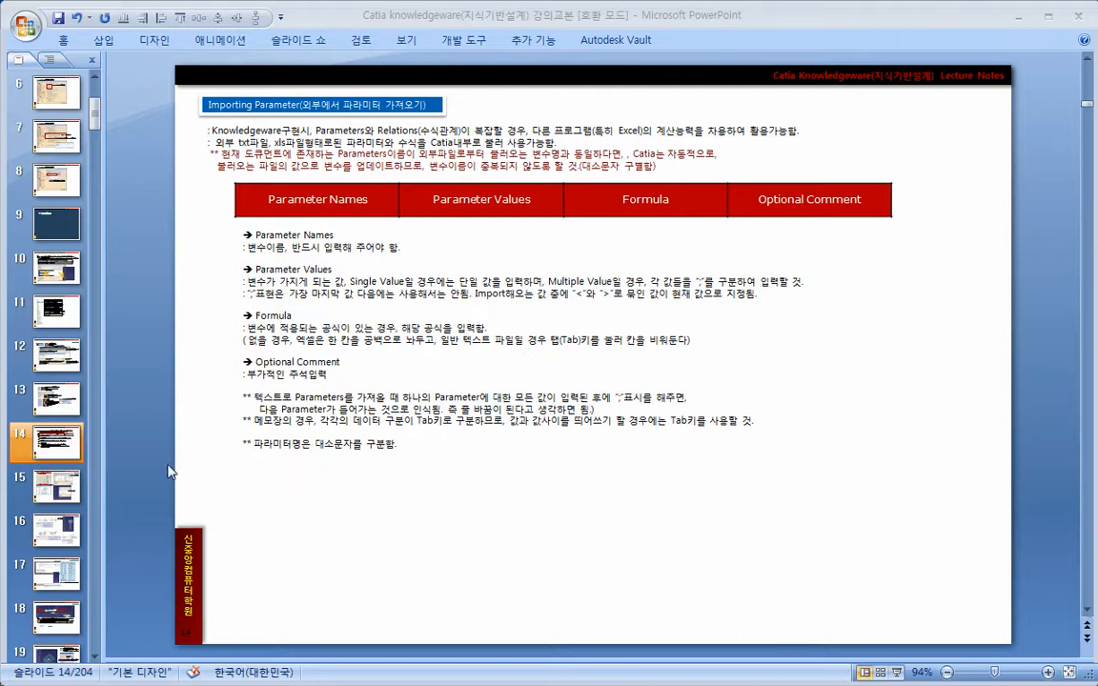
Switch to CATIA V5 and create a new Part document with the name Part1 and hybrid design enabled.
left_click(50, 498)
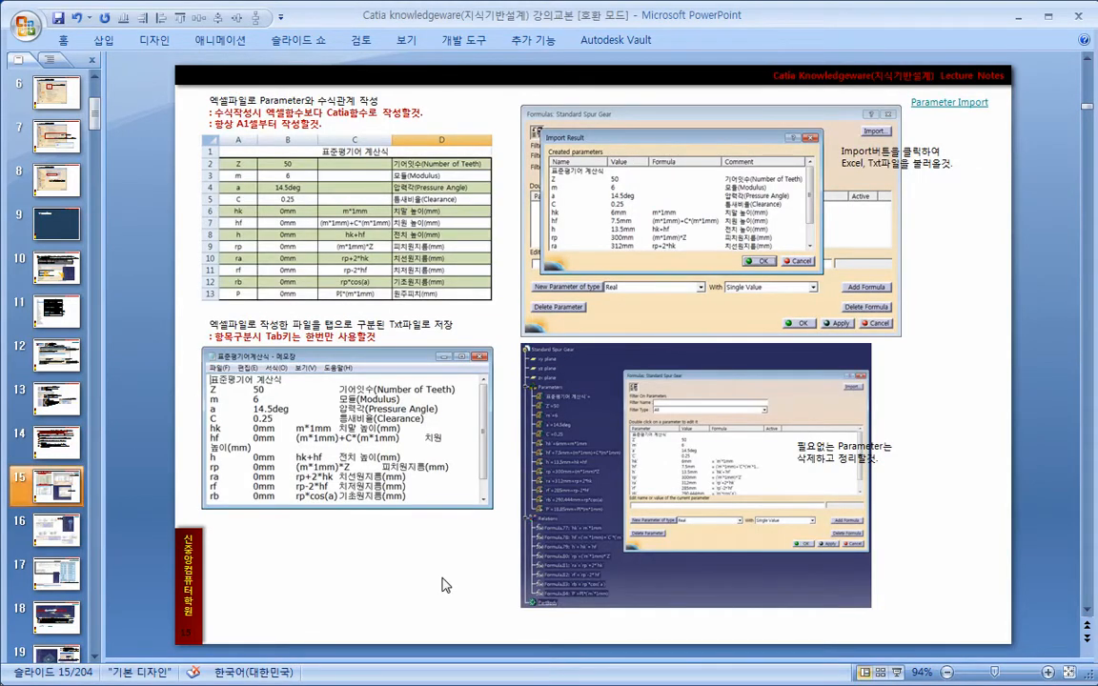
key("alt+Tab")
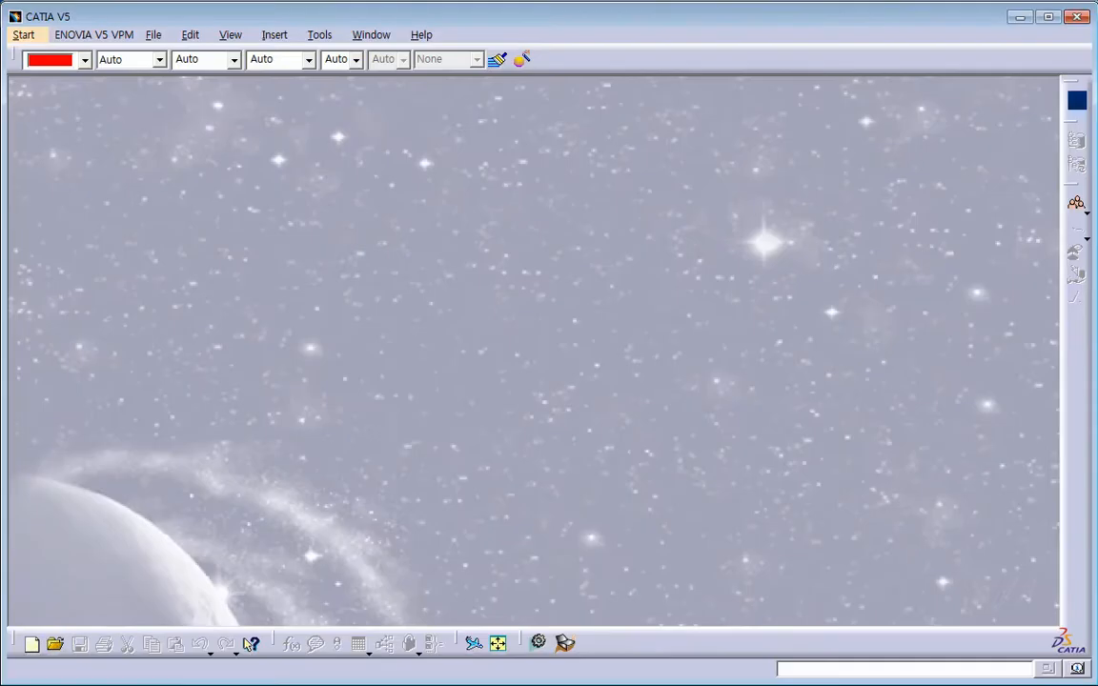
left_click(147, 35)
left_click(177, 56)
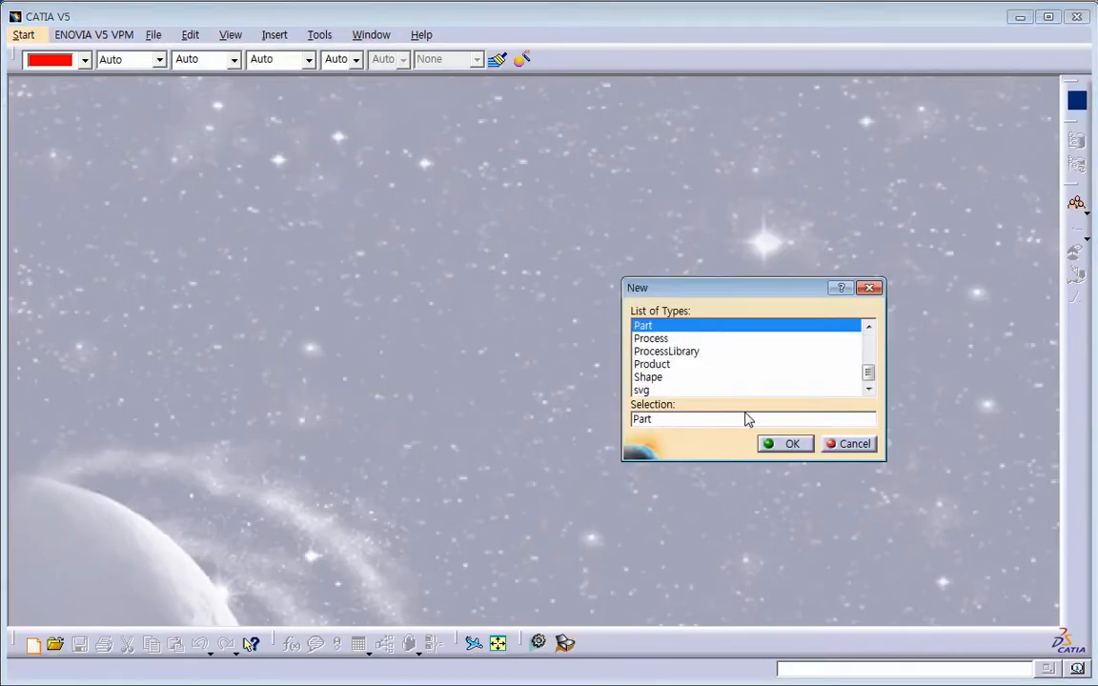
left_click(663, 367)
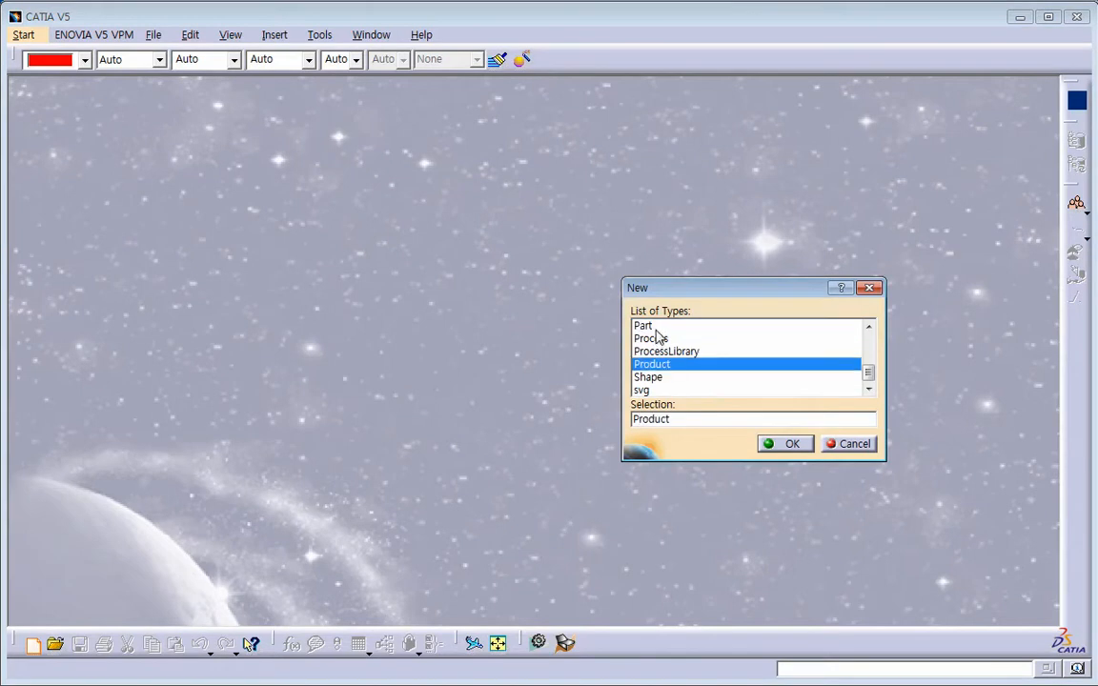
left_click(654, 326)
left_click(787, 444)
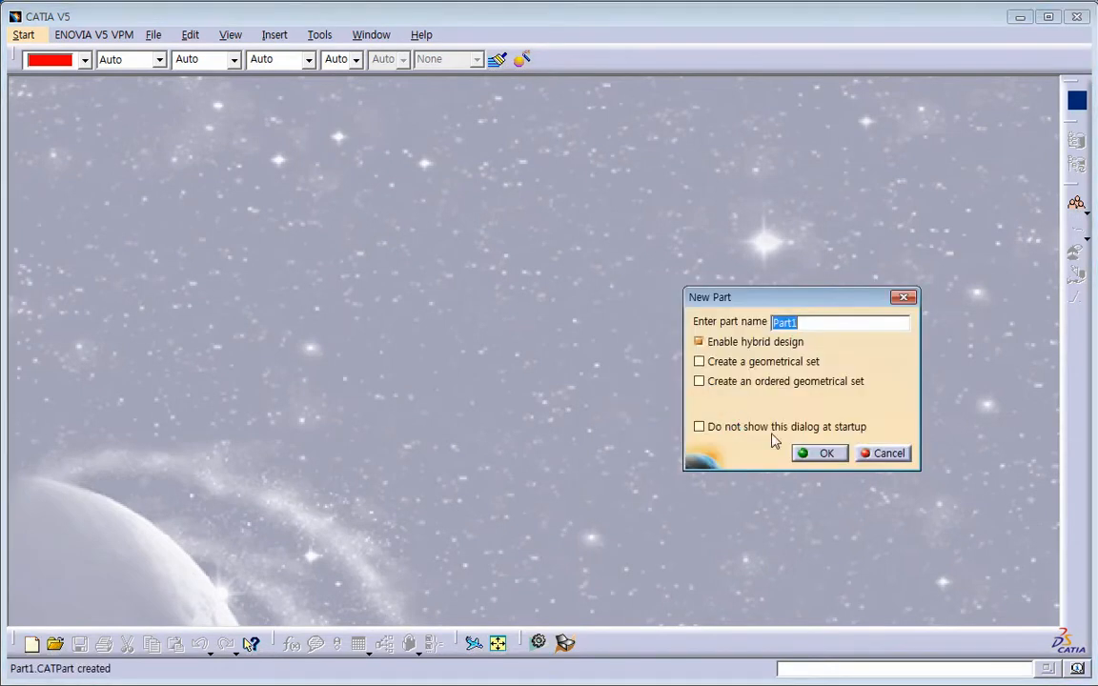
key("Return")
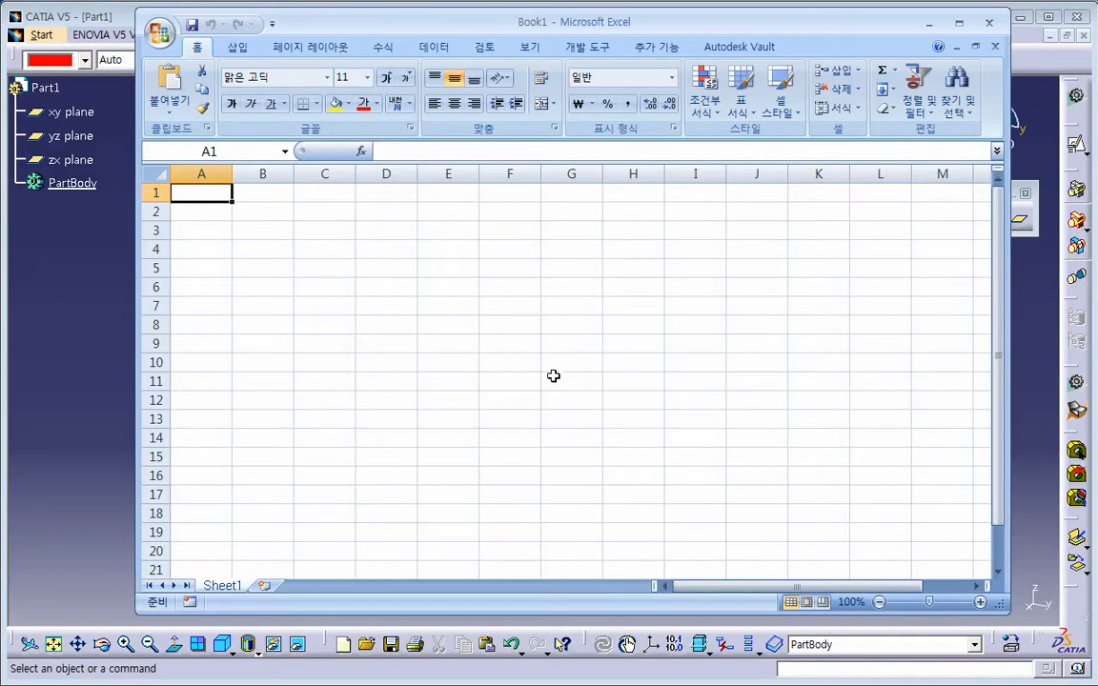
left_click(204, 174)
left_click(202, 196)
left_click_drag(377, 249, 735, 451)
left_click_drag(395, 254, 418, 345)
left_click_drag(448, 248, 448, 363)
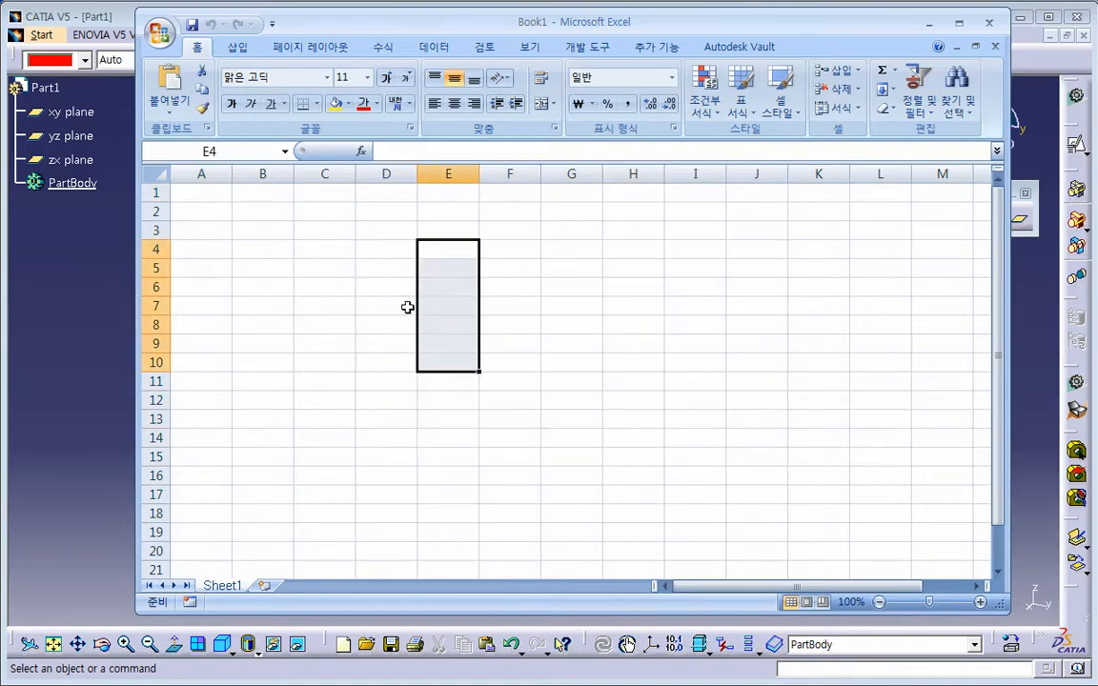
left_click(221, 198)
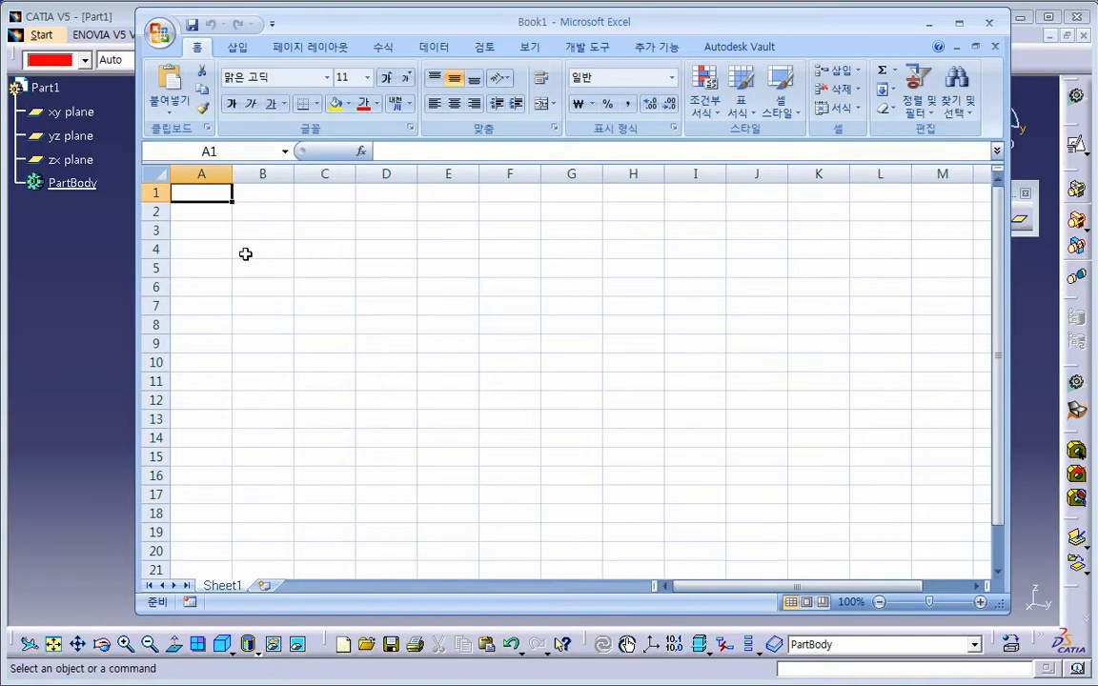
type("변수명")
key("Tab")
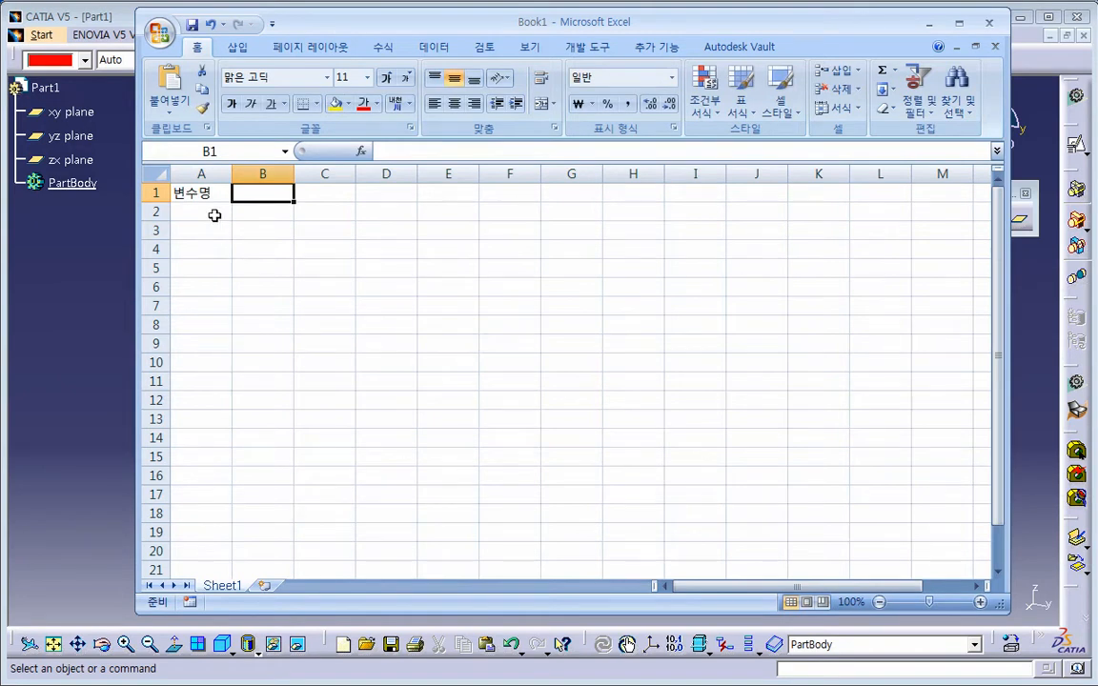
left_click(194, 193)
key("Delete")
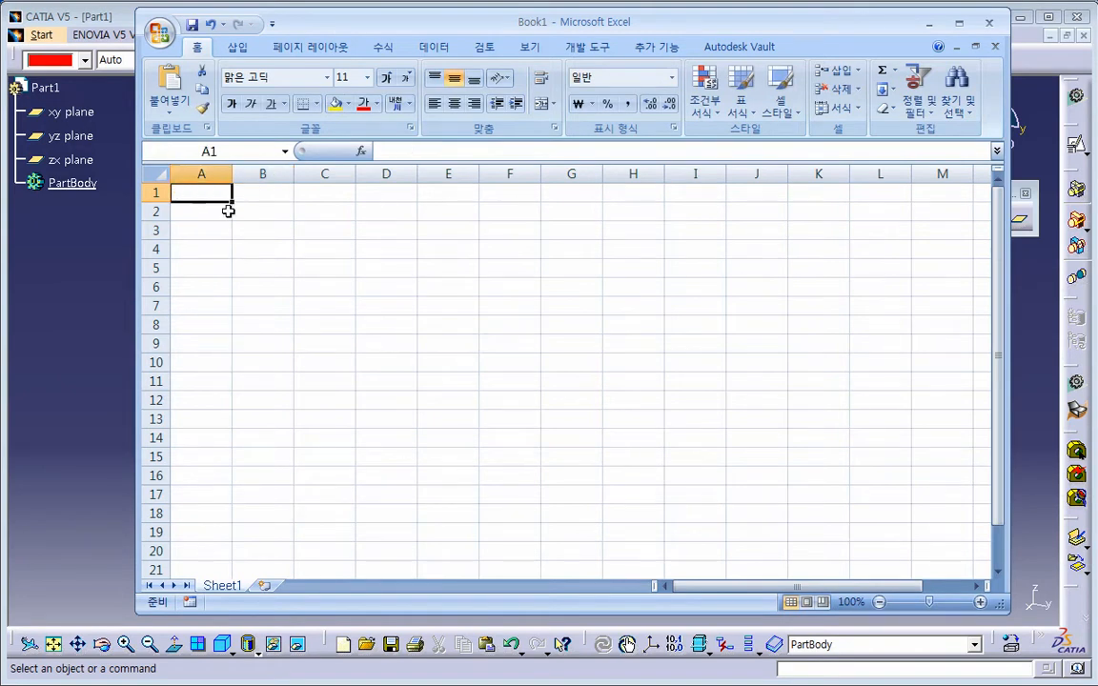
Enter the parameter names Length, Width and Height in cells A1 to A3 of the Excel sheet.
type("Length")
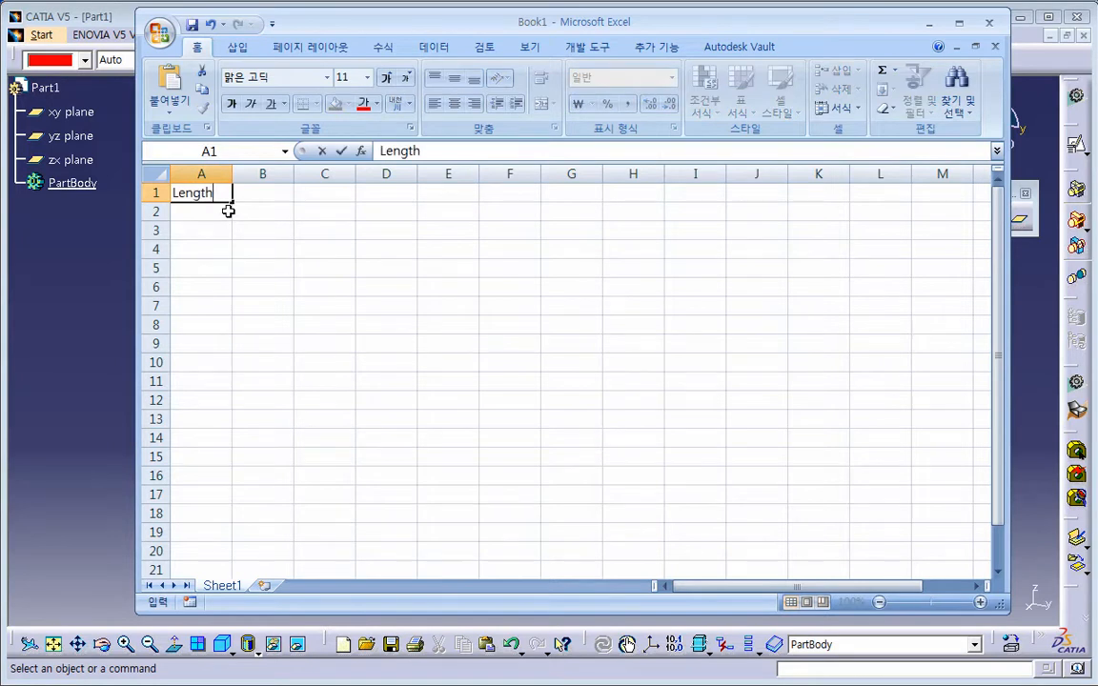
key("Return")
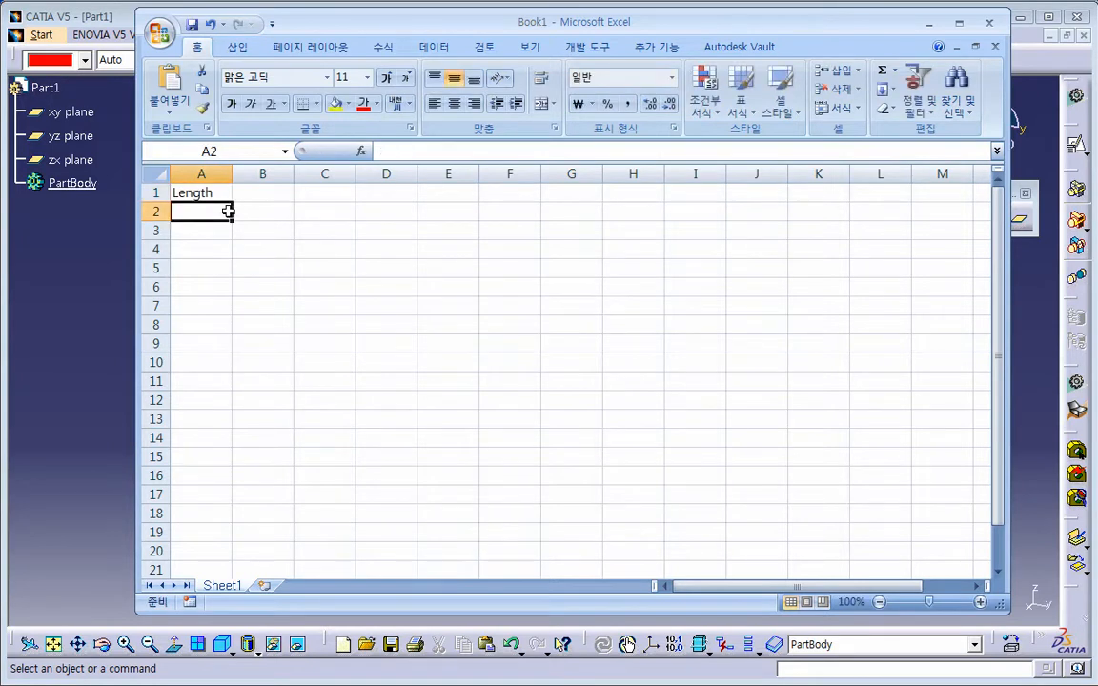
type("Width")
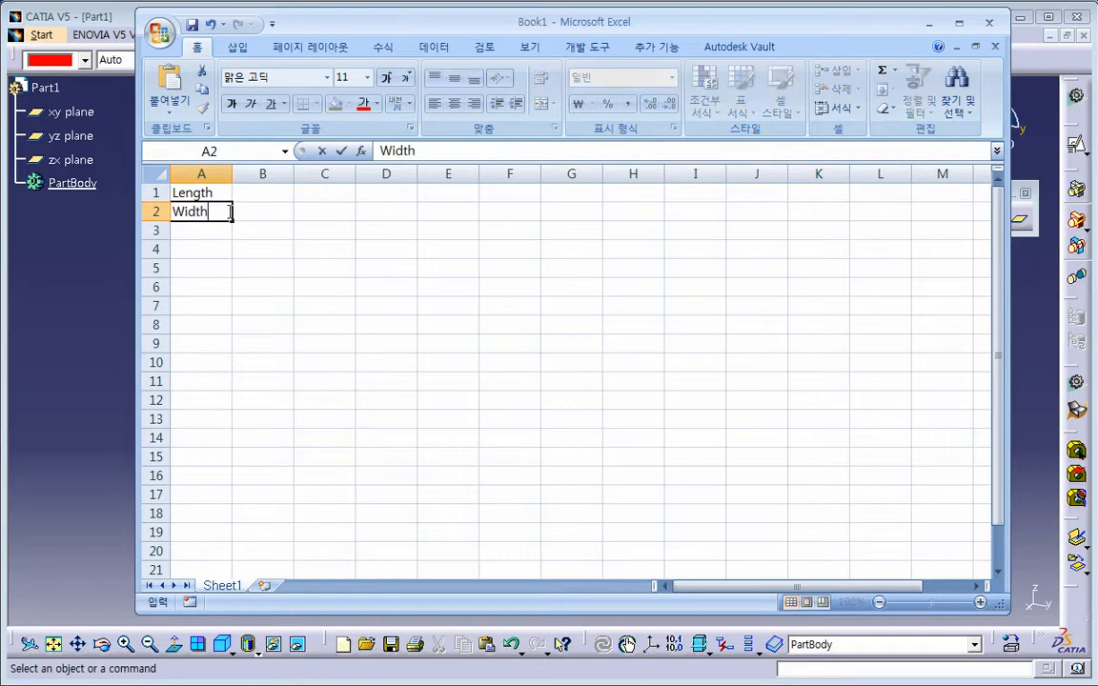
key("Return")
type("Height")
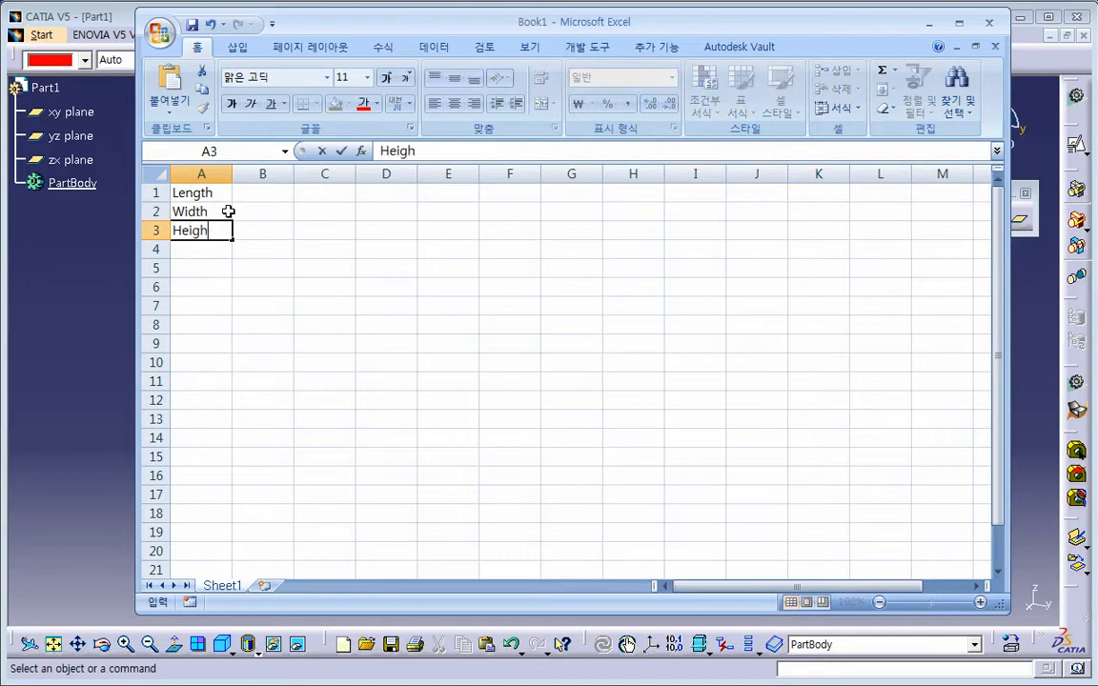
key("Tab")
Enter the values 10mm, 20mm and 30mm for Length, Width and Height in cells B1 to B3.
key("Up")
key("Up")
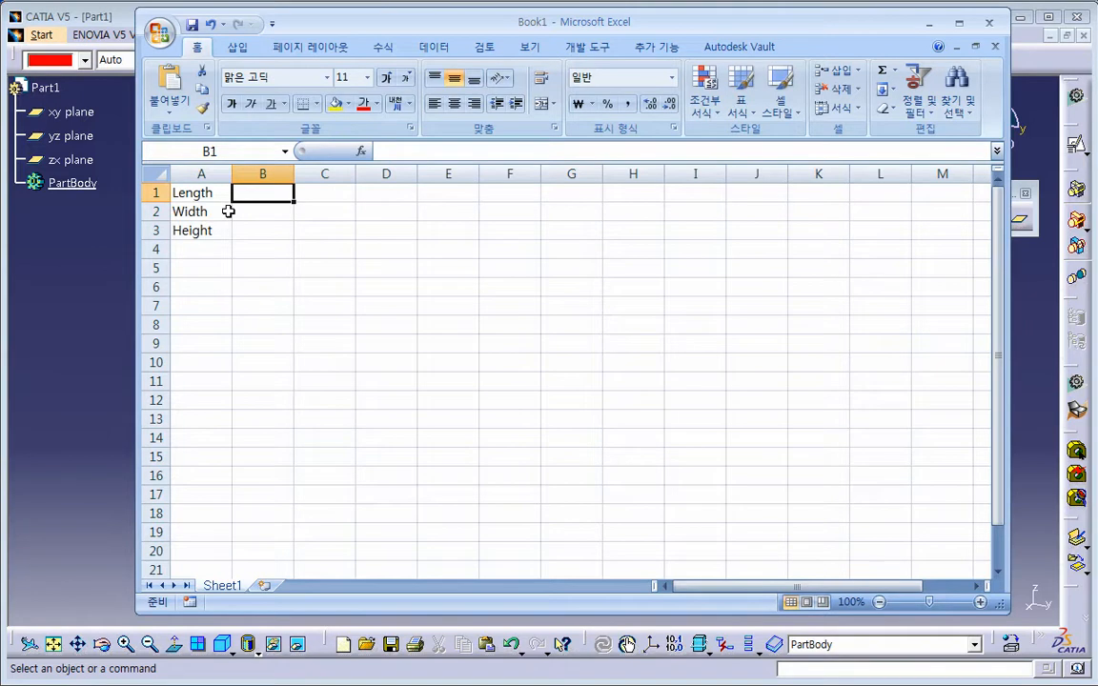
type("10mm")
key("Return")
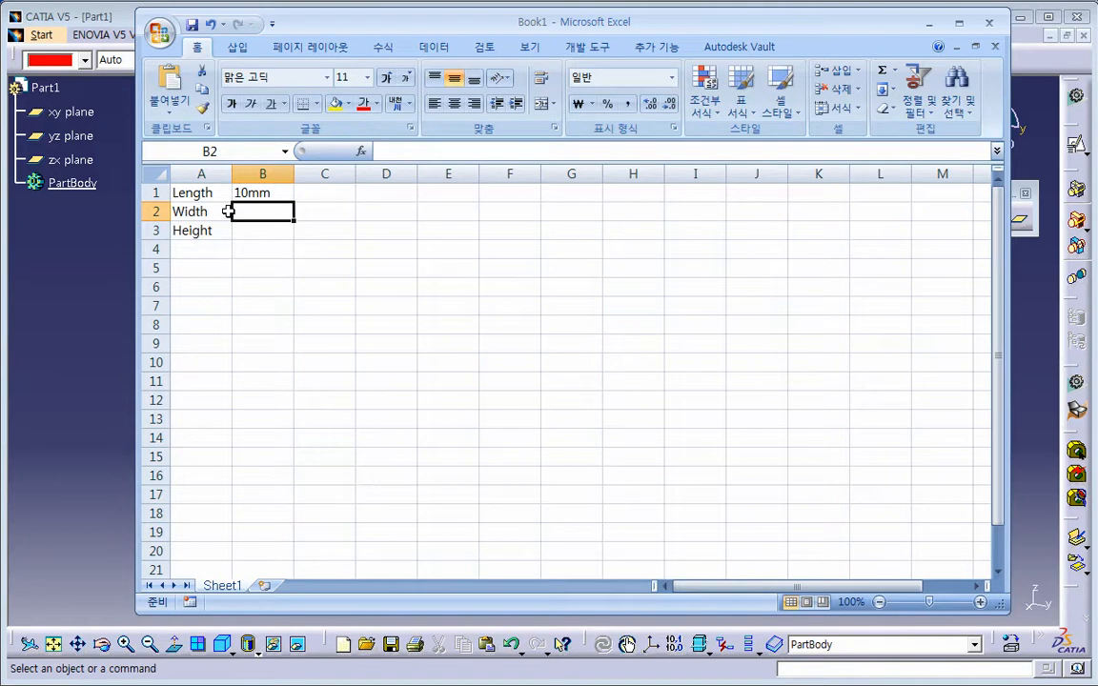
type("20mm")
key("Return")
type("300mm")
key("BackSpace")
key("BackSpace")
key("BackSpace")
type("m")
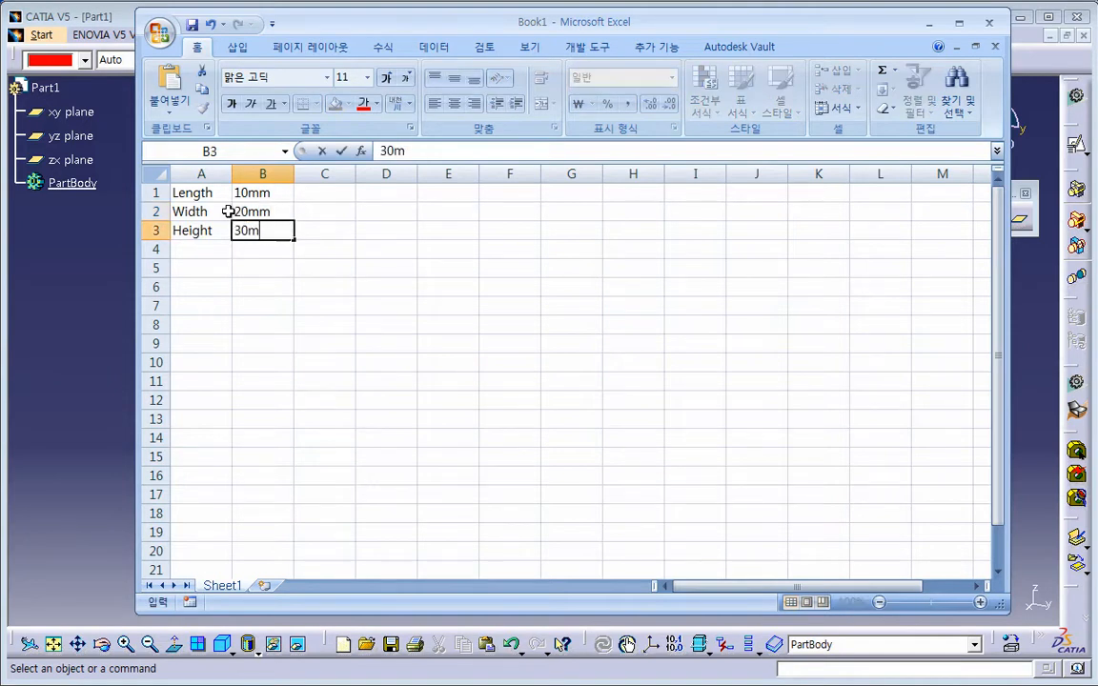
type("m")
key("Return")
Widen column B and extend the Height value in B3 to the multiple values 30mm;40mm;50mm.
left_click_drag(291, 177, 415, 181)
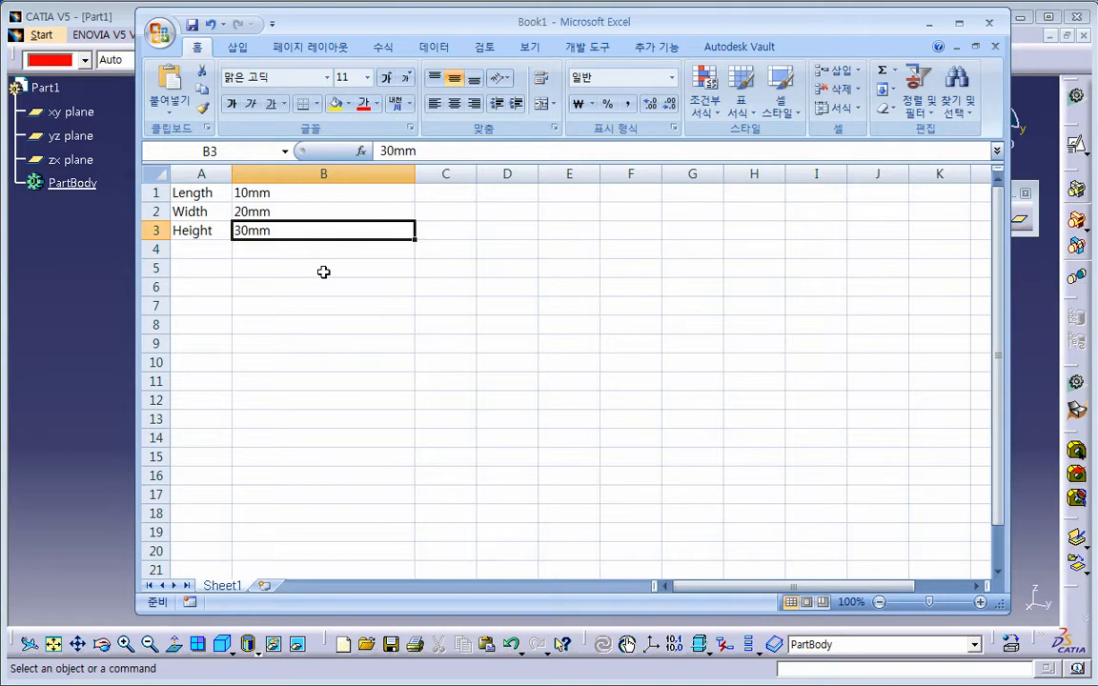
left_click(437, 149)
type(";40mm;")
key("BackSpace")
key("BackSpace")
type("mm;")
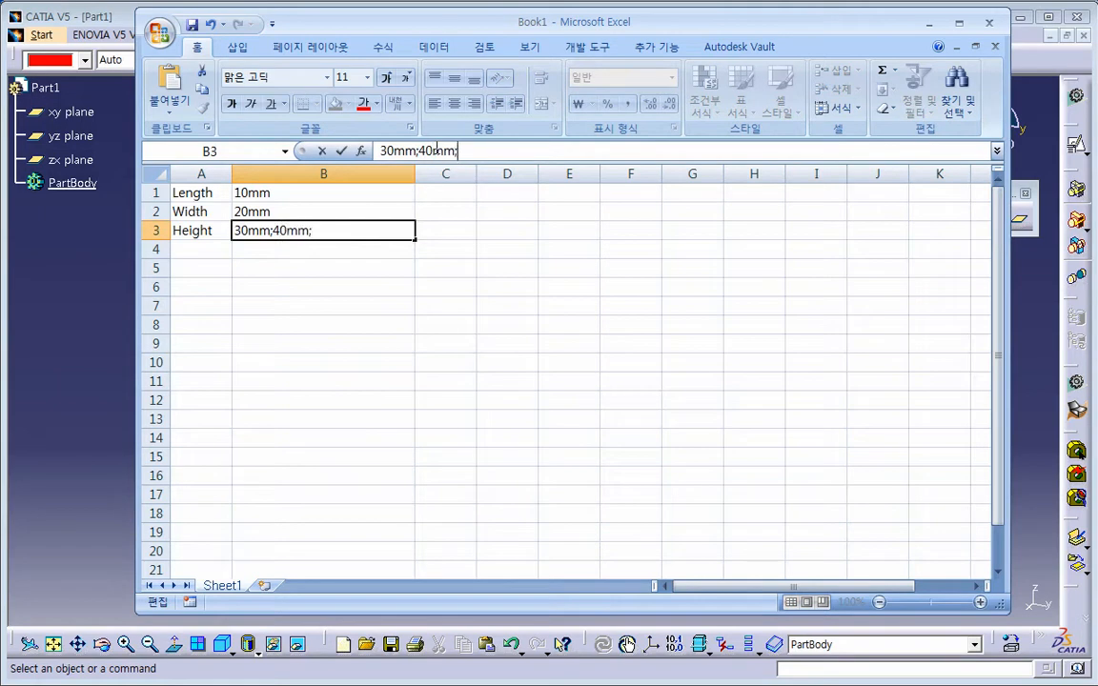
type("50mm")
Mark 40mm as the current Height value by enclosing it in angle brackets, making B3 read 30mm;<40mm>;50mm.
left_click(420, 150)
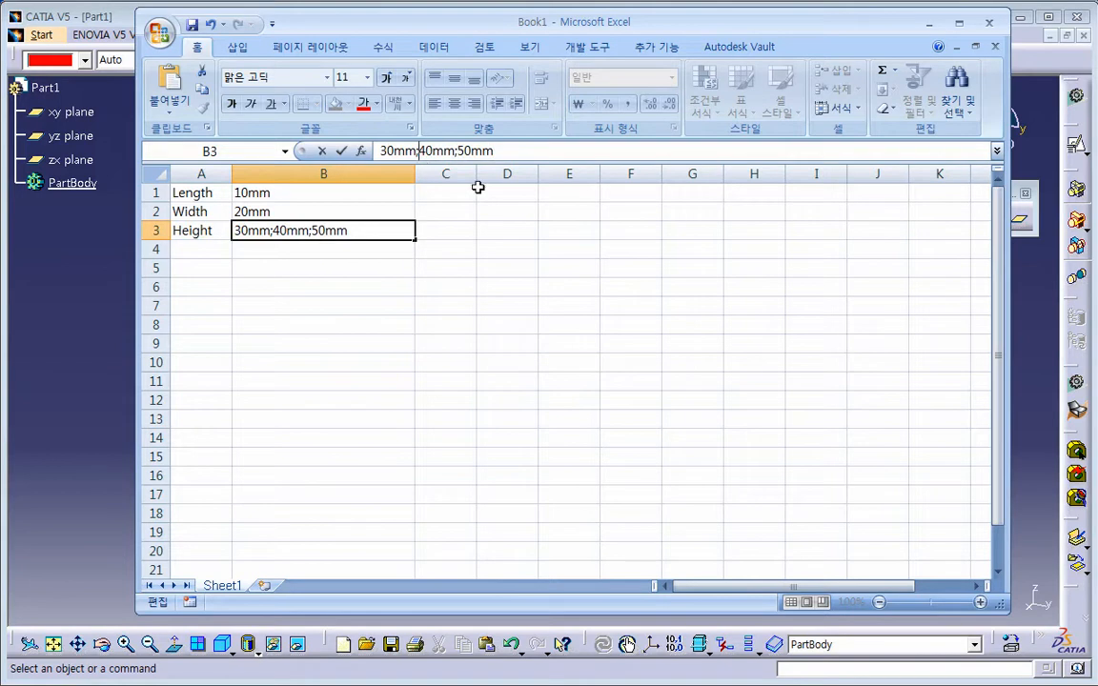
type("<")
key("Right")
key("Right")
key("Right")
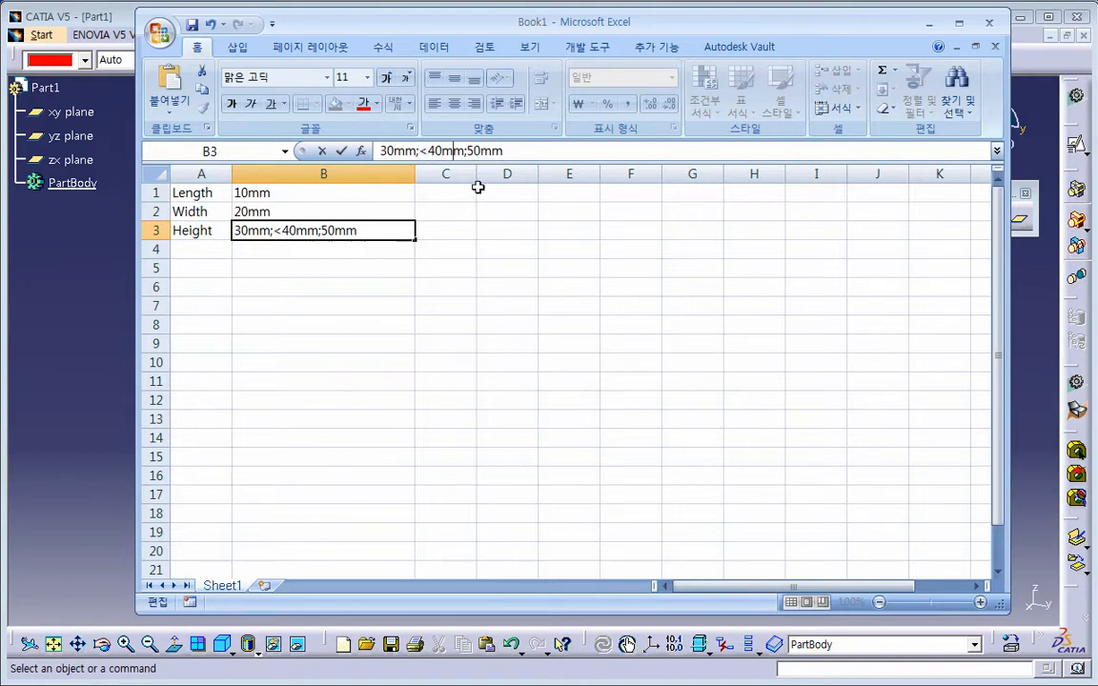
type(">")
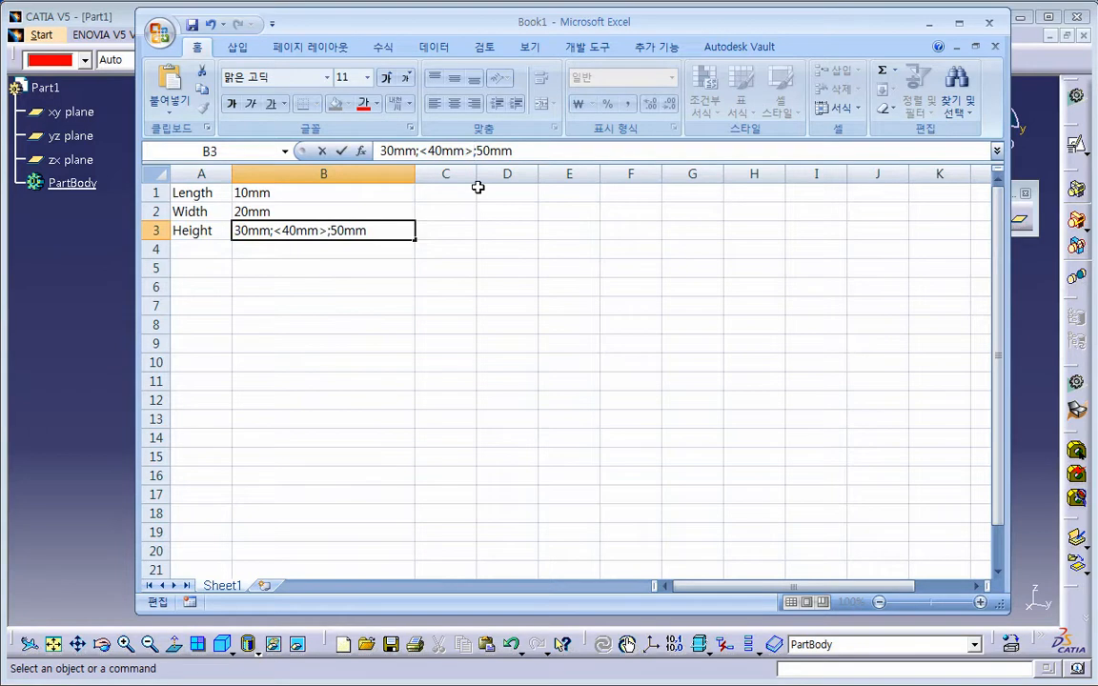
key("Return")
Add the parameter Angle in A4 with the value 5deg in B4.
key("Left")
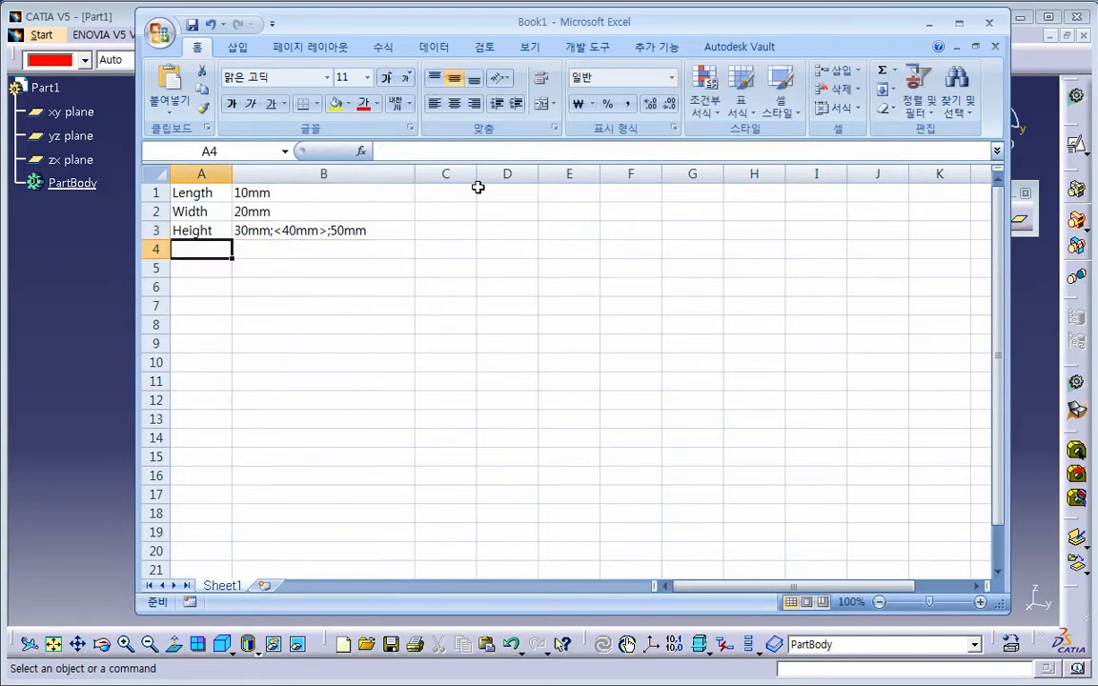
type("무")
key("BackSpace")
key("BackSpace")
key("Hangul")
type("Angle")
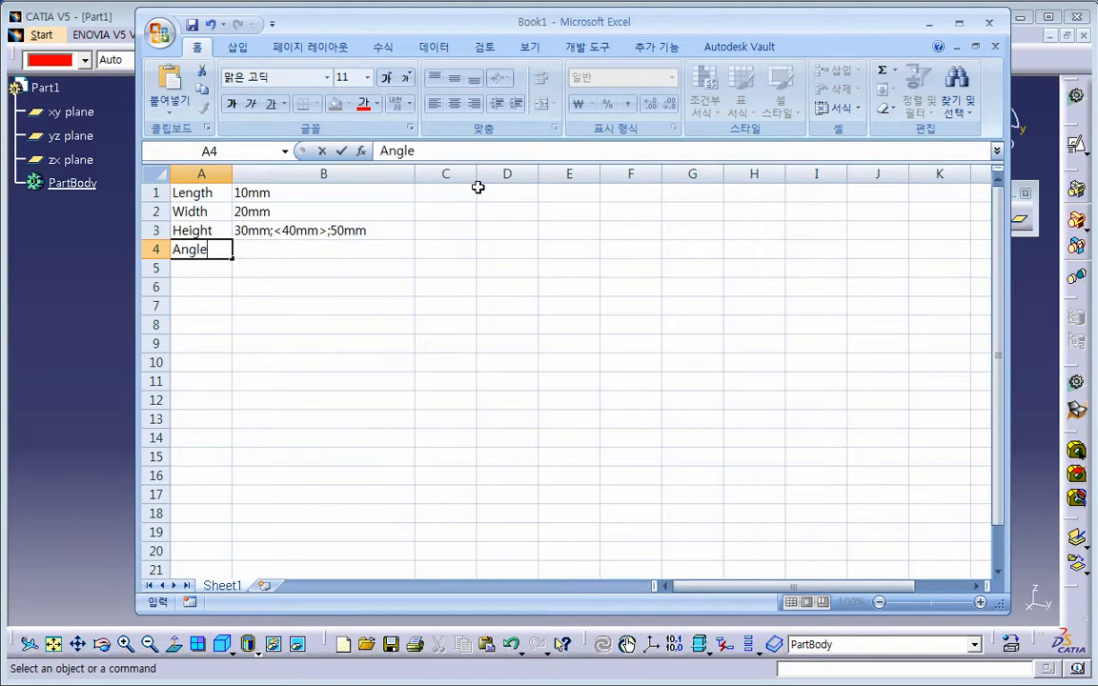
key("Tab")
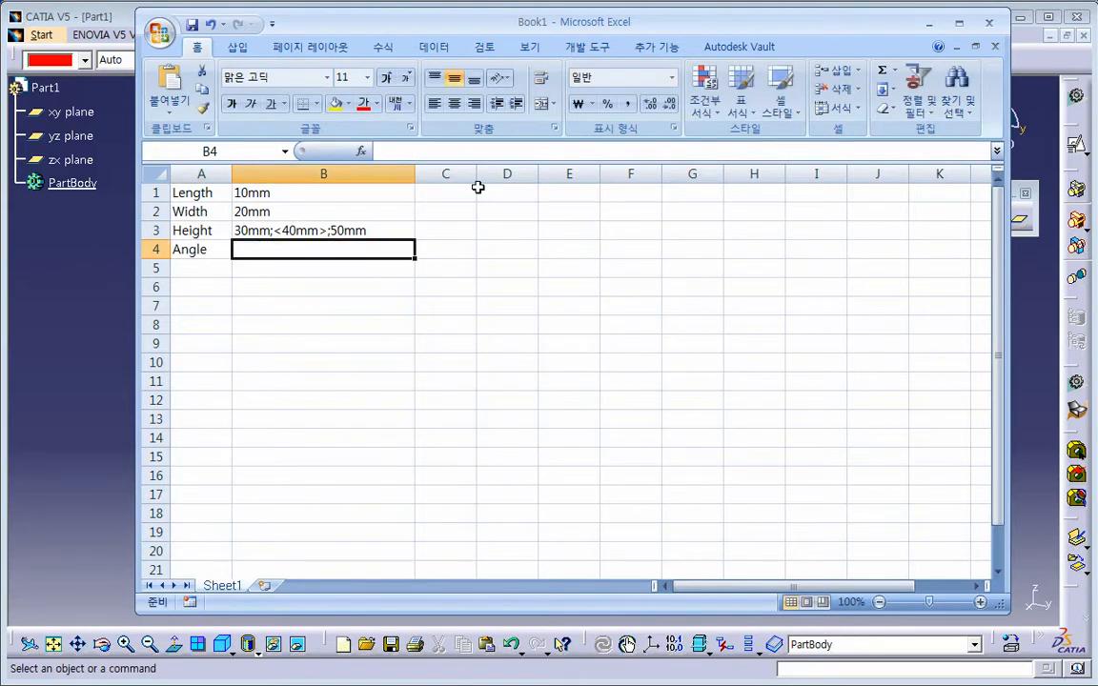
type("5deg")
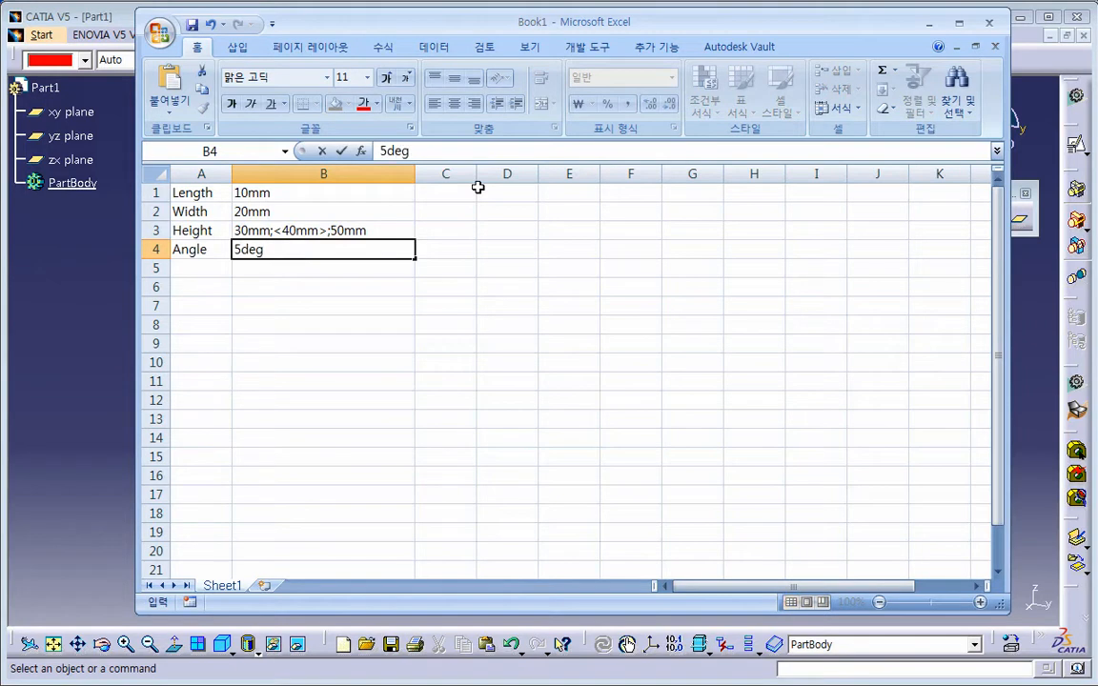
key("Return")
Add the parameter Area in row 5 with the value 0mm and formula Length*Width, and widen column C to fit.
key("Left")
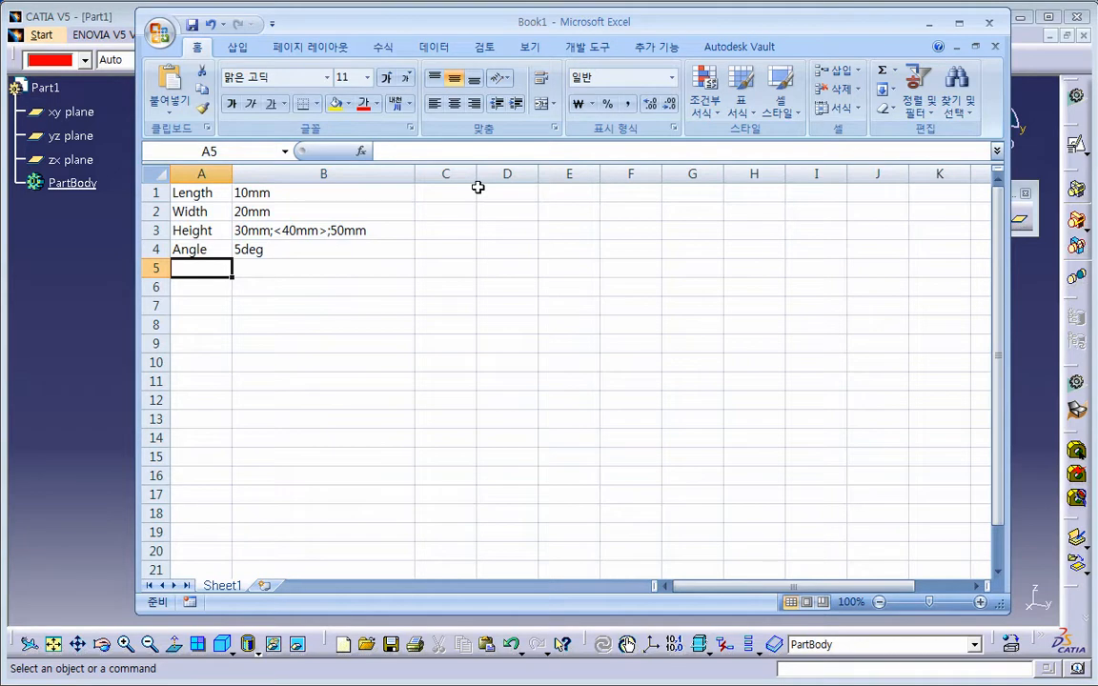
type("a")
key("BackSpace")
key("BackSpace")
type("Area")
key("Tab")
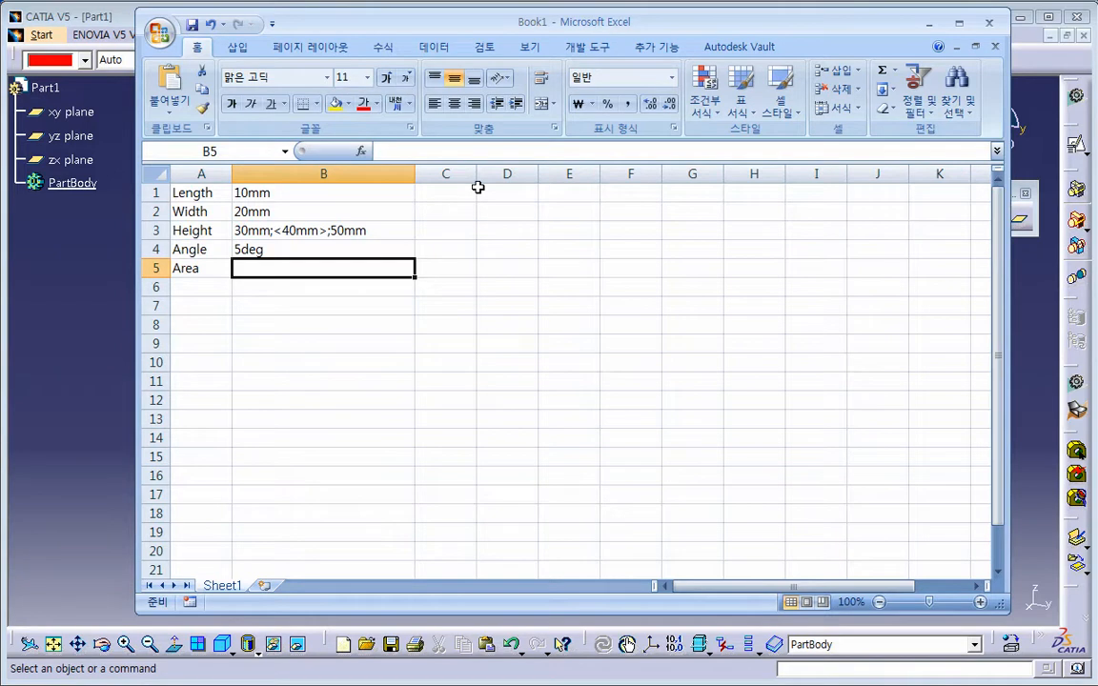
type("0mm")
key("Tab")
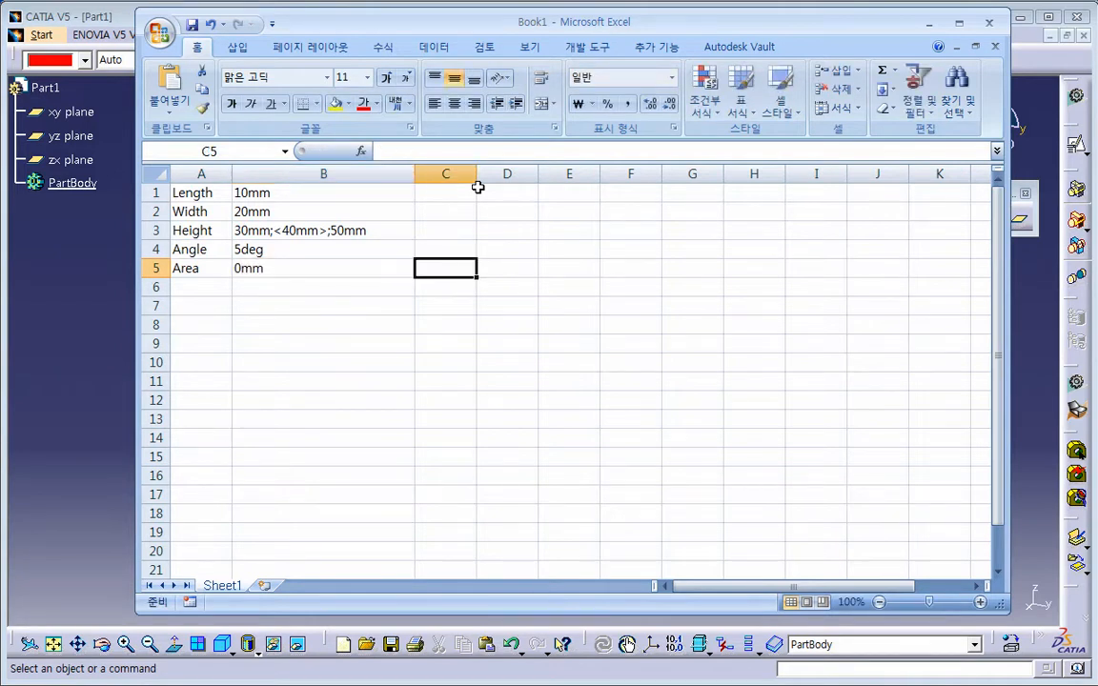
type("L")
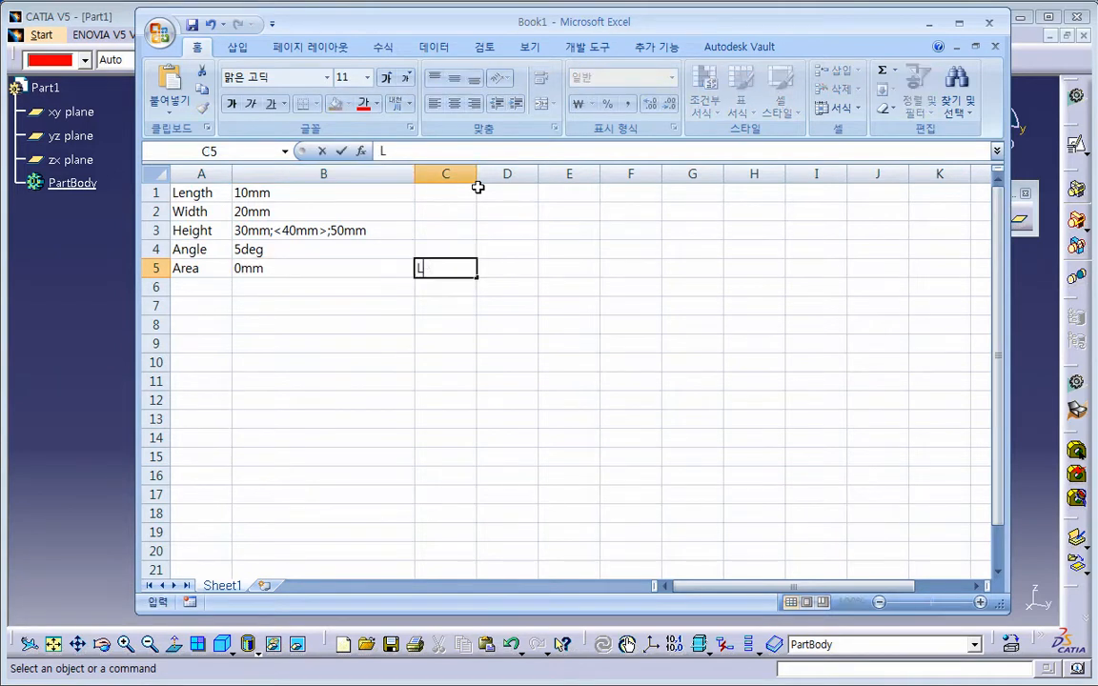
type("ength*Width")
key("Return")
left_click_drag(477, 174, 522, 172)
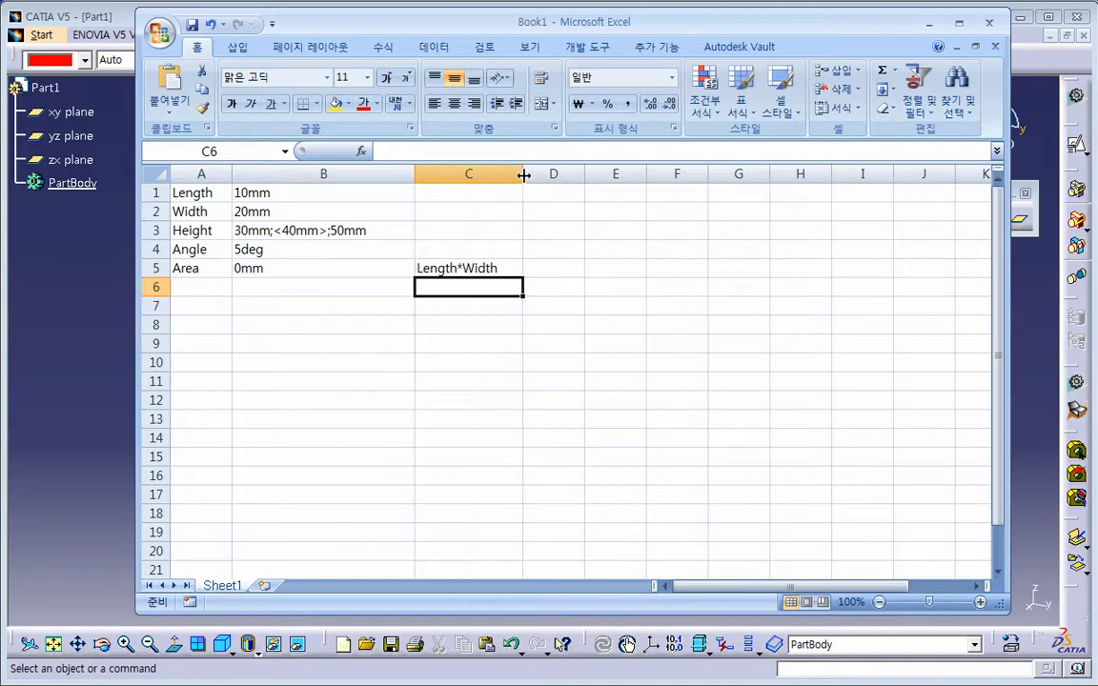
Add the parameter name Volume in A6 and select the Area value in B5.
left_click(178, 294)
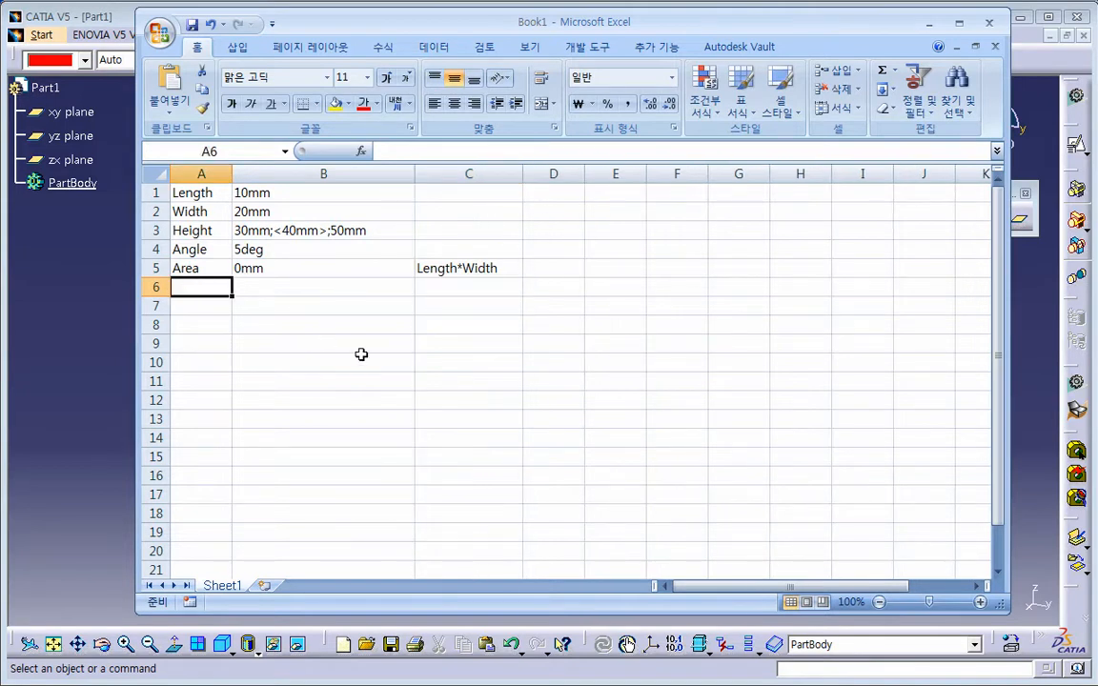
type("Volume")
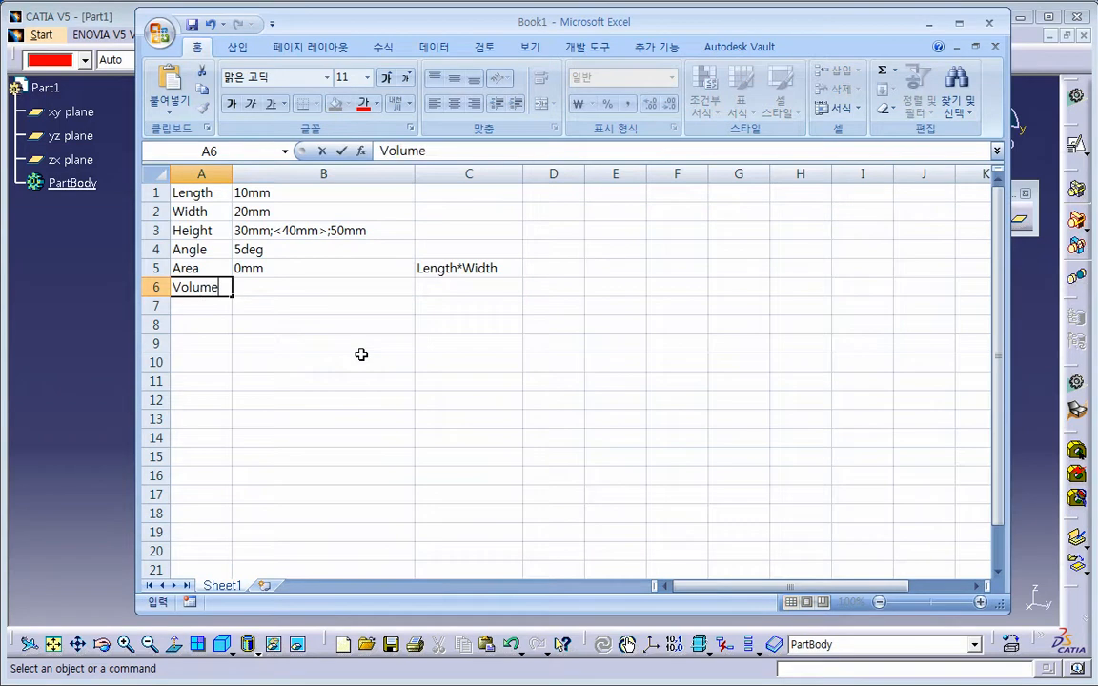
key("Return")
key("Right")
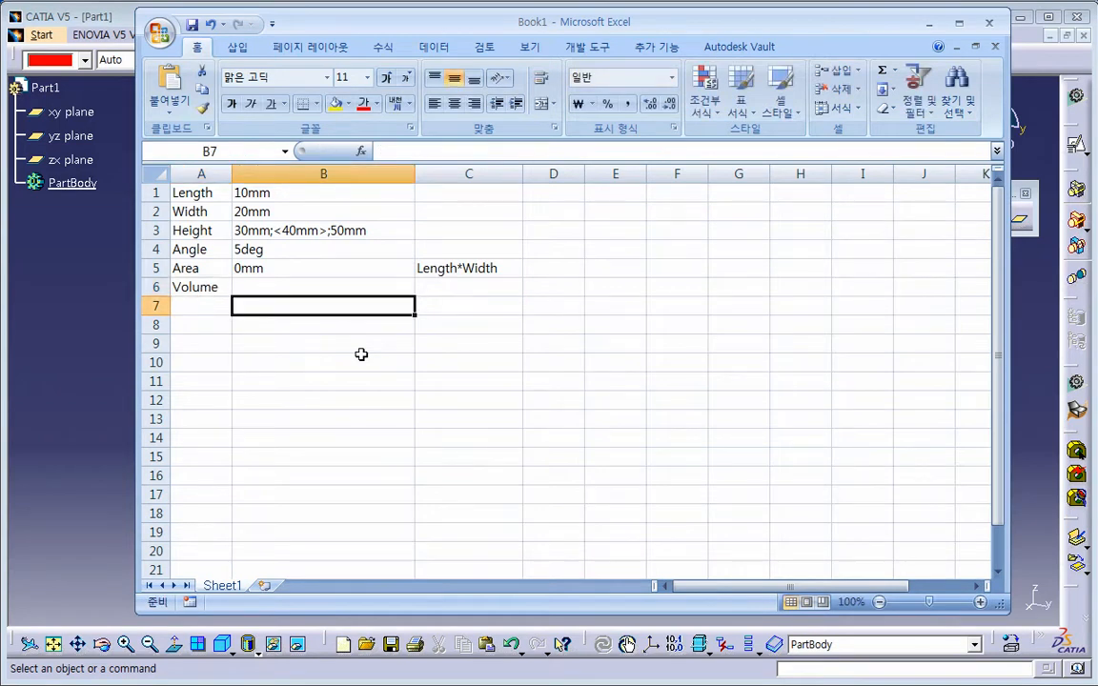
key("Up")
key("Up")
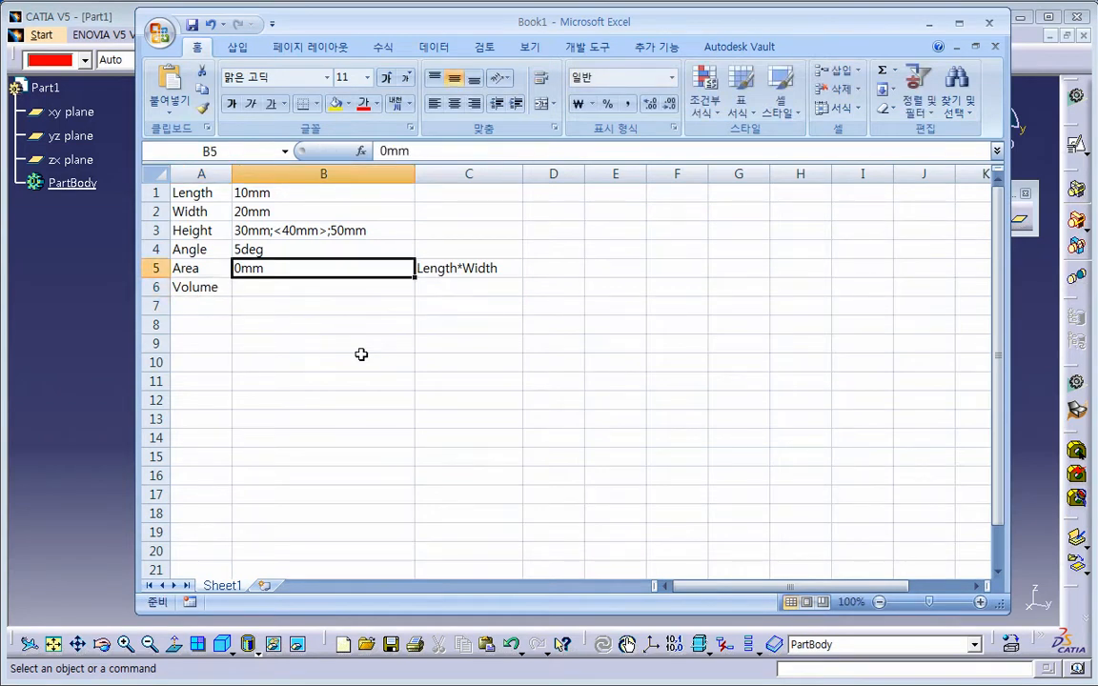
Change the Area value in B5 to 0mm2 so it carries an area unit.
double_click(277, 269)
type("2")
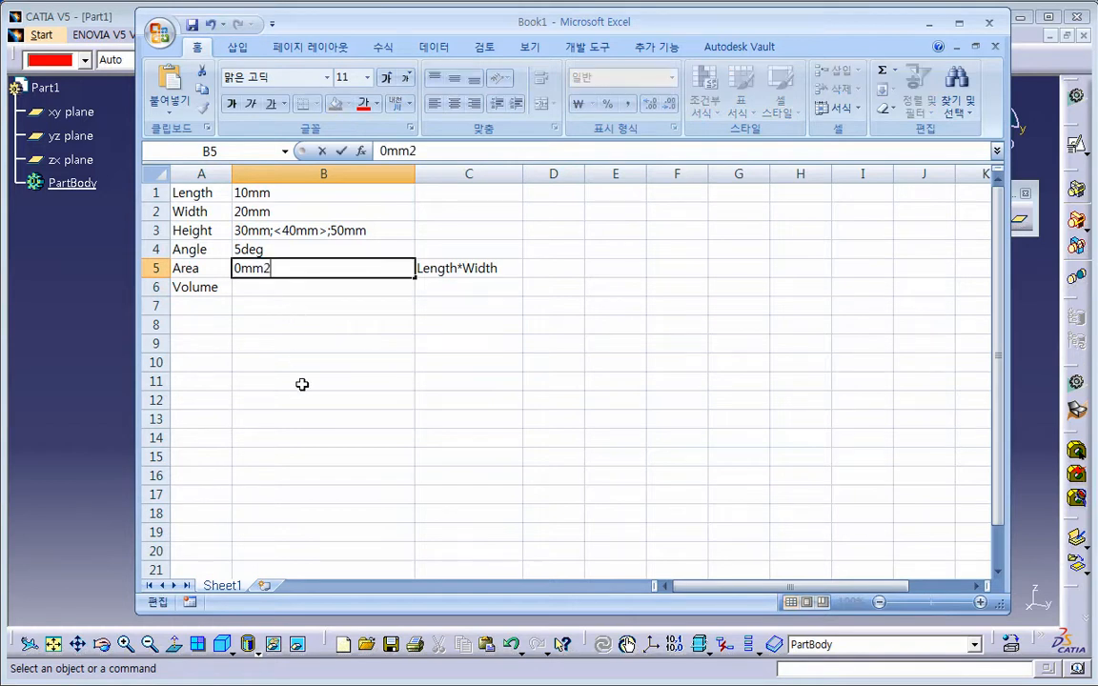
left_click(296, 379)
Give Volume the value 0mm3 and the formula Length*Width*Height in row 6, and widen column C to fit the formula.
left_click(261, 290)
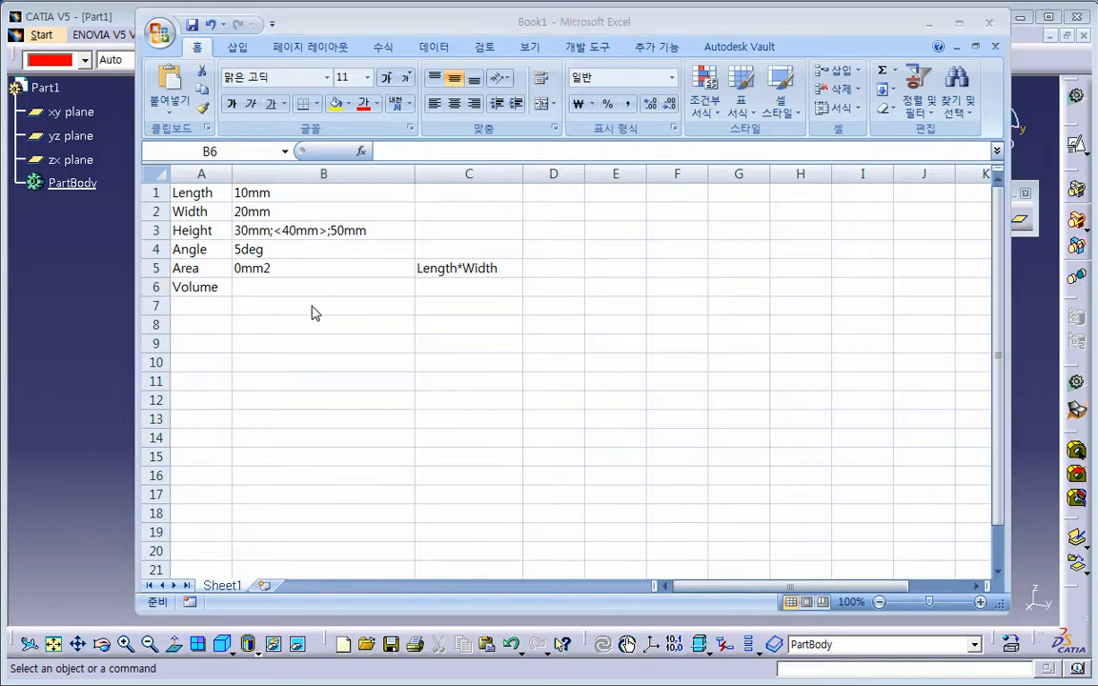
key("alt+Tab")
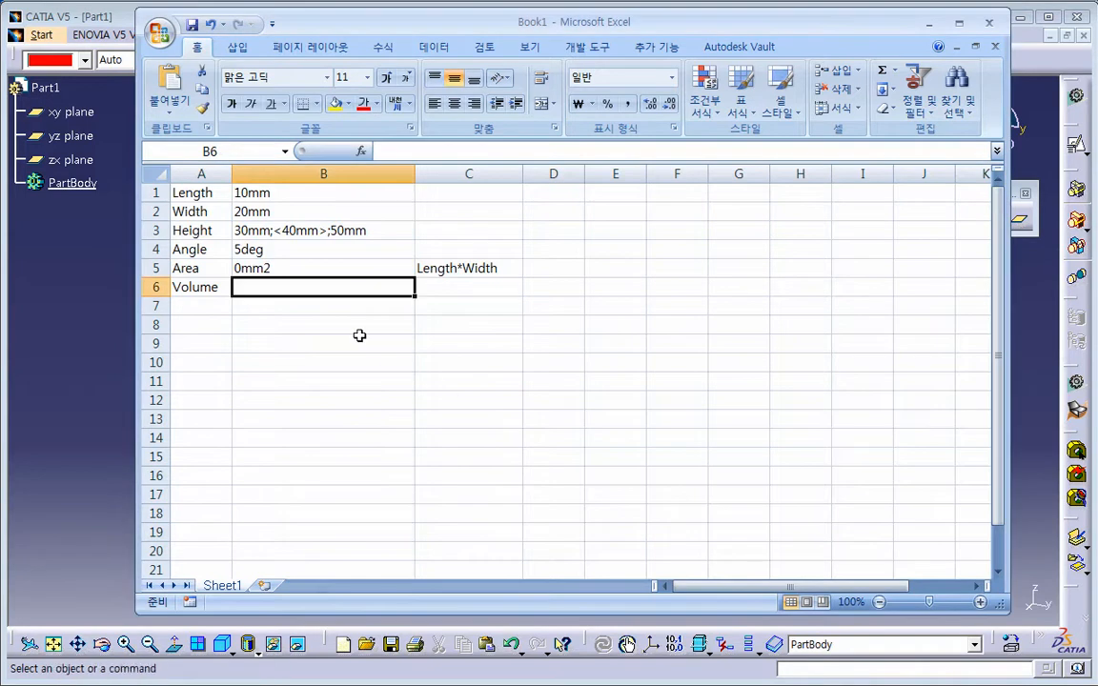
type("0mm")
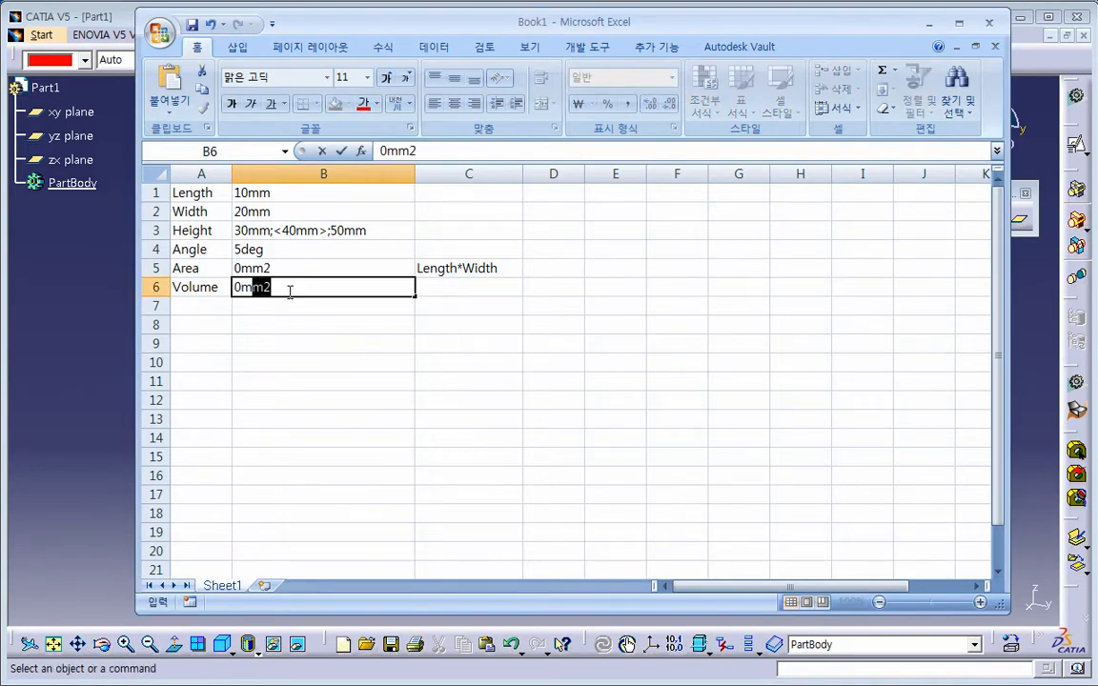
type("3")
key("Tab")
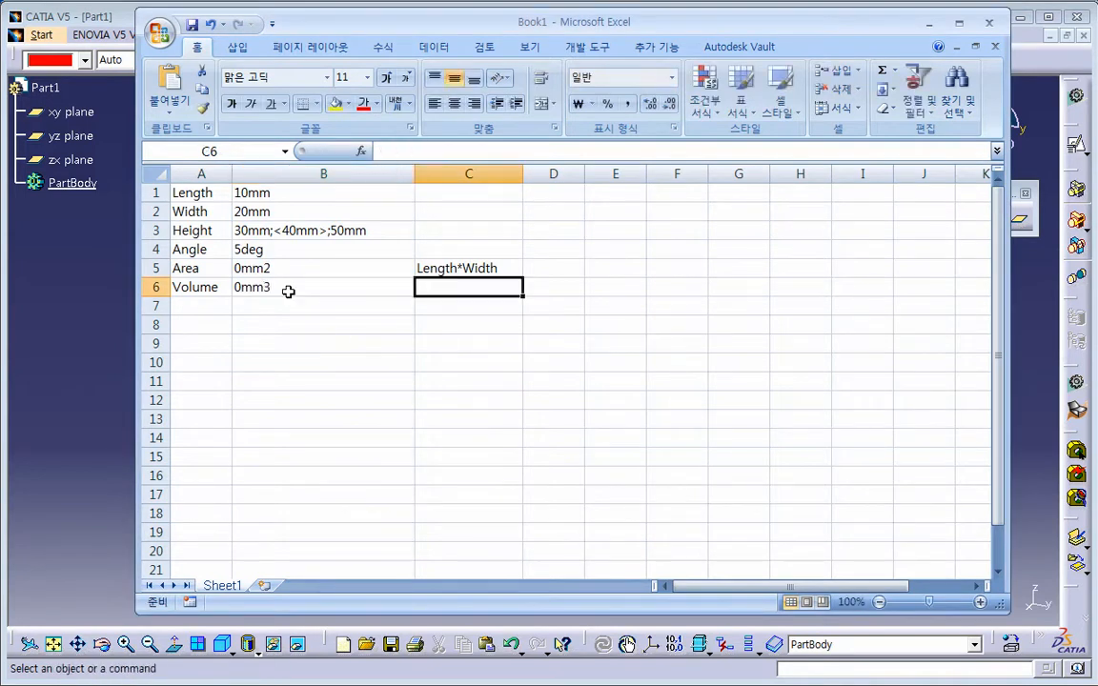
type("Leng")
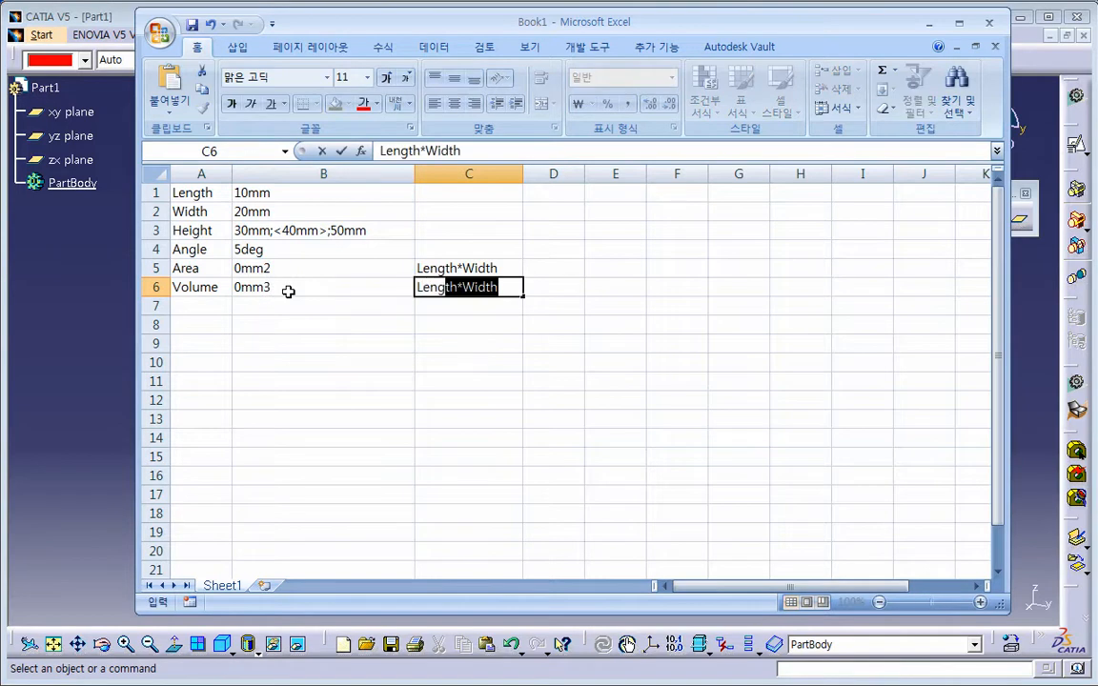
type("th*Width*Height")
key("Return")
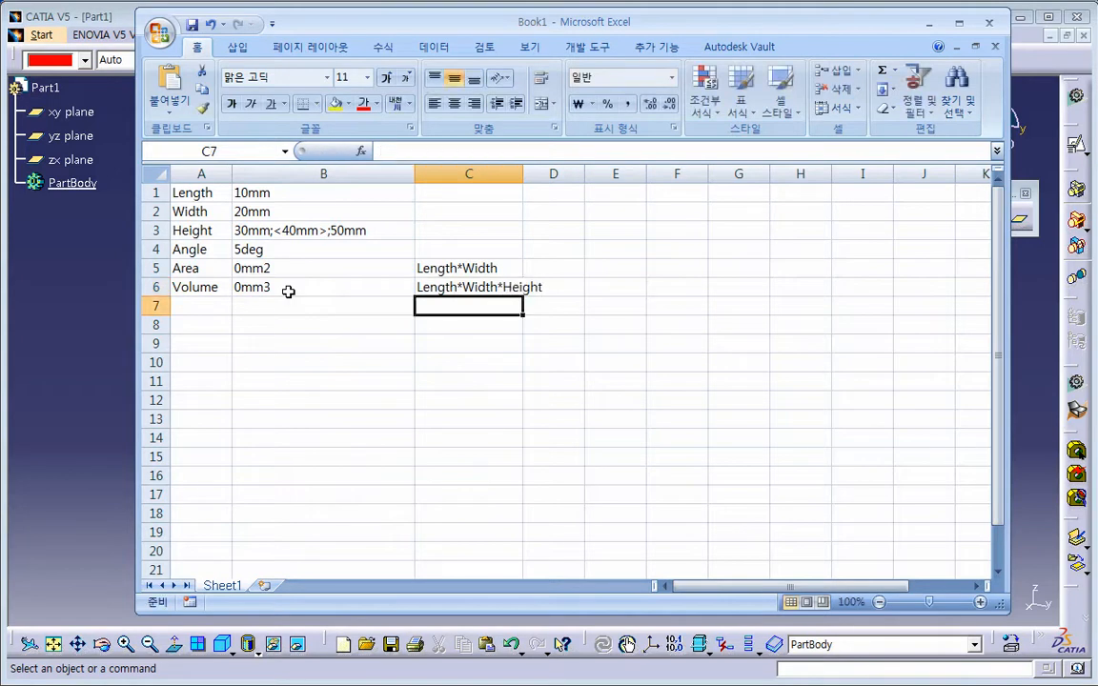
left_click_drag(522, 174, 542, 181)
Enter the Korean comments 밑변가로, 밑변세로 and 높이 in D1 to D3 for Length, Width and Height.
left_click(576, 192)
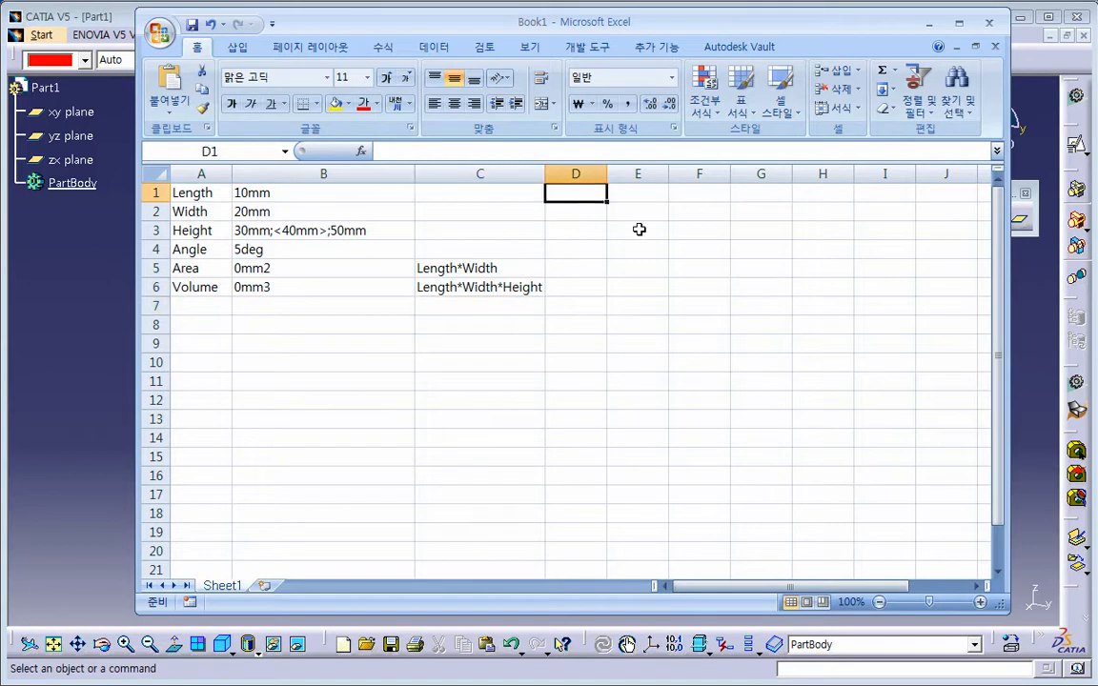
type("밑변")
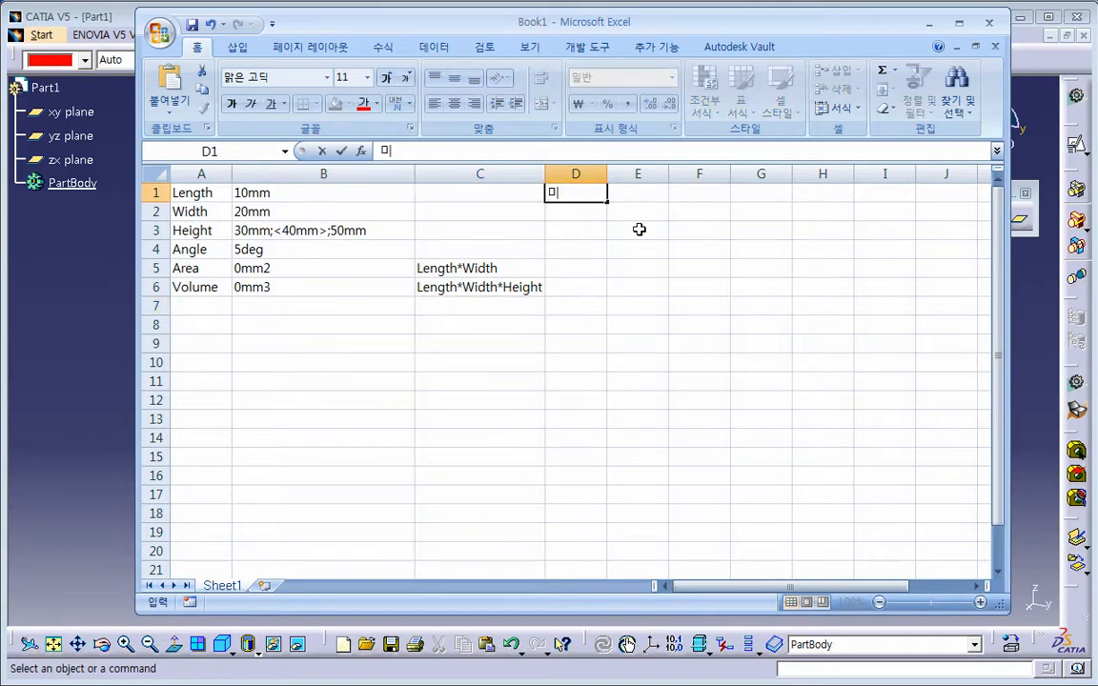
key("Return")
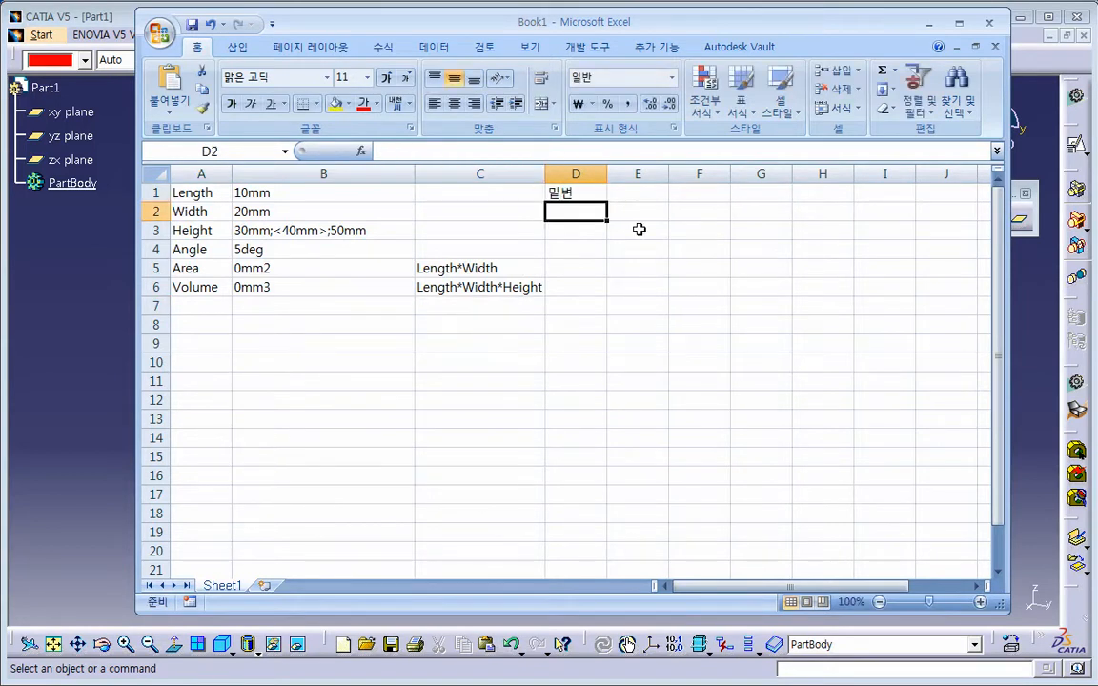
key("Up")
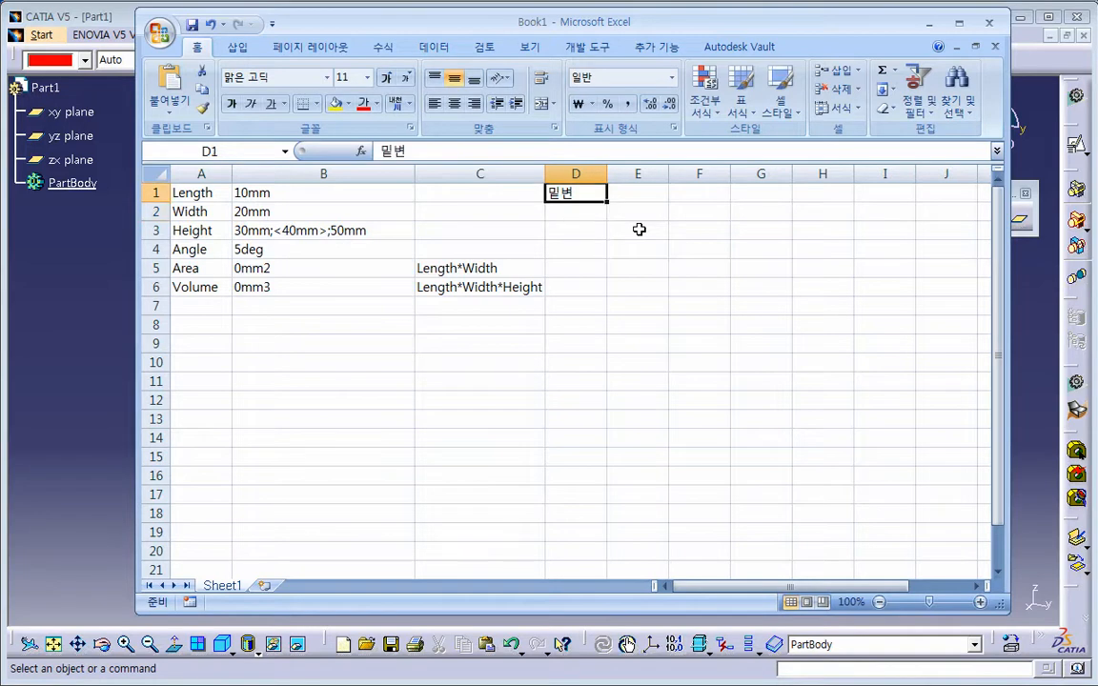
type("밑변가로")
key("Return")
type("밑변세로")
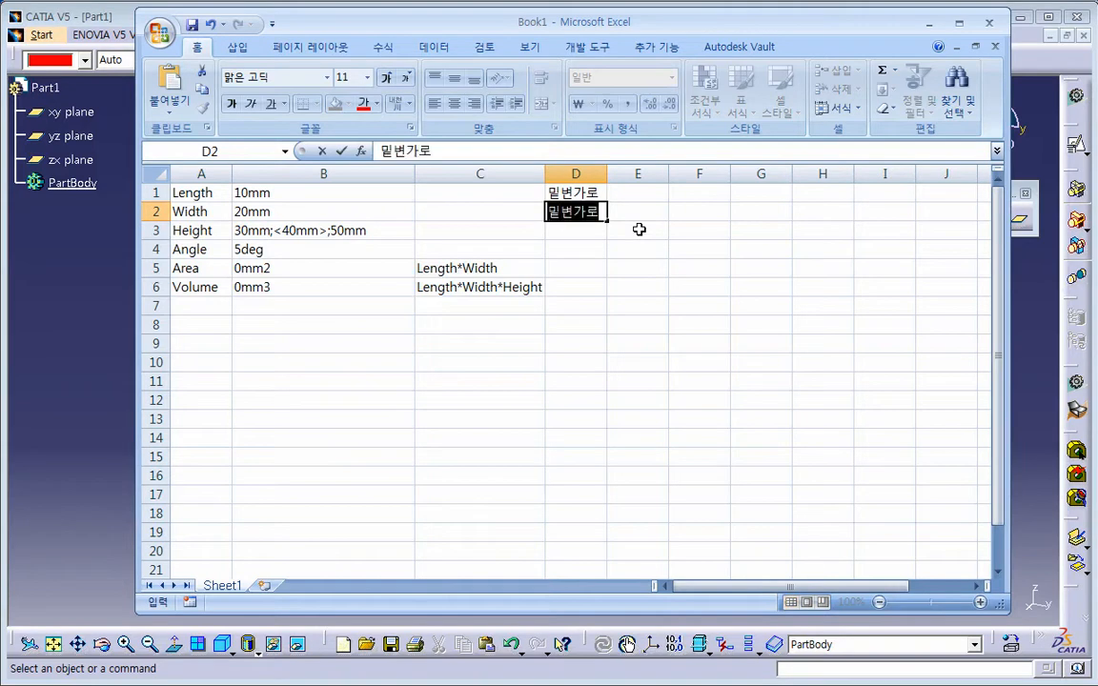
key("Return")
type("높이")
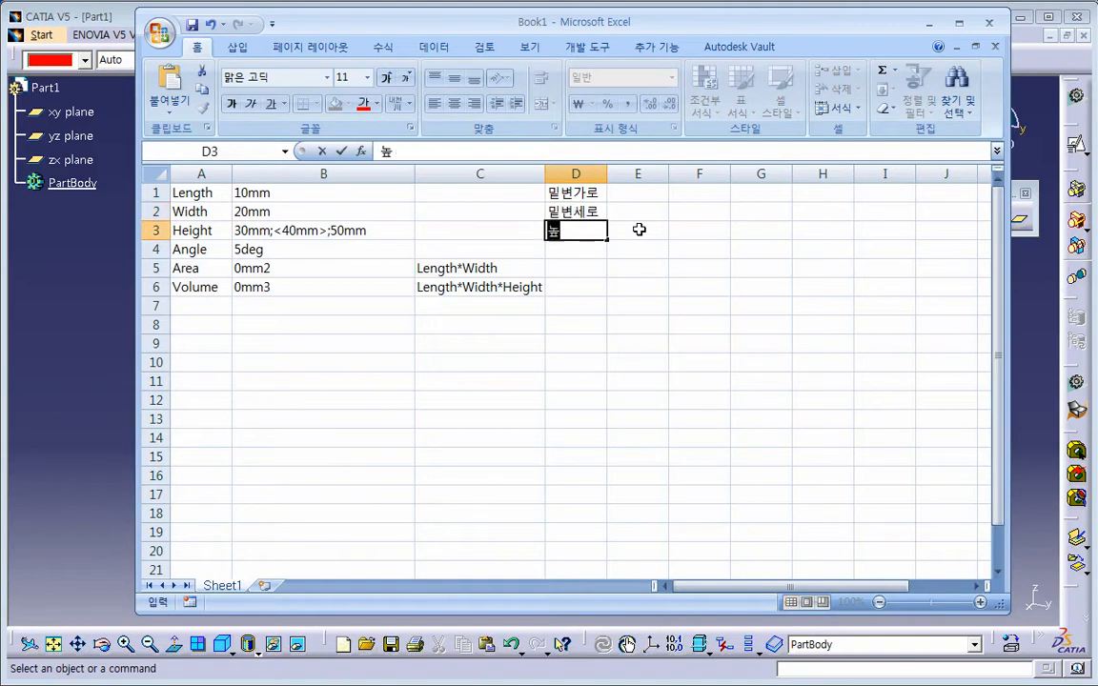
key("Return")
Enter the comments 각도 in D4 for Angle and 면적 in D5 for Area.
type("가")
type("도")
key("Return")
type("ㅂ면")
key("BackSpace")
key("BackSpace")
type("면적")
key("Return")
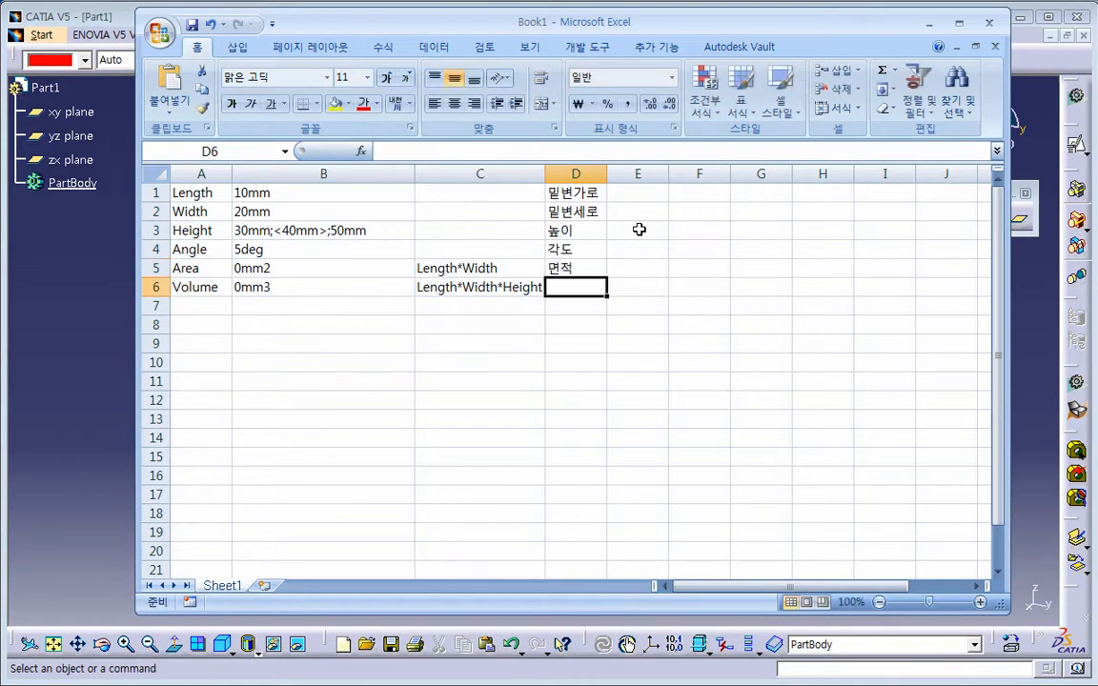
Enter the comment 볼륨 in D6 for the Volume parameter.
type("ㅂ")
key("BackSpace")
type("보륨")
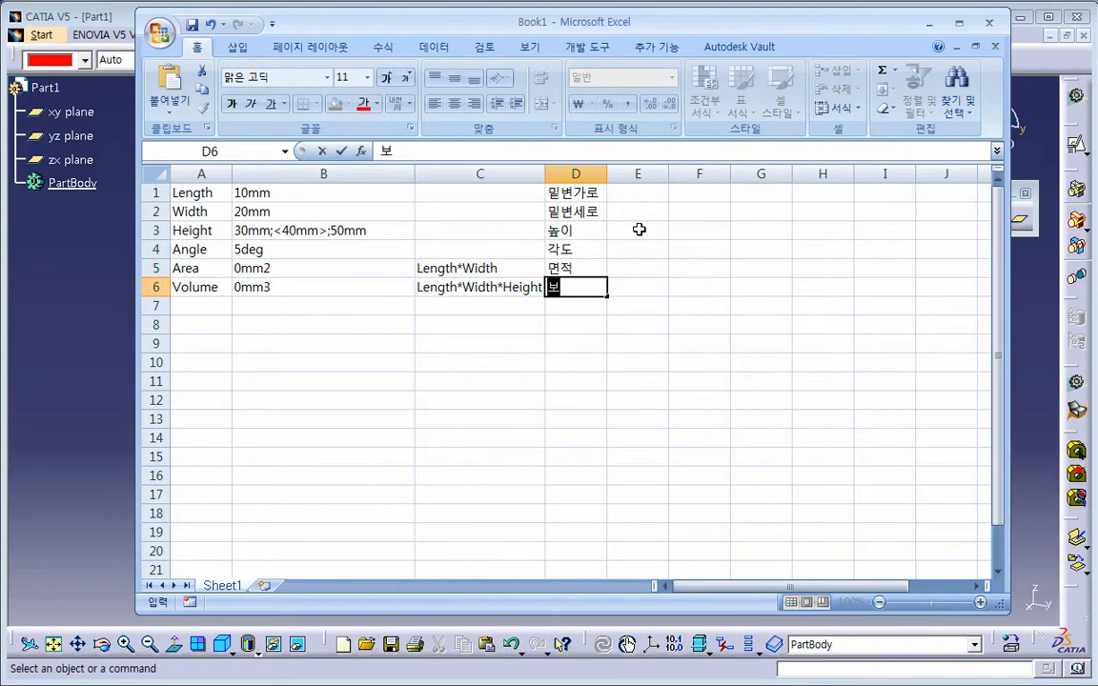
key("BackSpace")
key("BackSpace")
key("BackSpace")
key("BackSpace")
type("볼ㄹㅠㅁ")
key("Return")
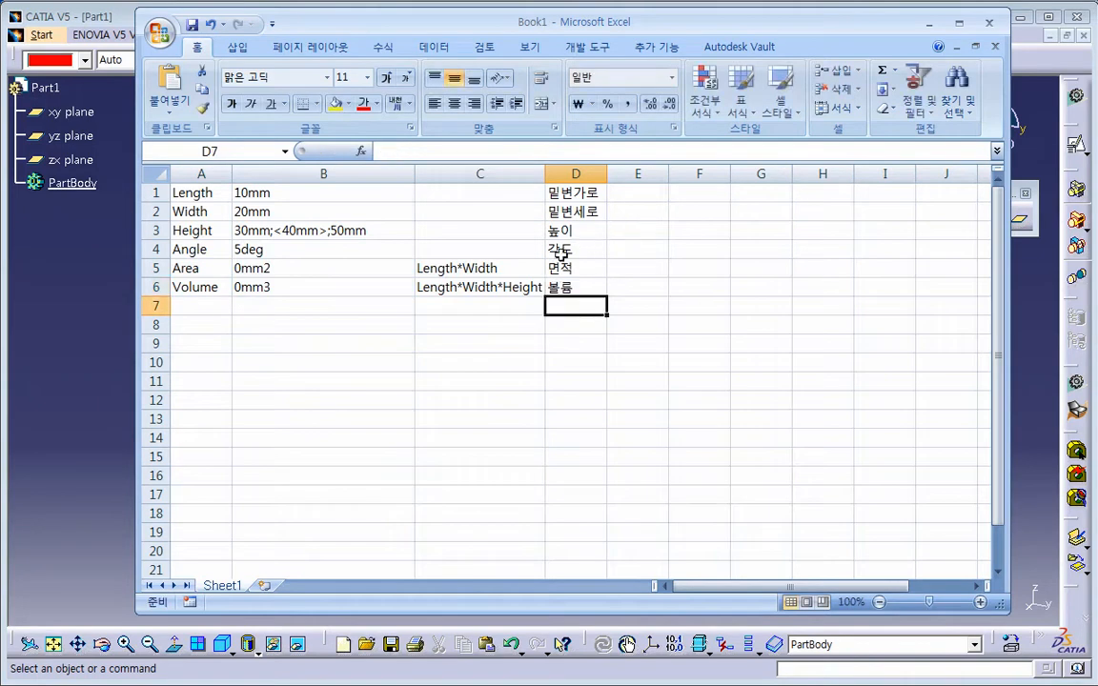
left_click(320, 231)
left_click(325, 252)
left_click(316, 269)
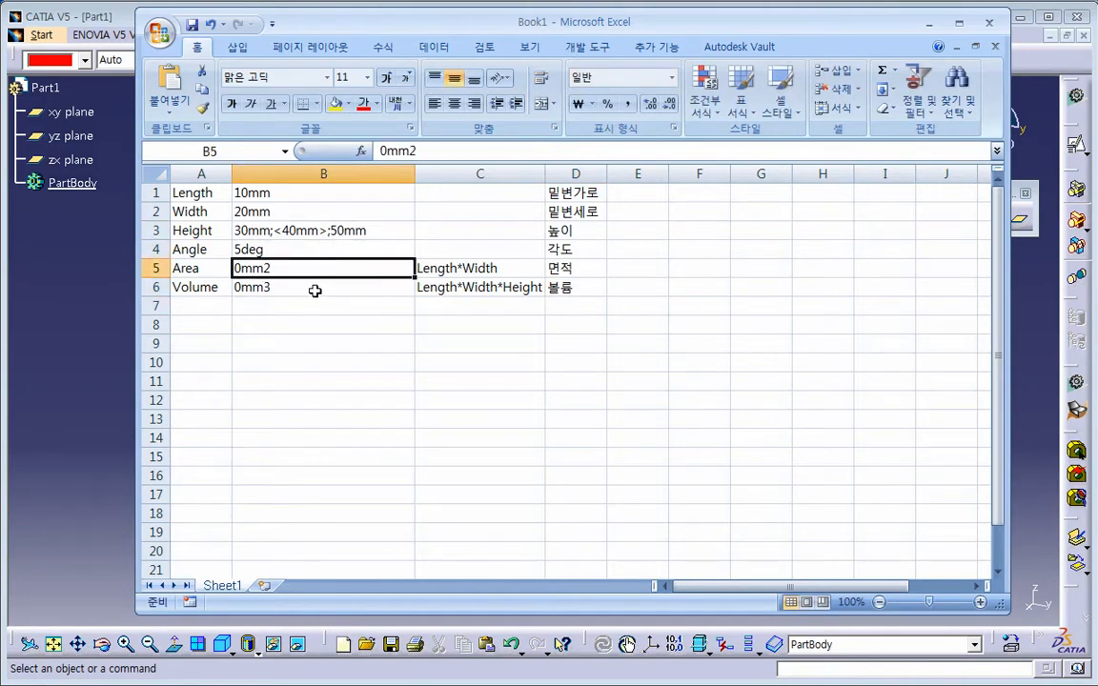
left_click(314, 287)
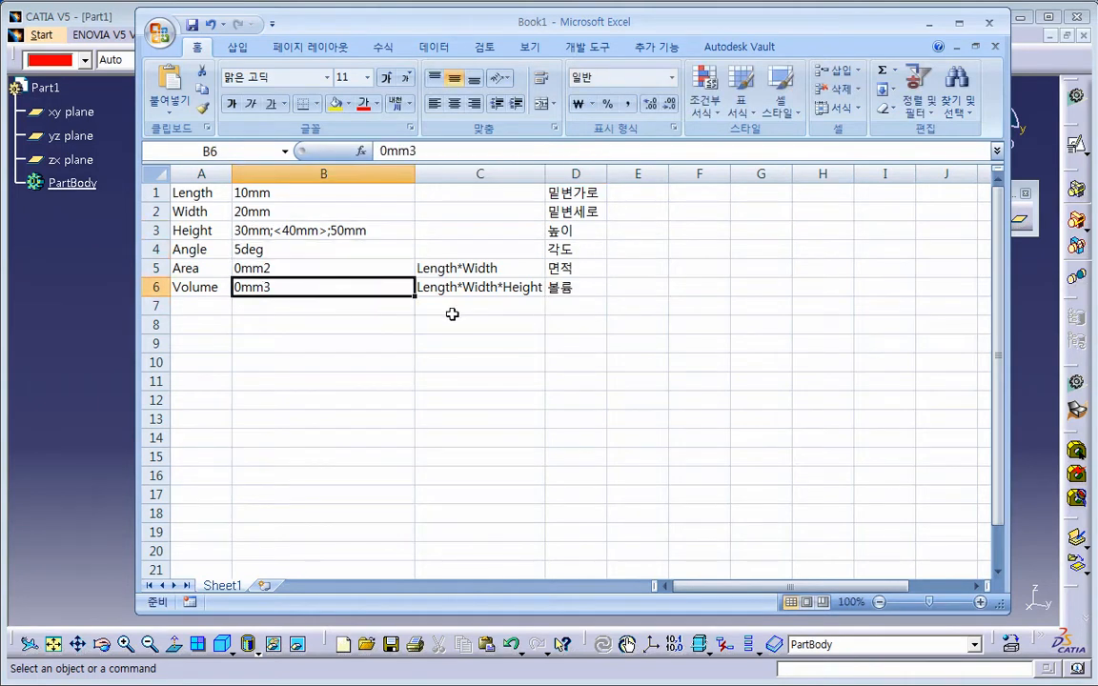
Auto-fit the width of column C to its longest formula.
double_click(547, 175)
left_click(599, 343)
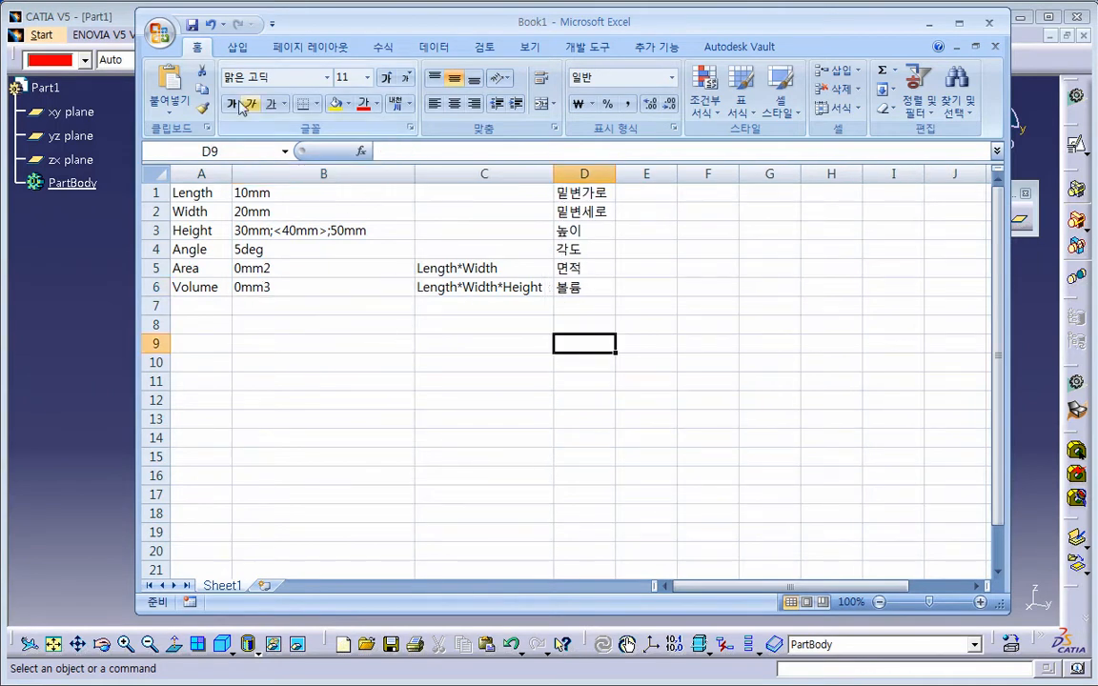
Save the table to the desktop as an Excel workbook named Test.
left_click(196, 24)
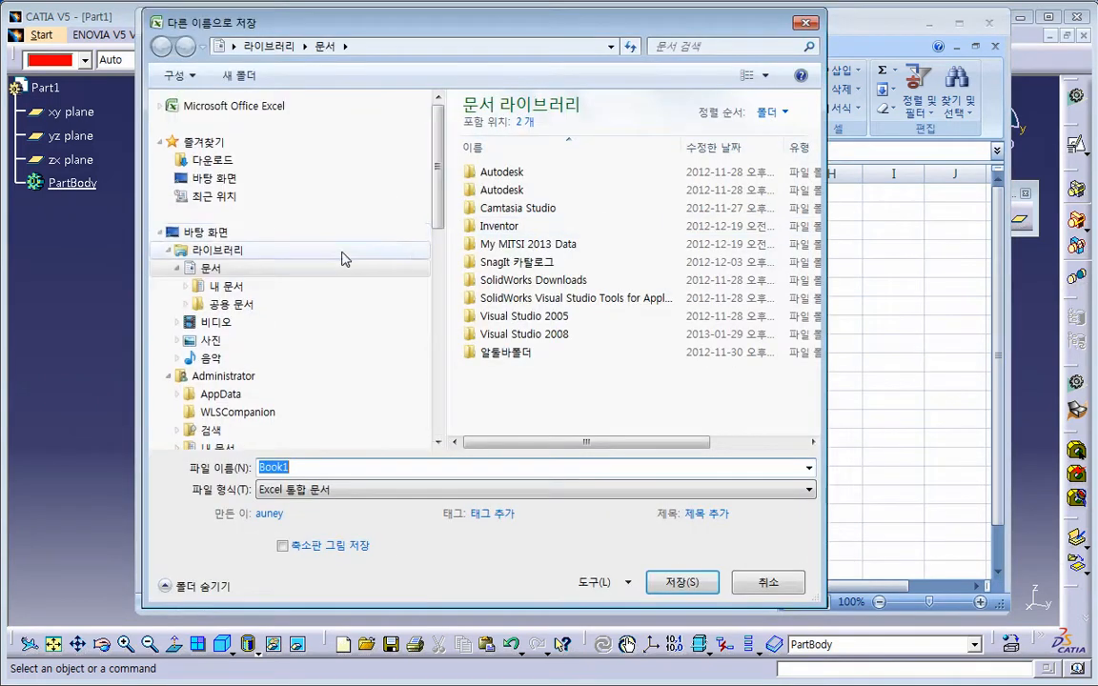
left_click(207, 231)
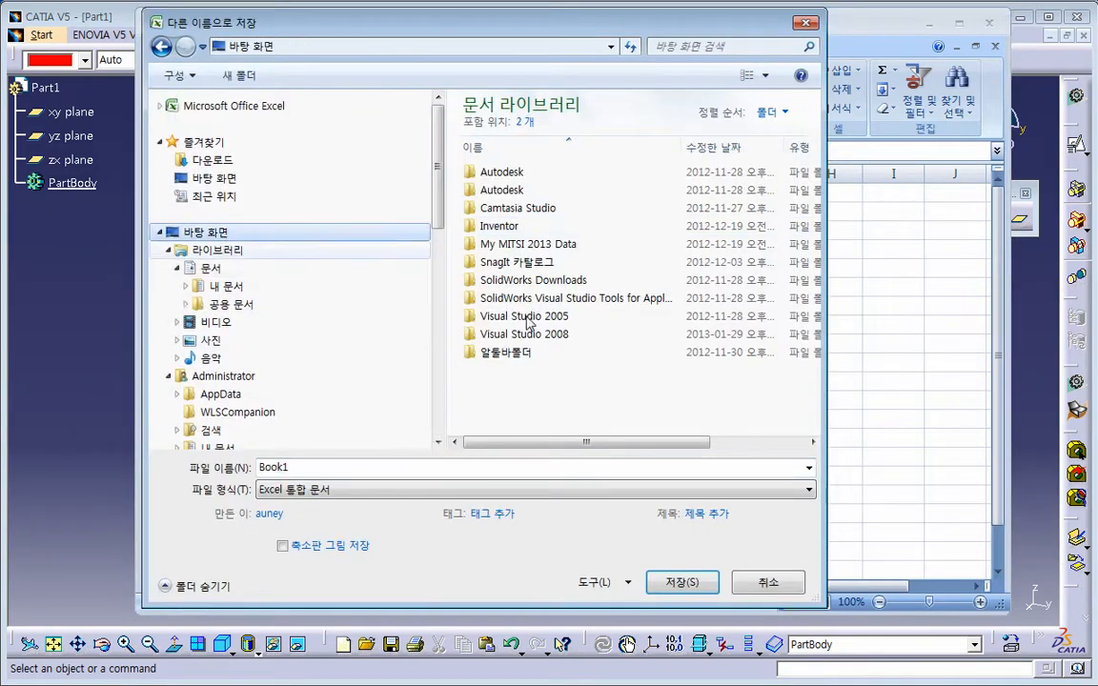
double_click(380, 471)
type("ㅡㅡㅡ")
key("BackSpace")
key("BackSpace")
key("BackSpace")
type("Test")
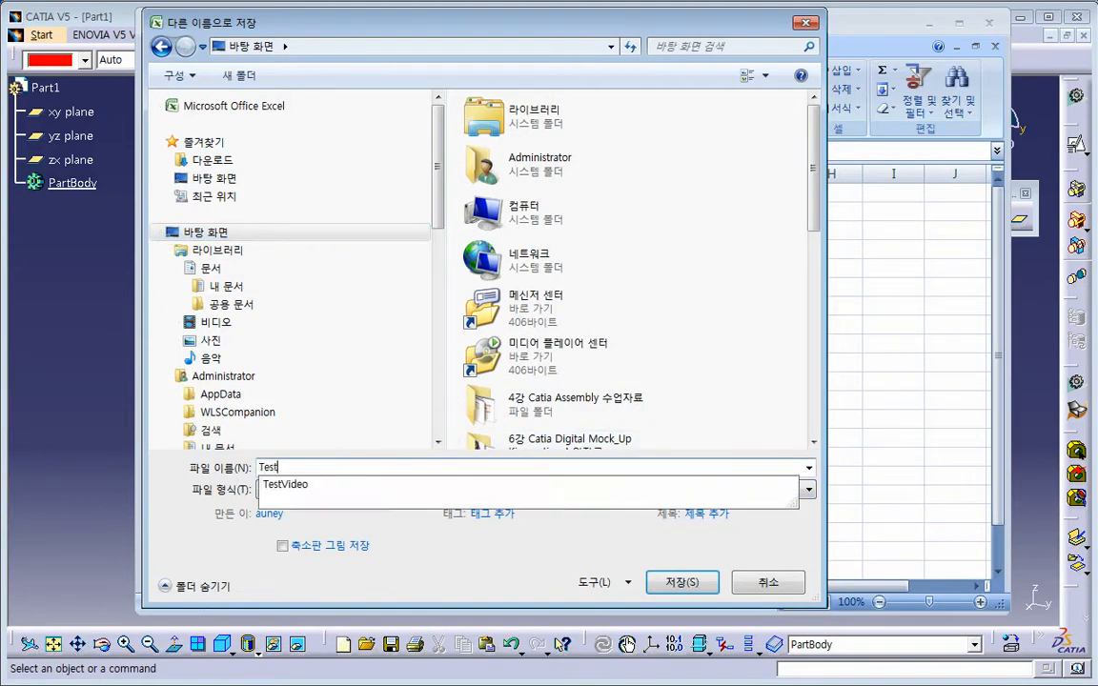
left_click(488, 558)
left_click(679, 585)
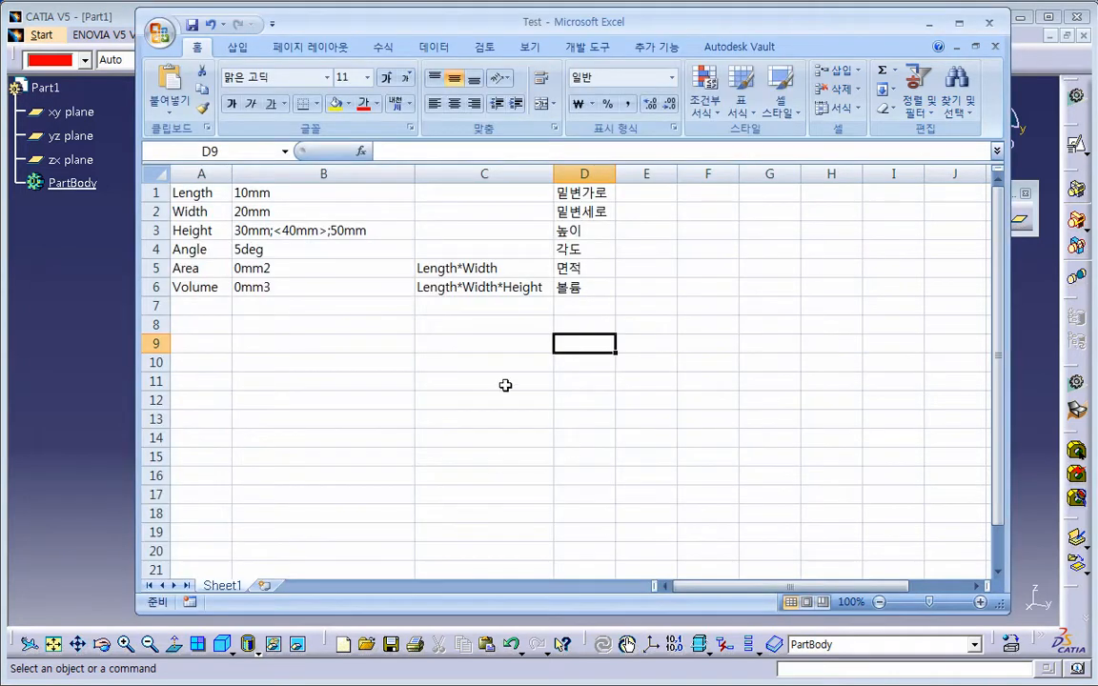
left_click(509, 388)
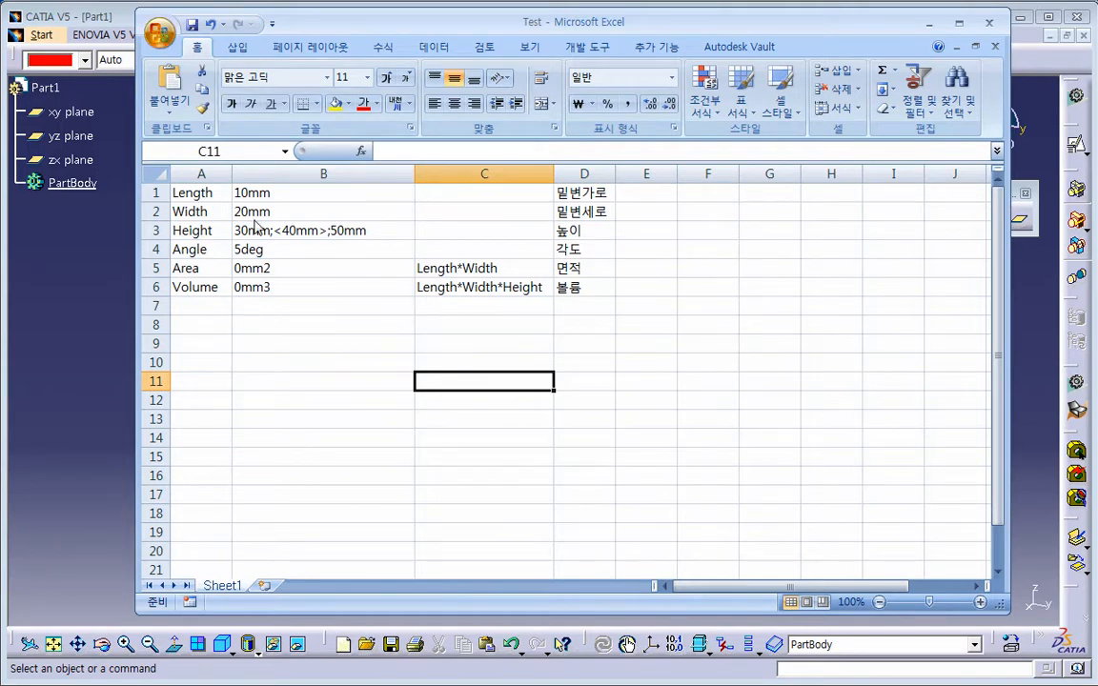
Save a copy of the table on the desktop as tab-delimited text named Test, accepting the loss of unsupported features.
key("F12")
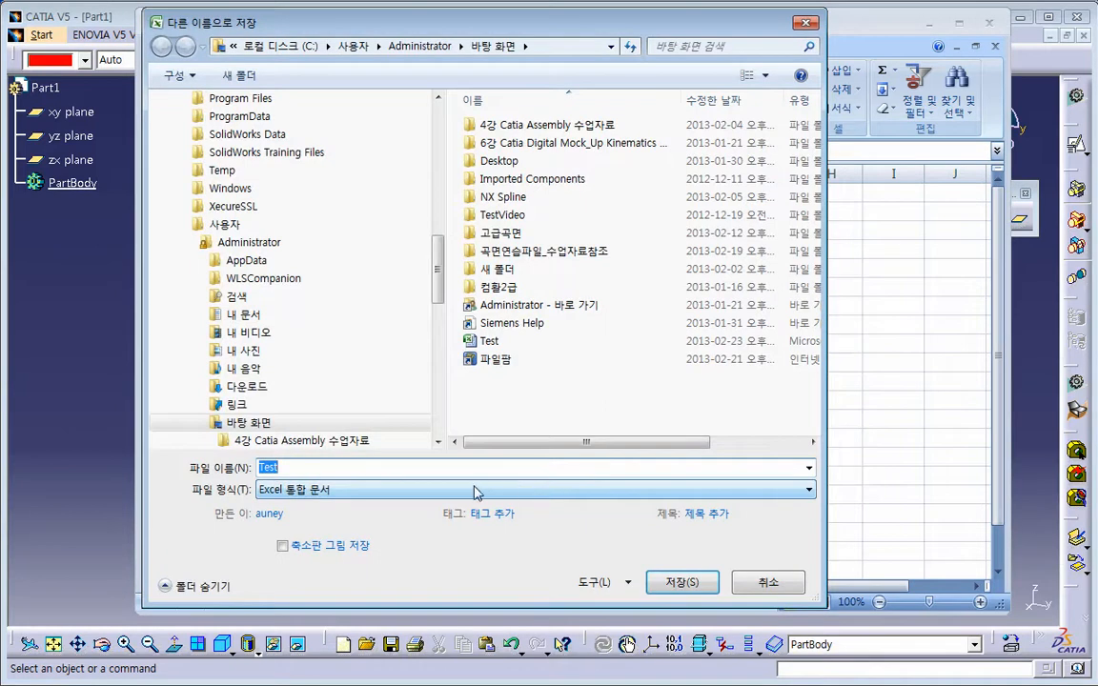
left_click(476, 490)
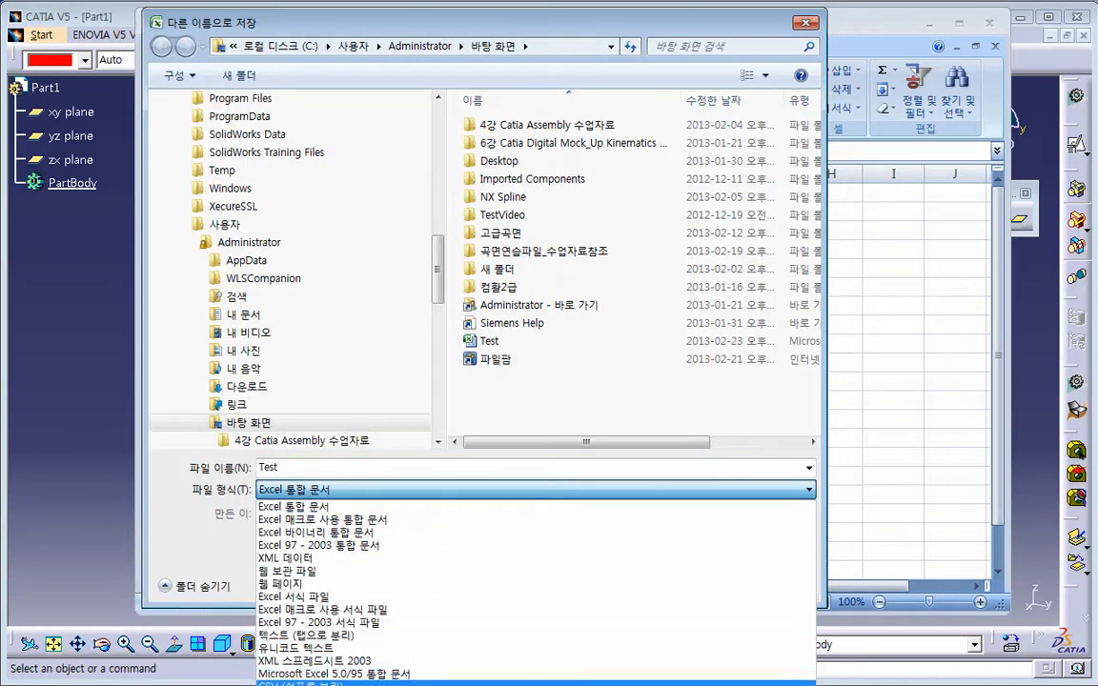
left_click(388, 635)
double_click(294, 467)
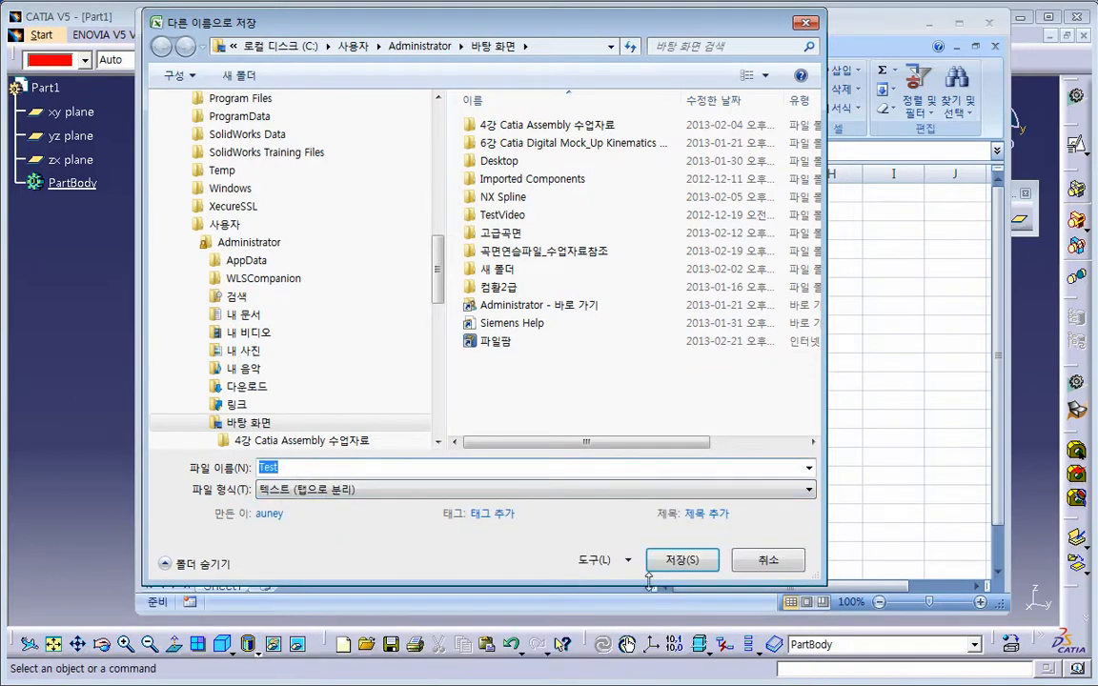
left_click(679, 560)
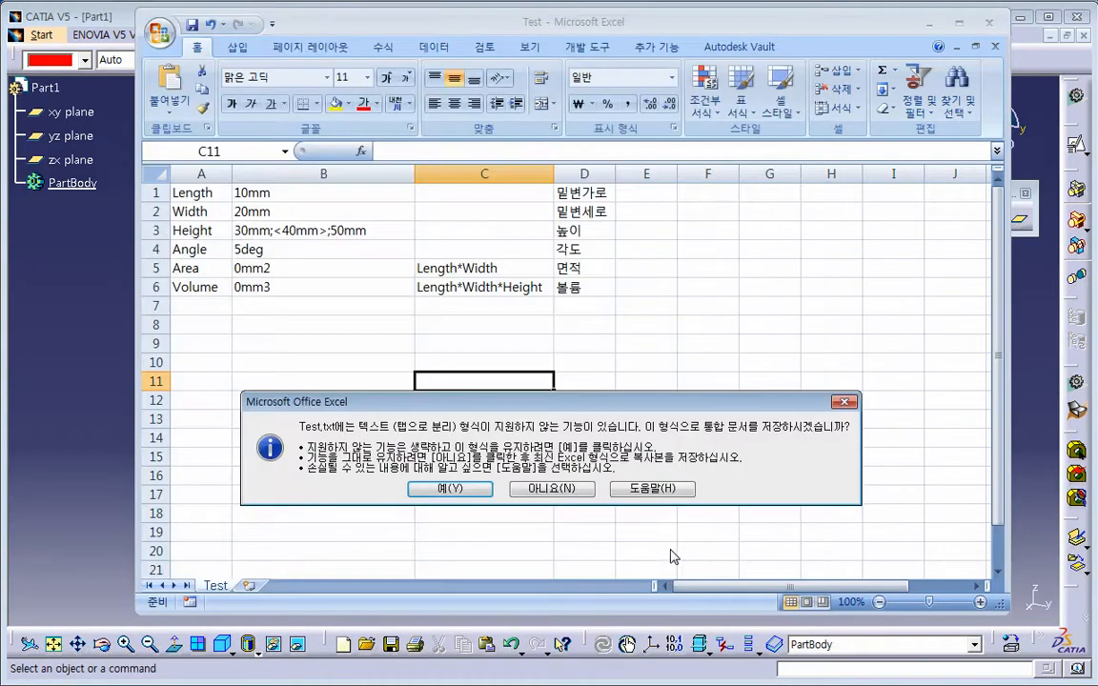
left_click(468, 489)
Close Excel without saving further changes to Test.txt and return to the CATIA part.
left_click(620, 441)
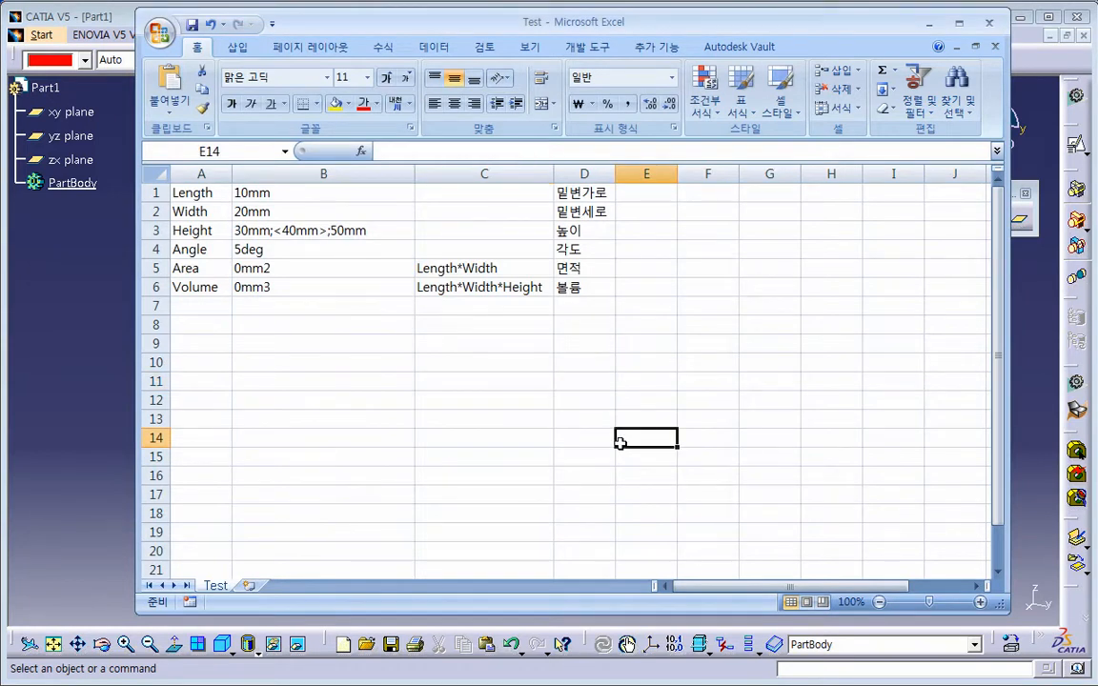
left_click(991, 21)
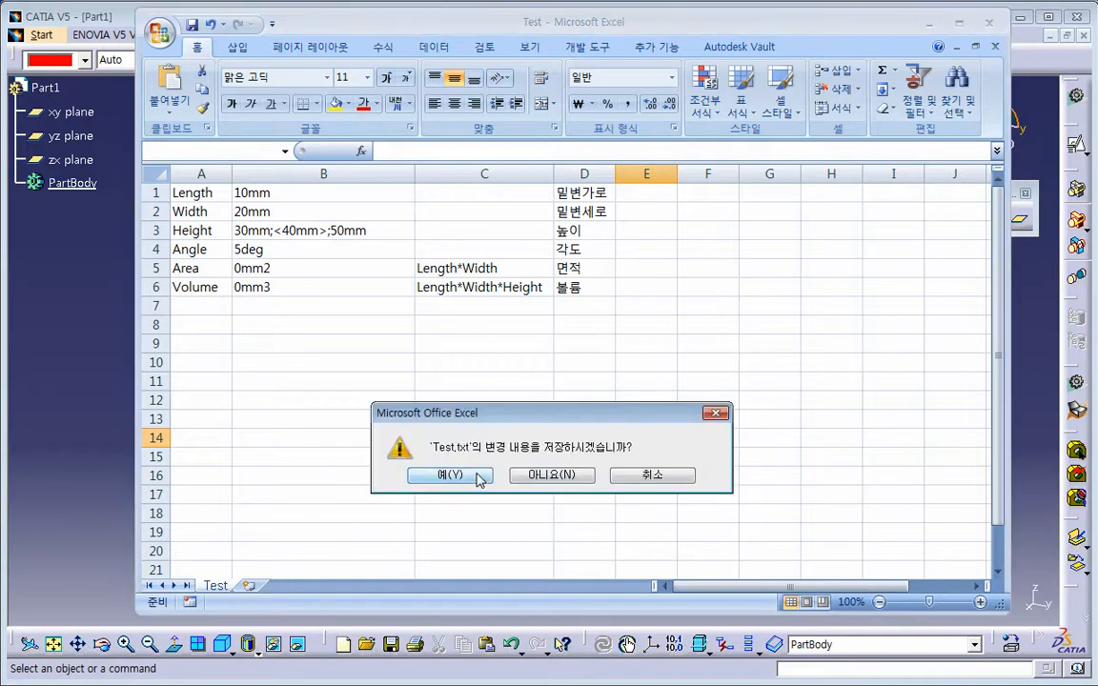
left_click(547, 476)
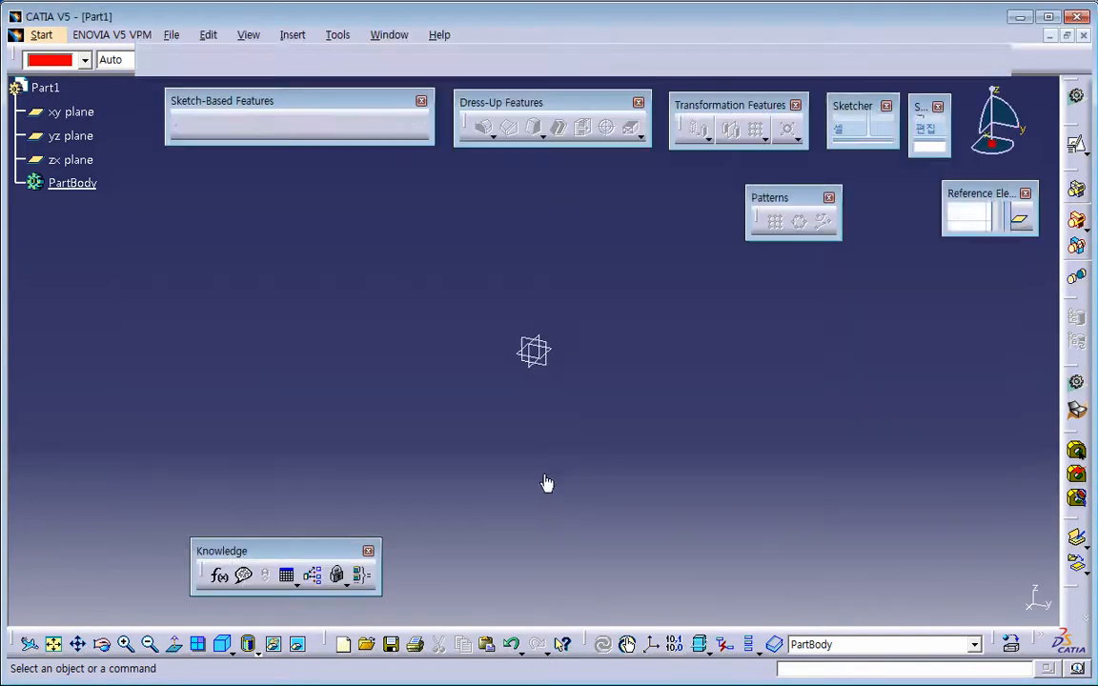
Start a parameter import in the Formulas editor and select the Test Excel workbook on the desktop.
left_click(219, 576)
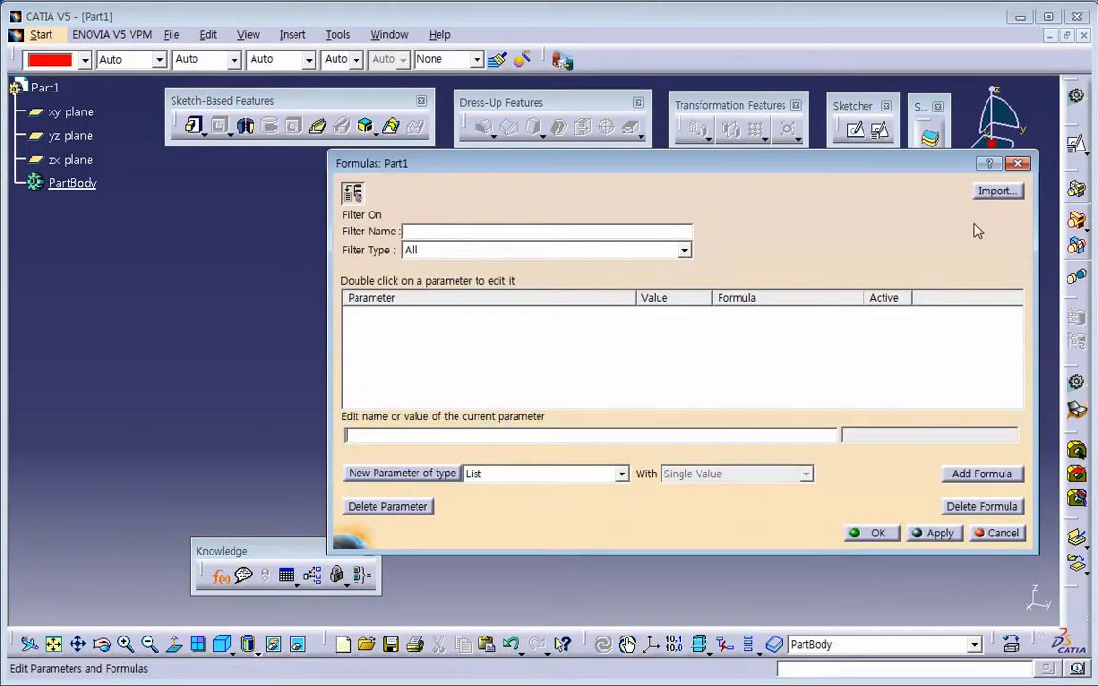
left_click(997, 192)
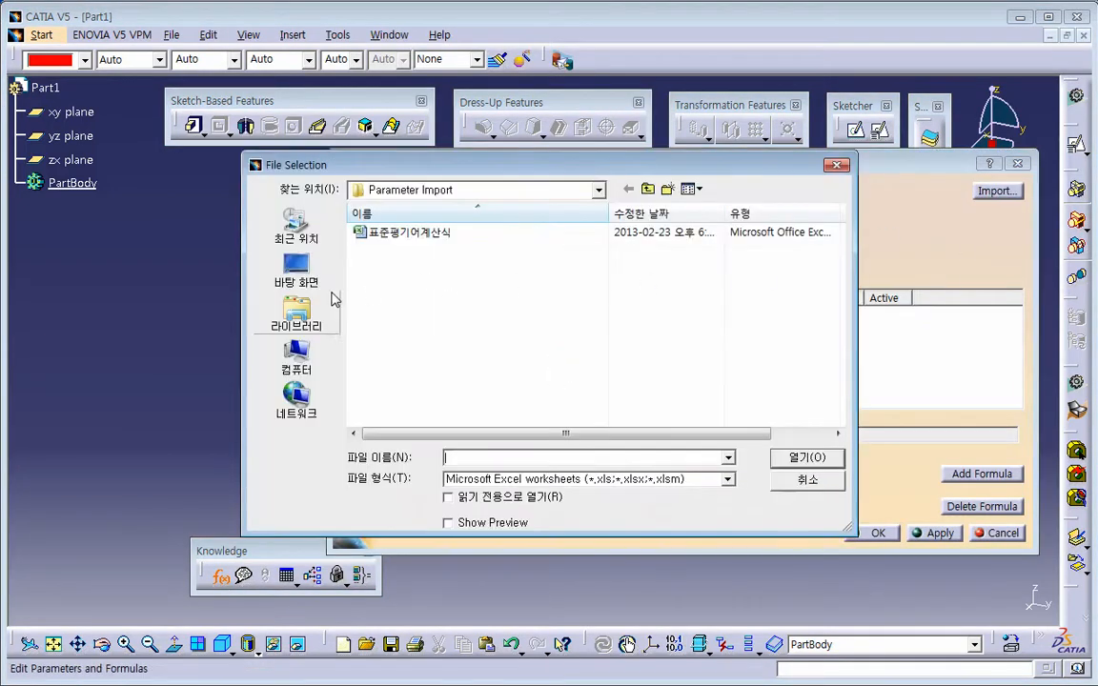
left_click(303, 277)
scroll(485, 341, "down", 3)
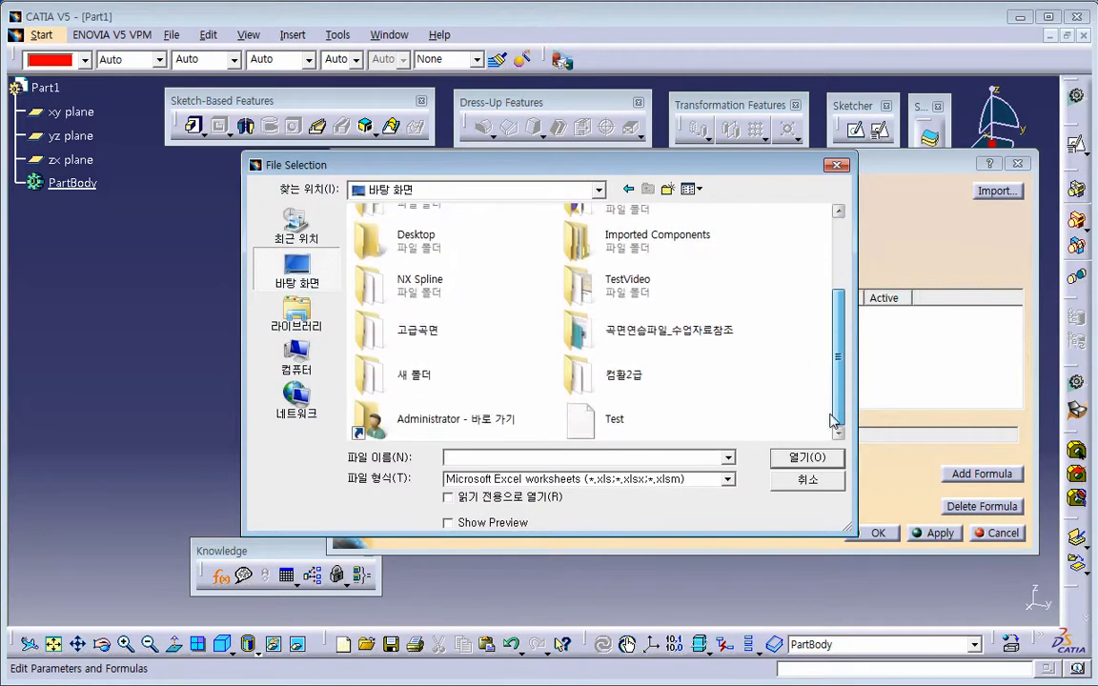
left_click(670, 436)
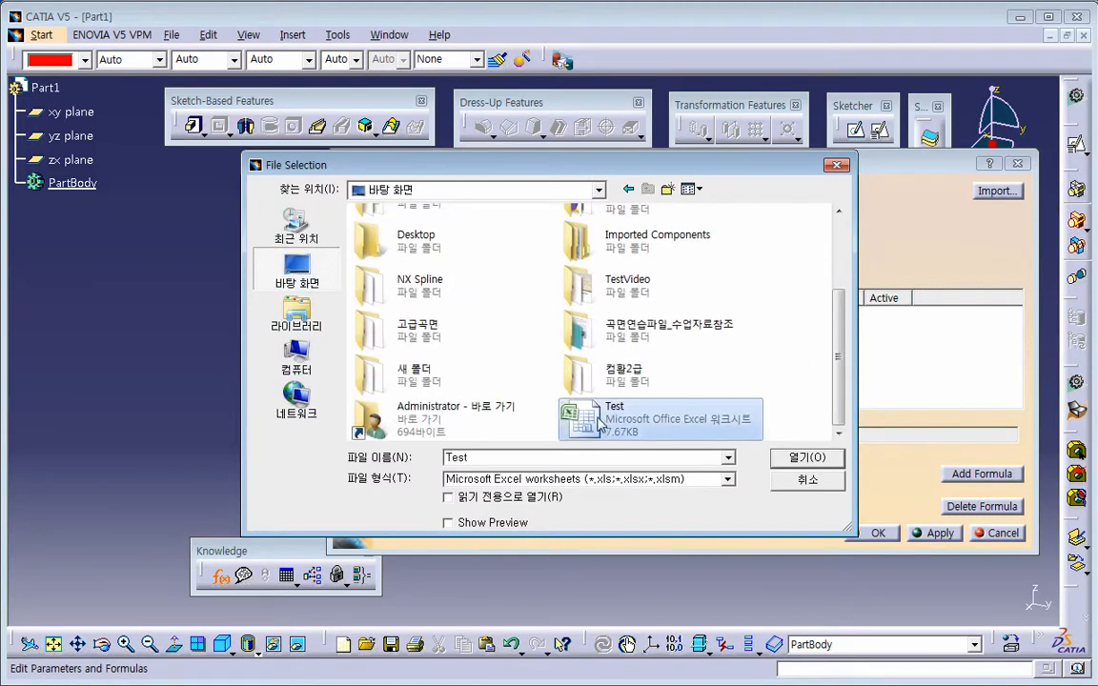
Restrict the import file selection to text files (*.txt) and select the Test text file.
left_click(626, 480)
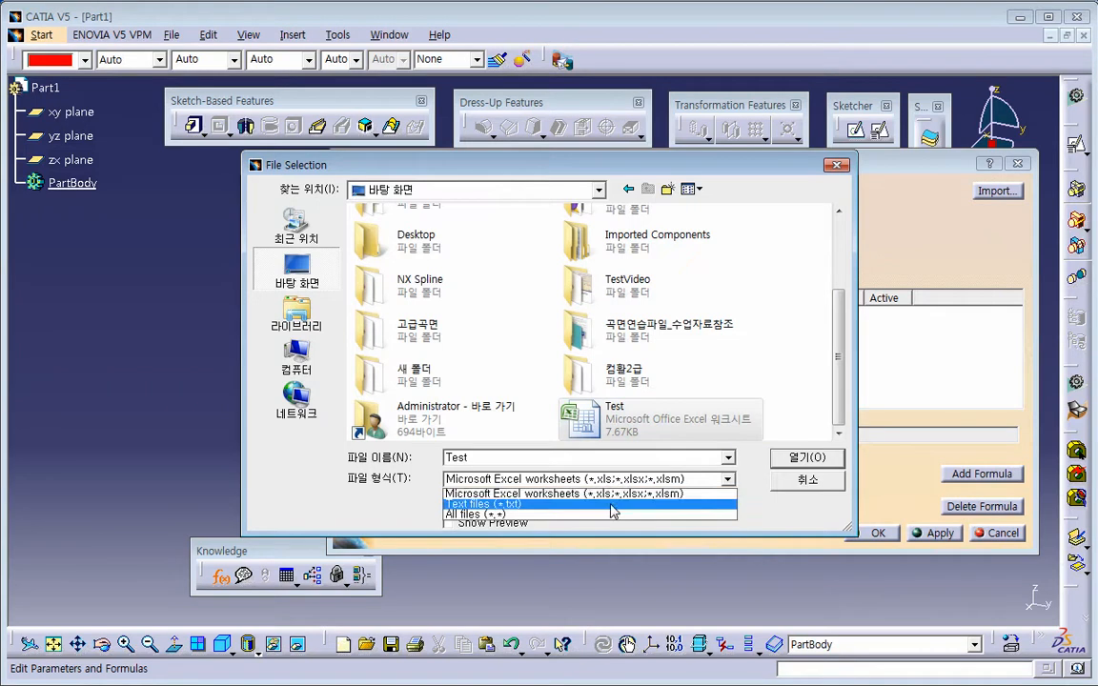
left_click(592, 505)
left_click(634, 427)
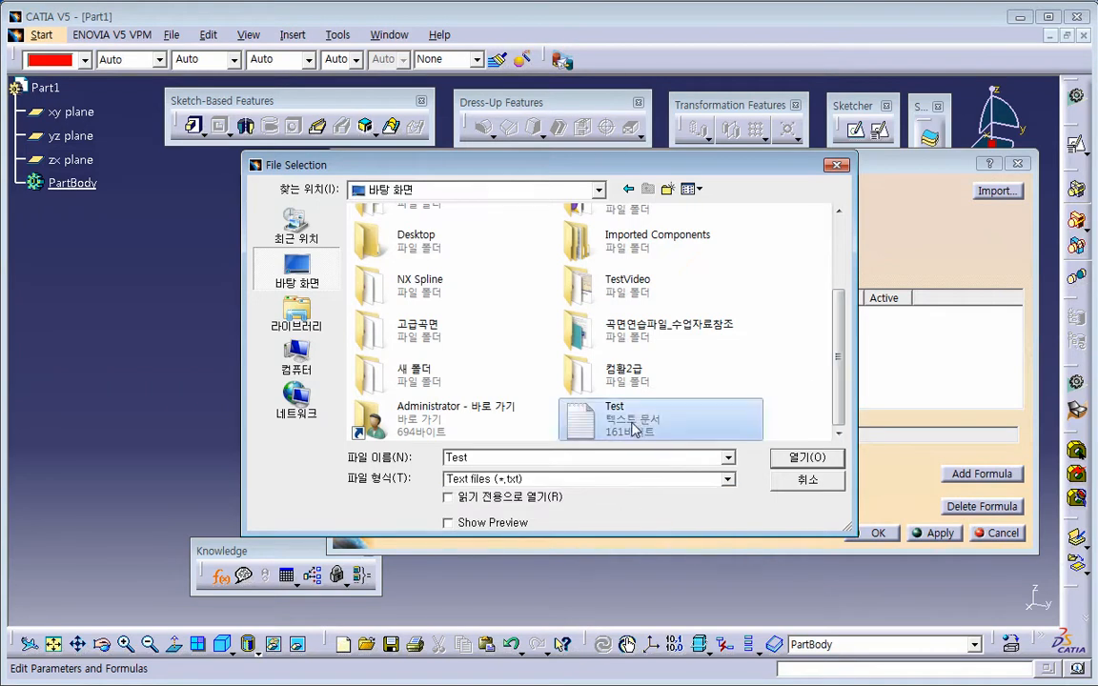
Import the parameters from the desktop's Test Excel workbook, narrow the Parameter column in the list, and confirm the Formulas editor.
left_click(612, 480)
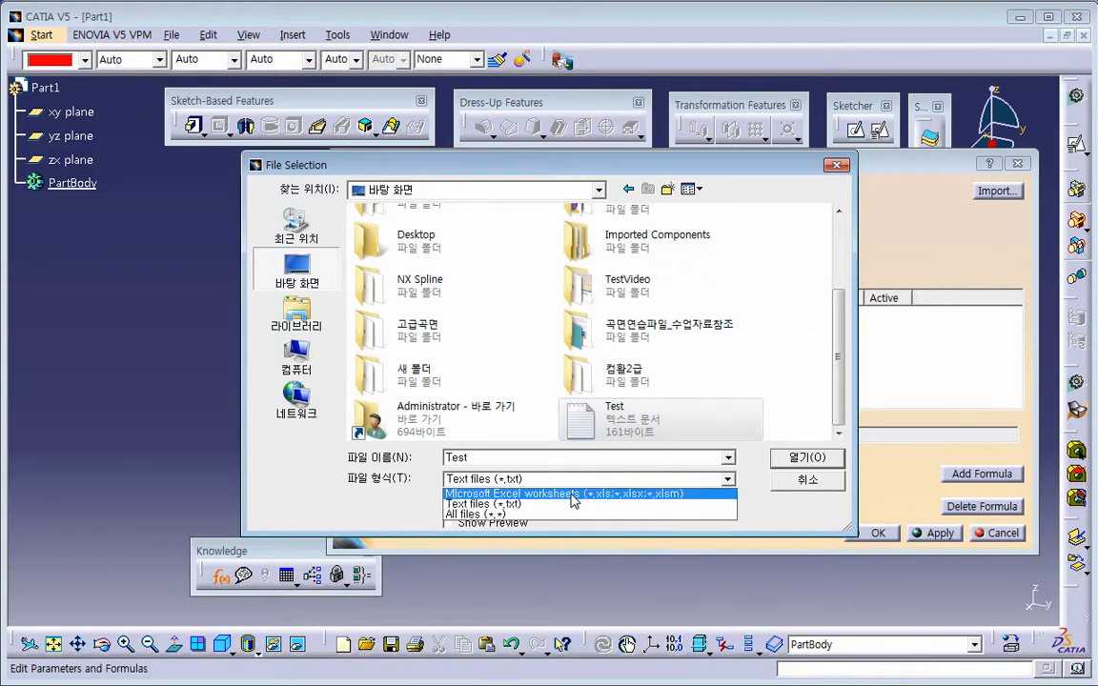
left_click(573, 495)
left_click(658, 419)
left_click(791, 461)
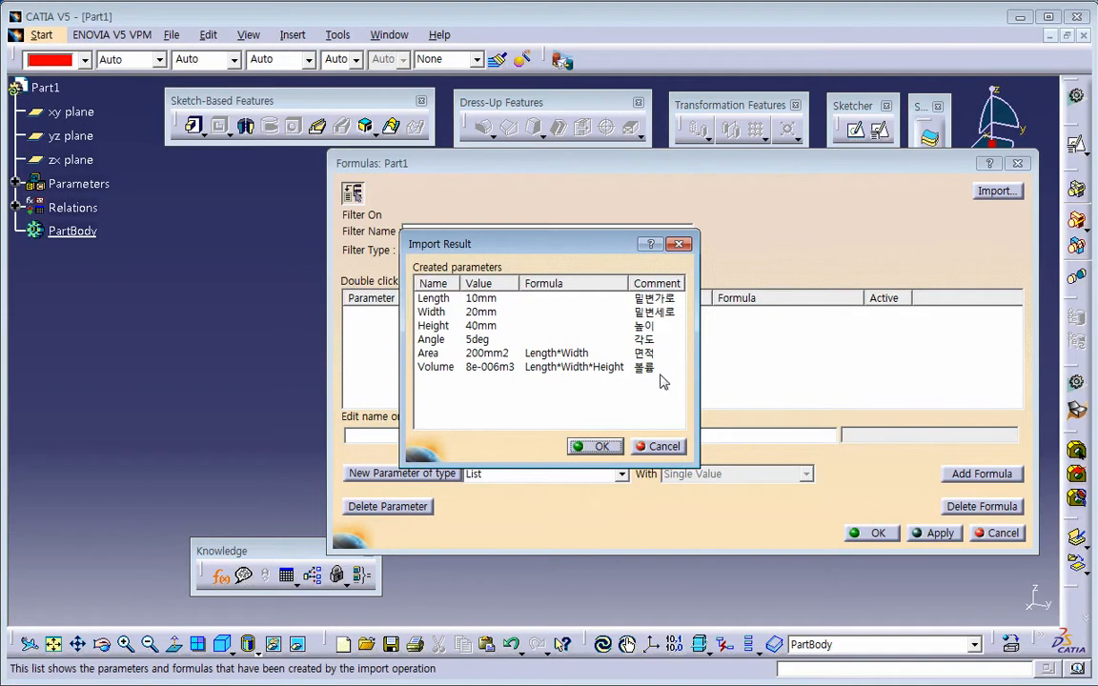
left_click(599, 447)
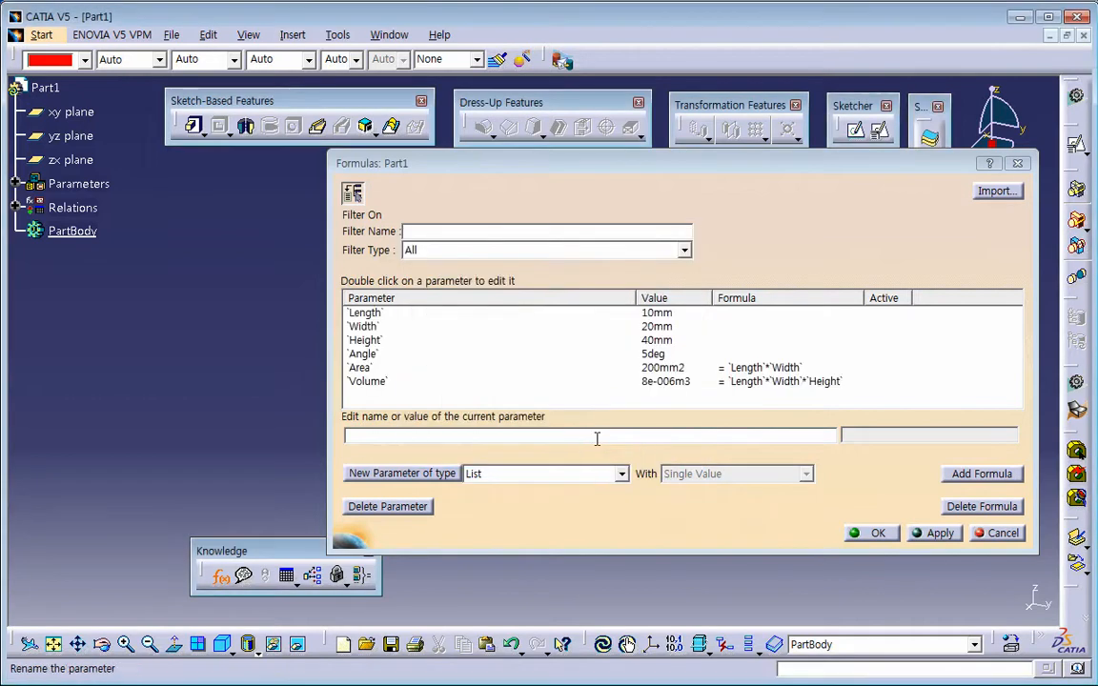
left_click_drag(637, 298, 451, 311)
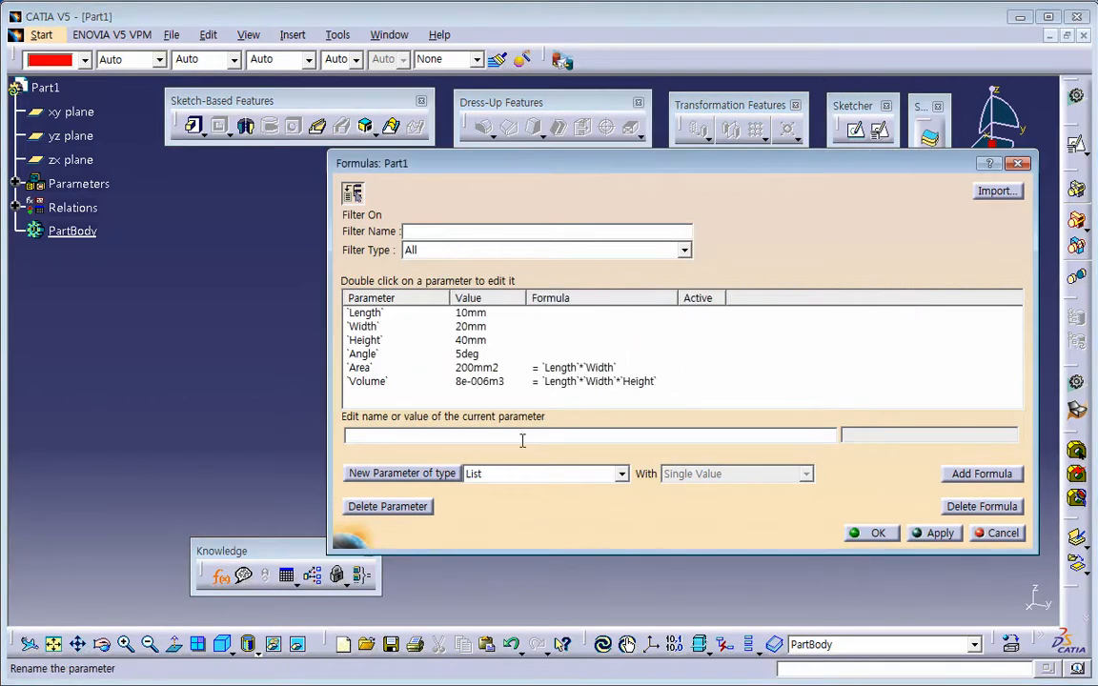
left_click(871, 533)
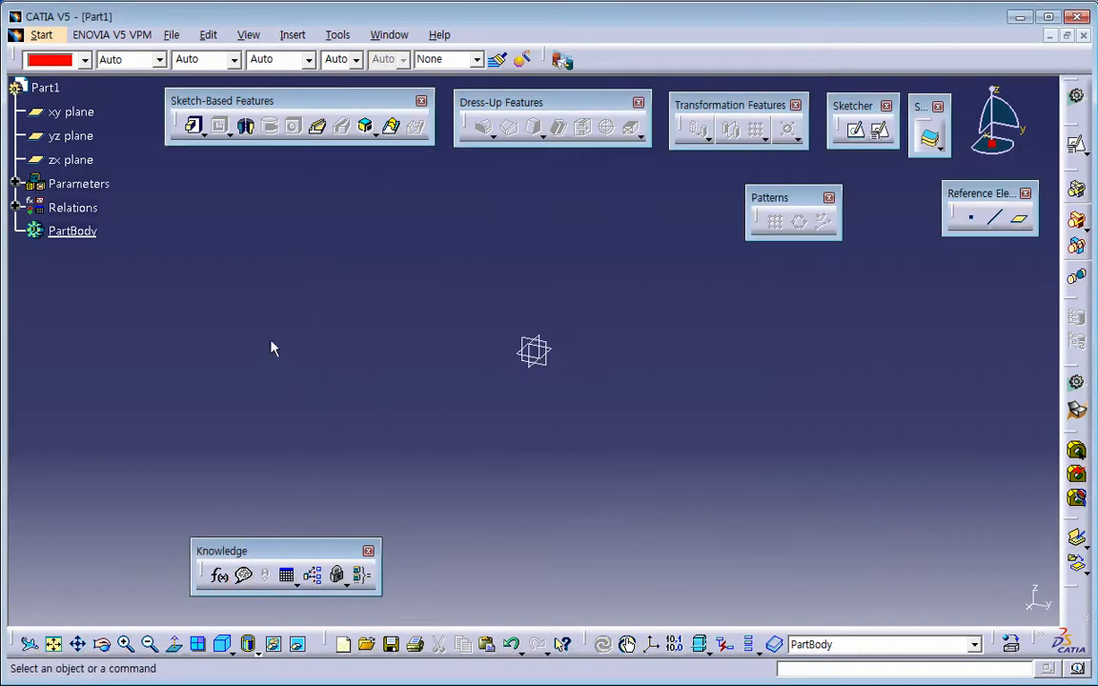
Expand the Parameters and Relations branches of the part tree to review the imported parameters and formulas.
left_click(14, 183)
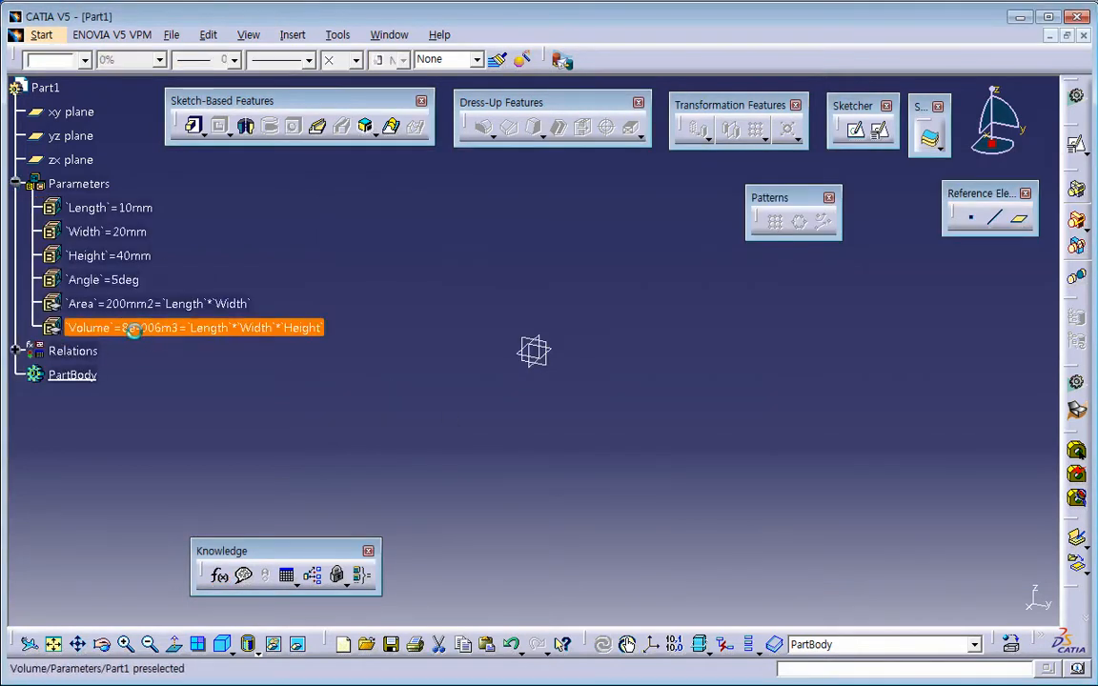
left_click(175, 370)
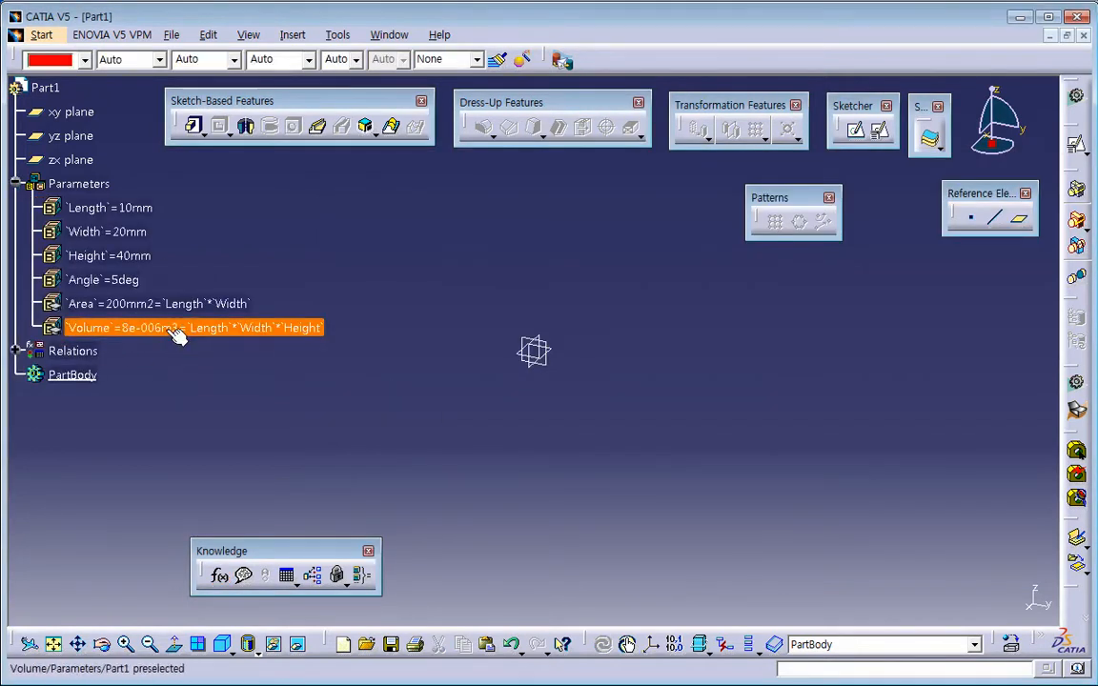
left_click(15, 350)
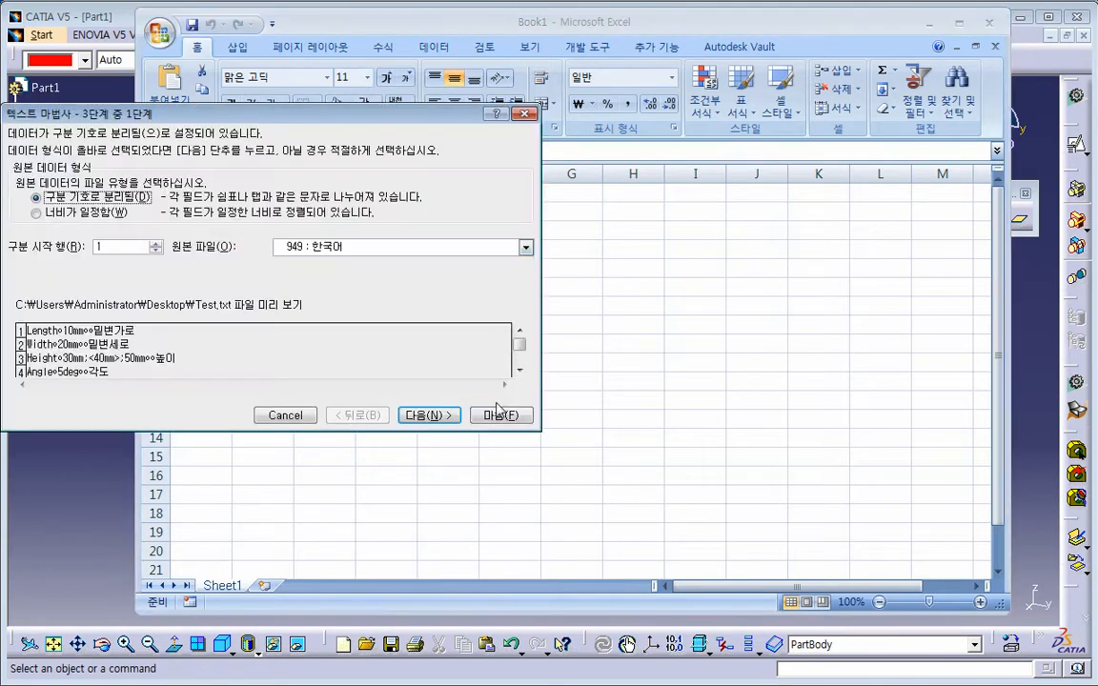
Cancel the text import of Test.txt, open the Test workbook in Excel, and place its window beside the CATIA part tree.
left_click(526, 114)
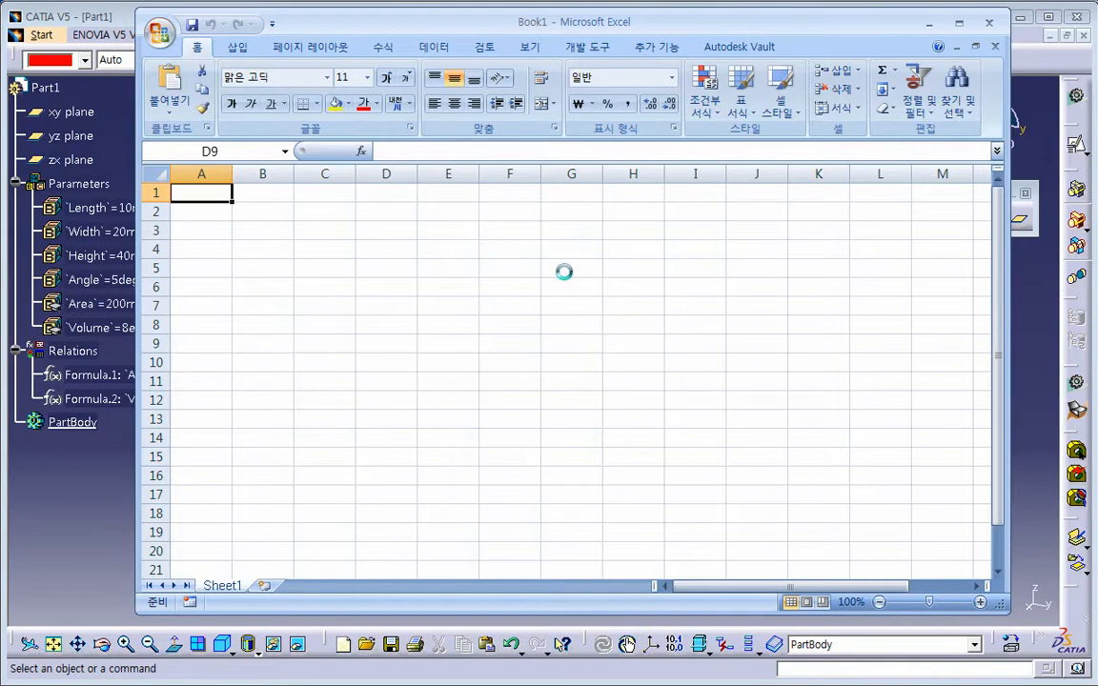
left_click(499, 343)
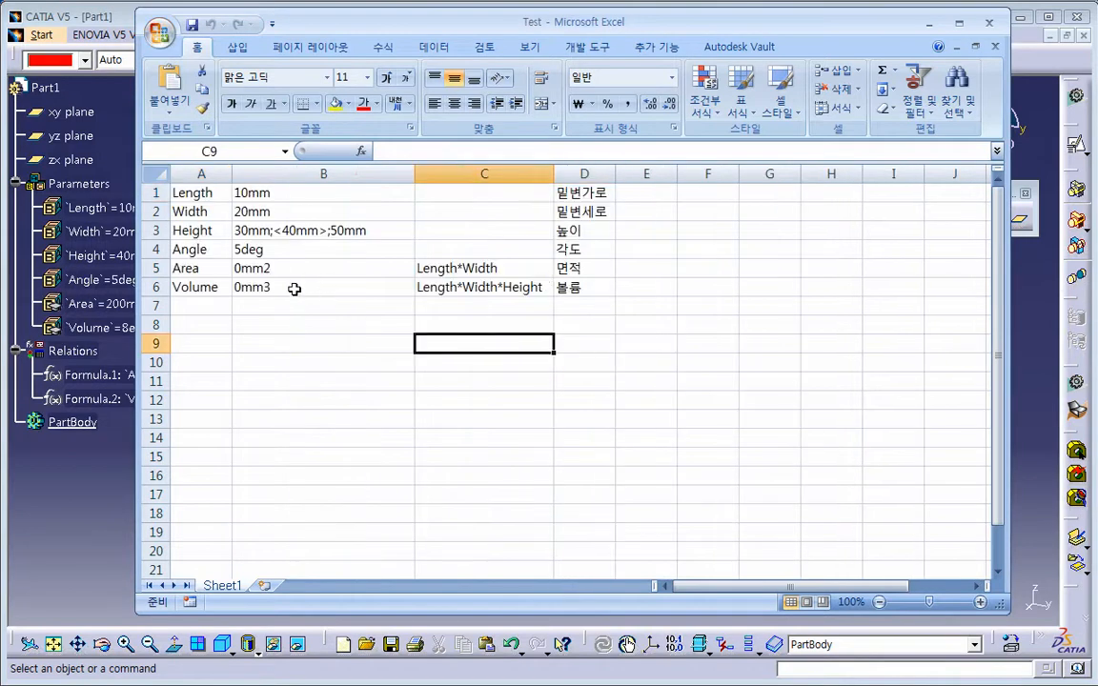
left_click(260, 287)
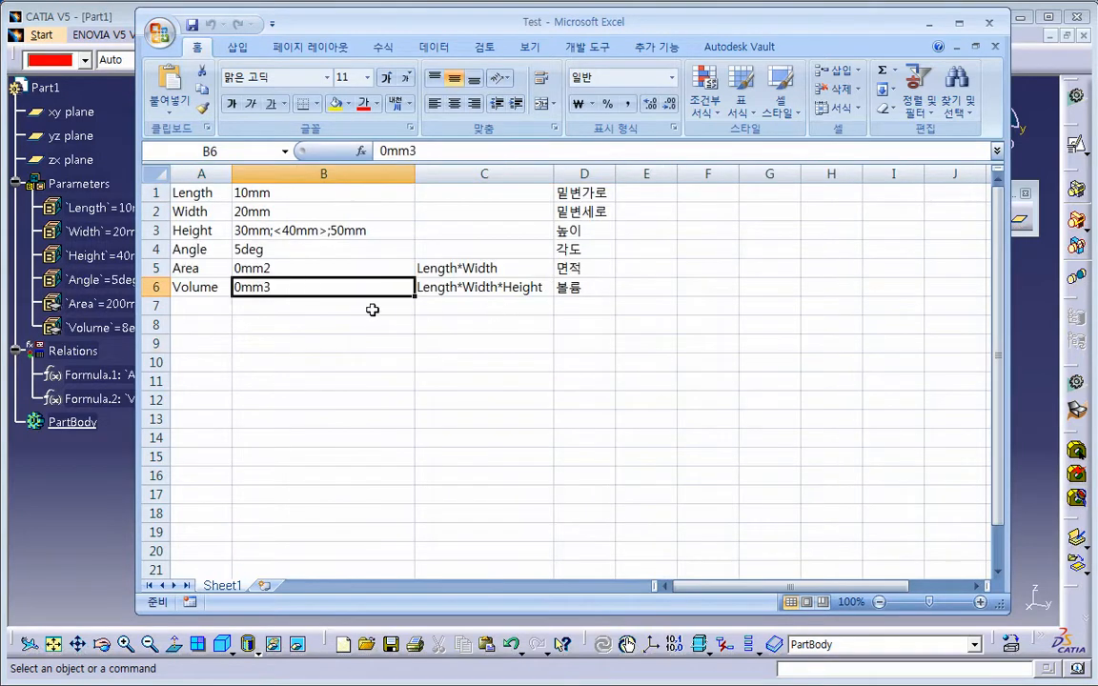
left_click_drag(373, 28, 518, 47)
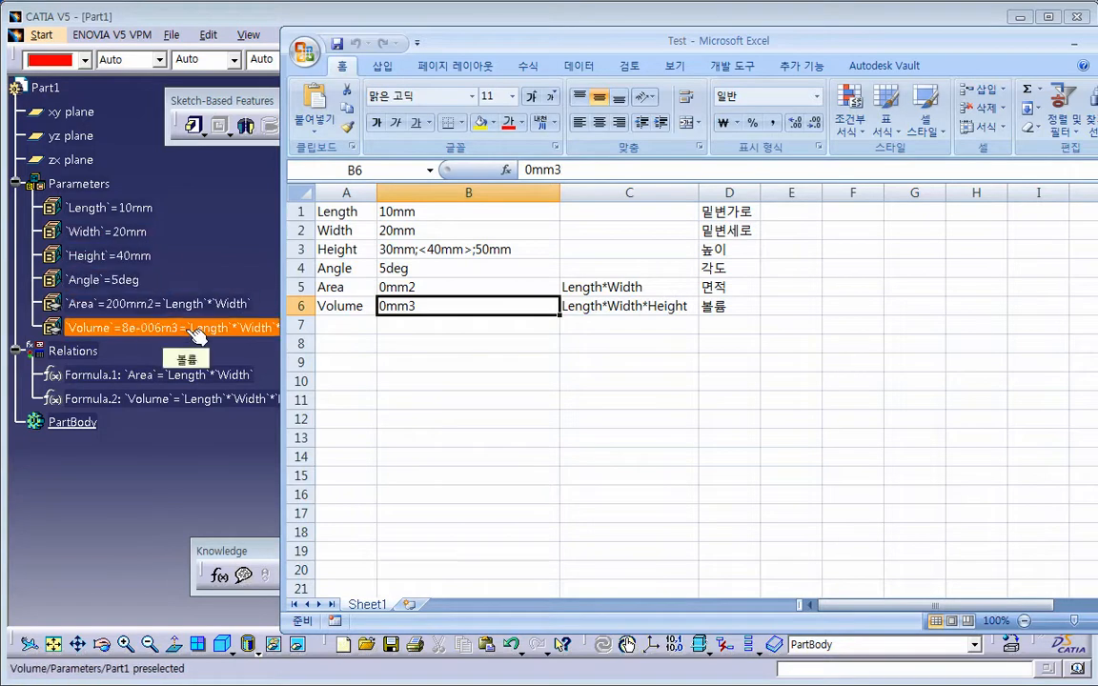
Compare the Volume row's value and formula in the workbook with the imported Volume parameter in the part tree.
left_click(422, 354)
left_click(426, 305)
left_click(630, 305)
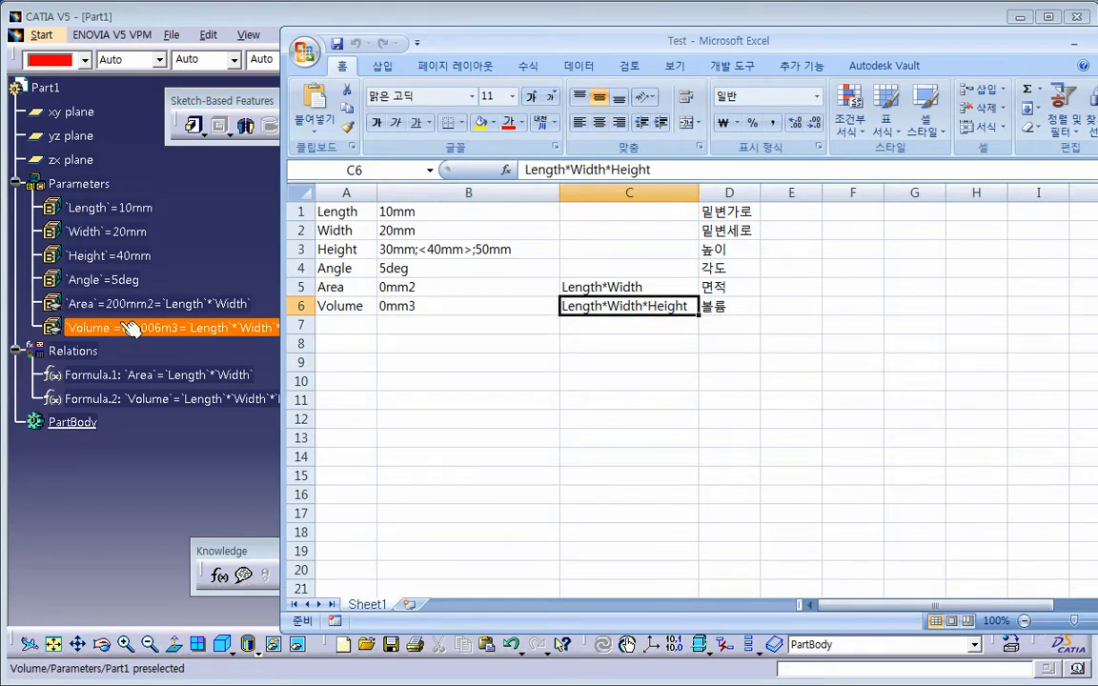
mouse_move(157, 335)
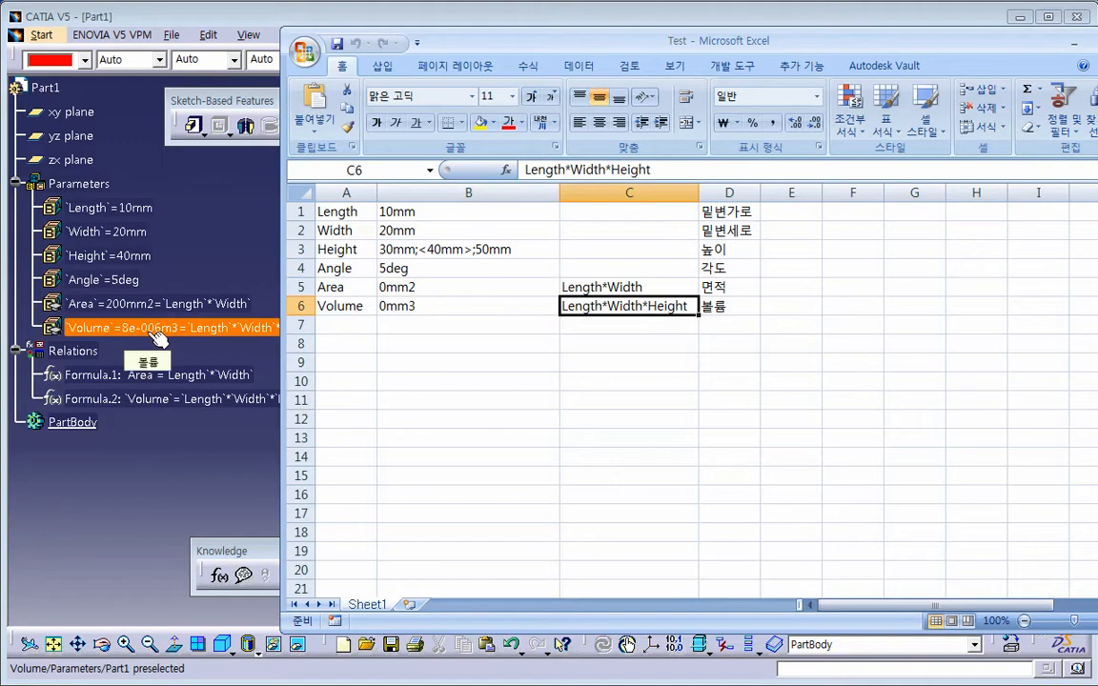
double_click(453, 306)
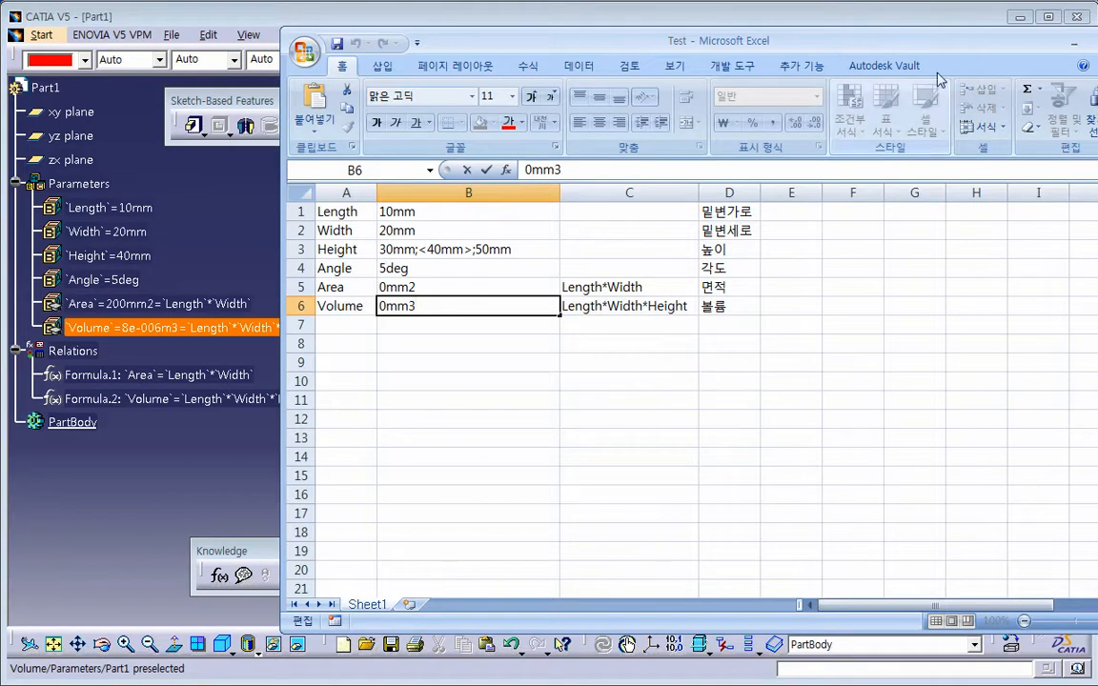
Close the Test workbook without saving changes and return to the CATIA part.
left_click_drag(866, 44, 787, 47)
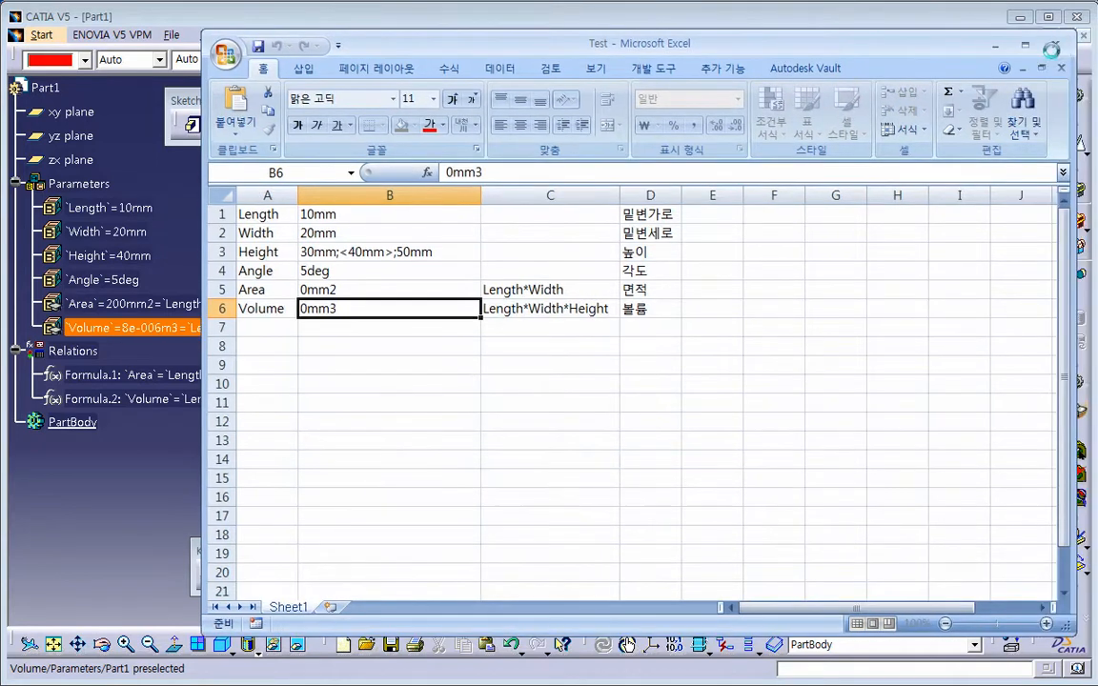
left_click(1055, 44)
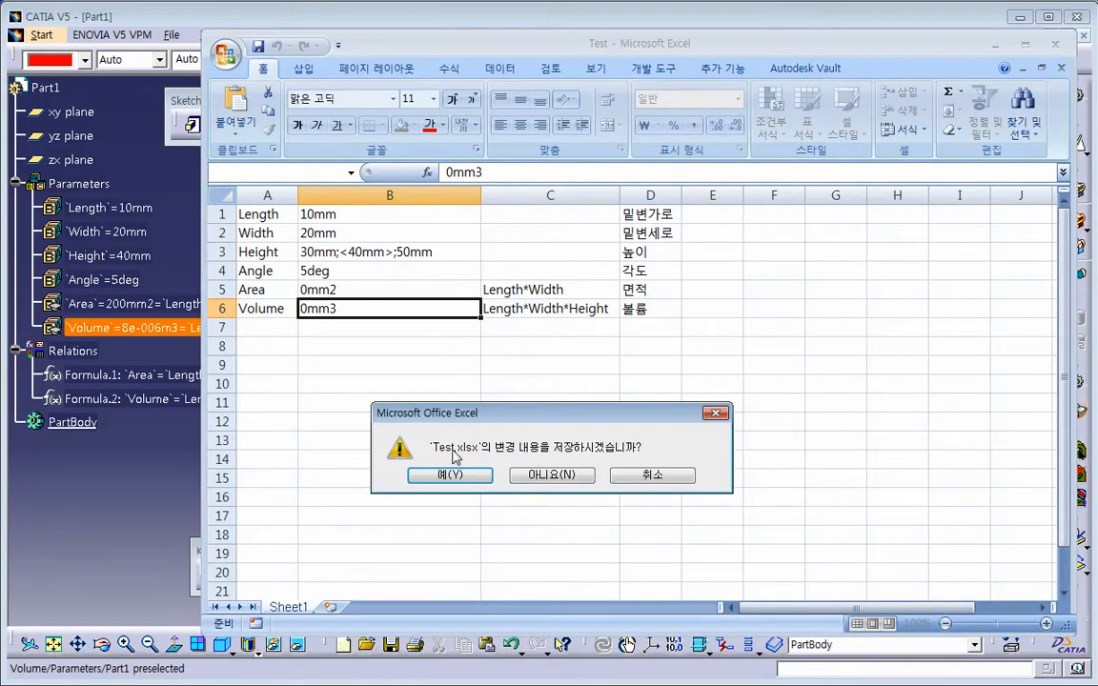
left_click(552, 476)
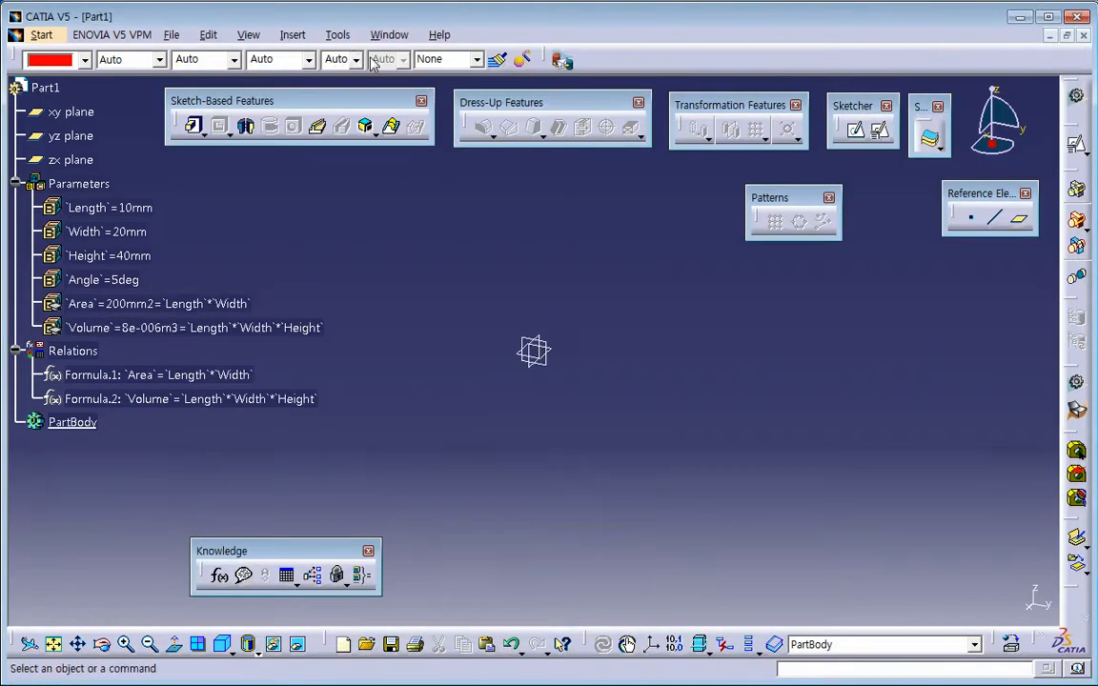
In the Parameters and Measure options, set the unit of the Volume magnitude to Cubic millimeter (mm3).
left_click(338, 34)
left_click(377, 382)
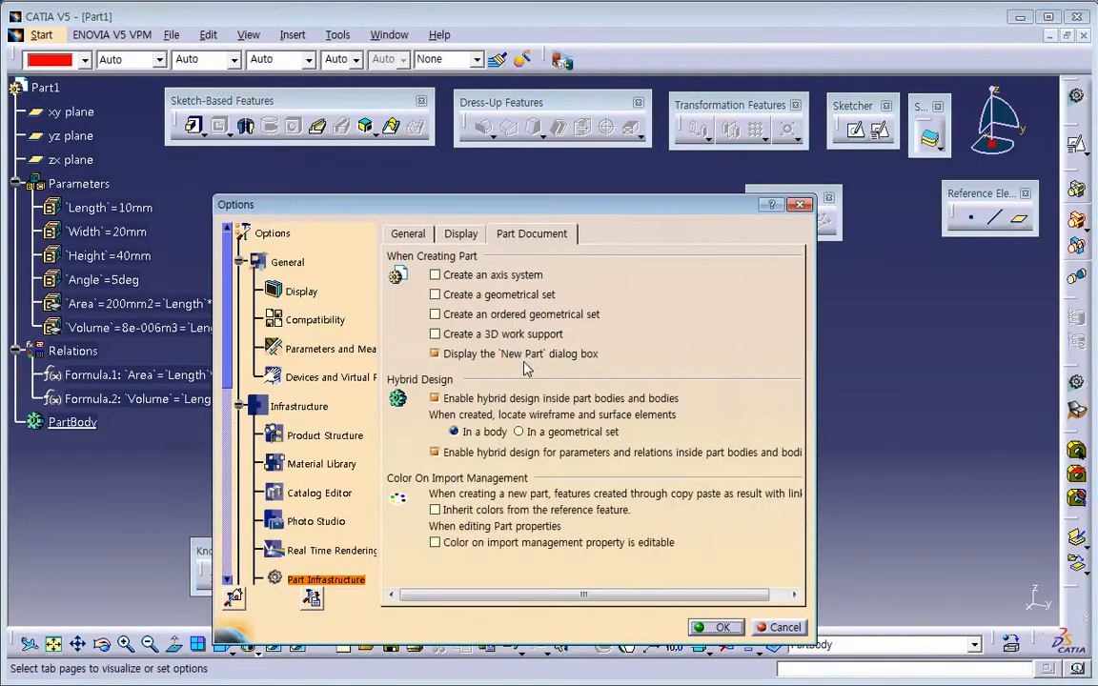
left_click_drag(519, 202, 597, 179)
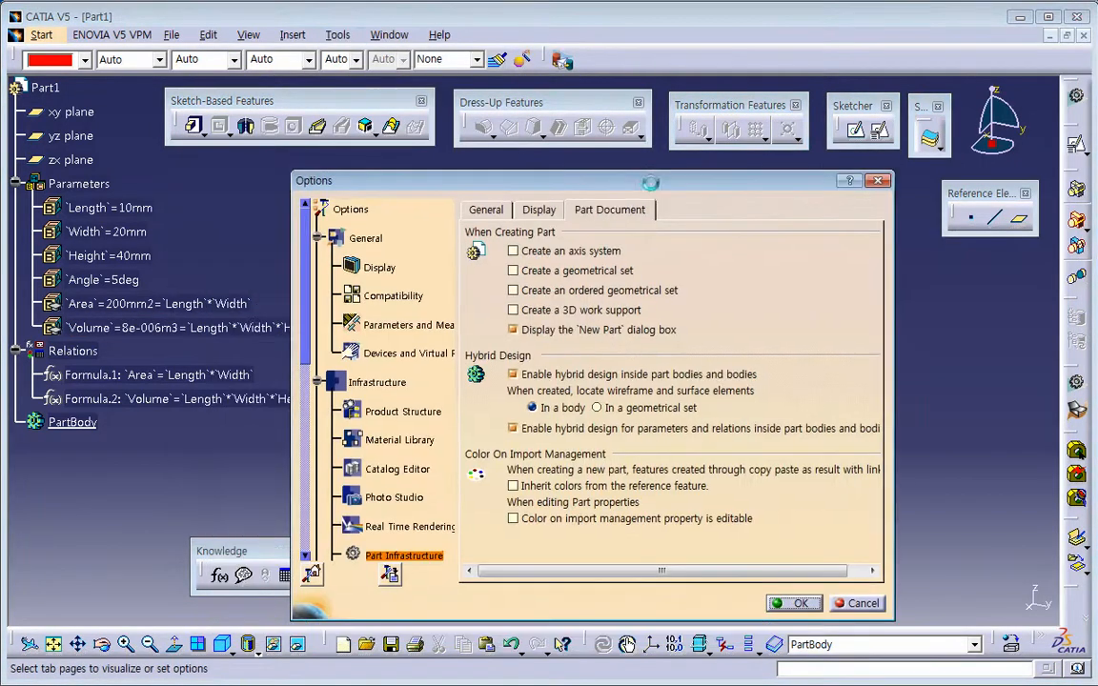
left_click(420, 326)
left_click(591, 210)
left_click(534, 322)
left_click(744, 353)
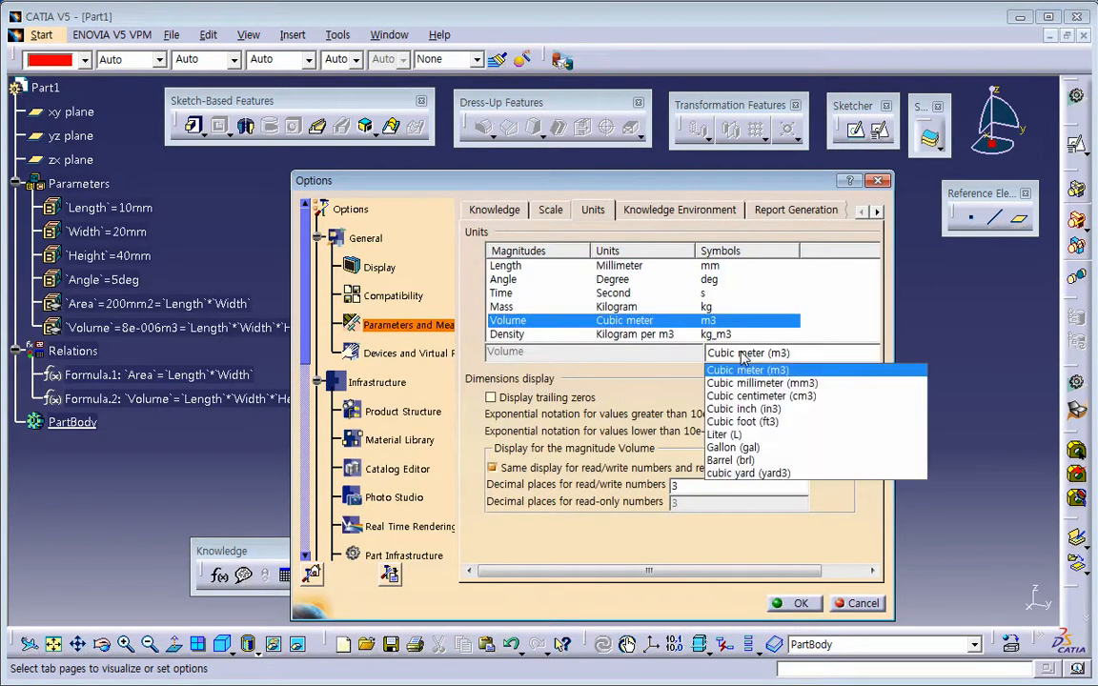
left_click(757, 384)
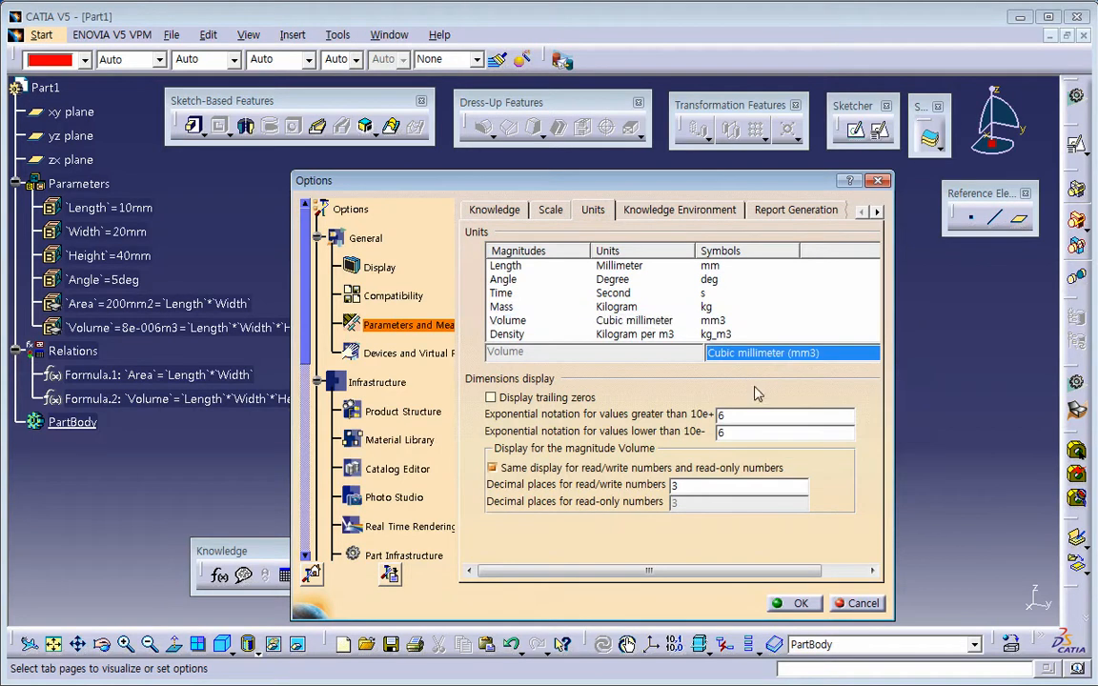
Check the unit assigned to the Area magnitude and apply the unit options.
left_click(592, 322)
scroll(588, 329, "down", 2)
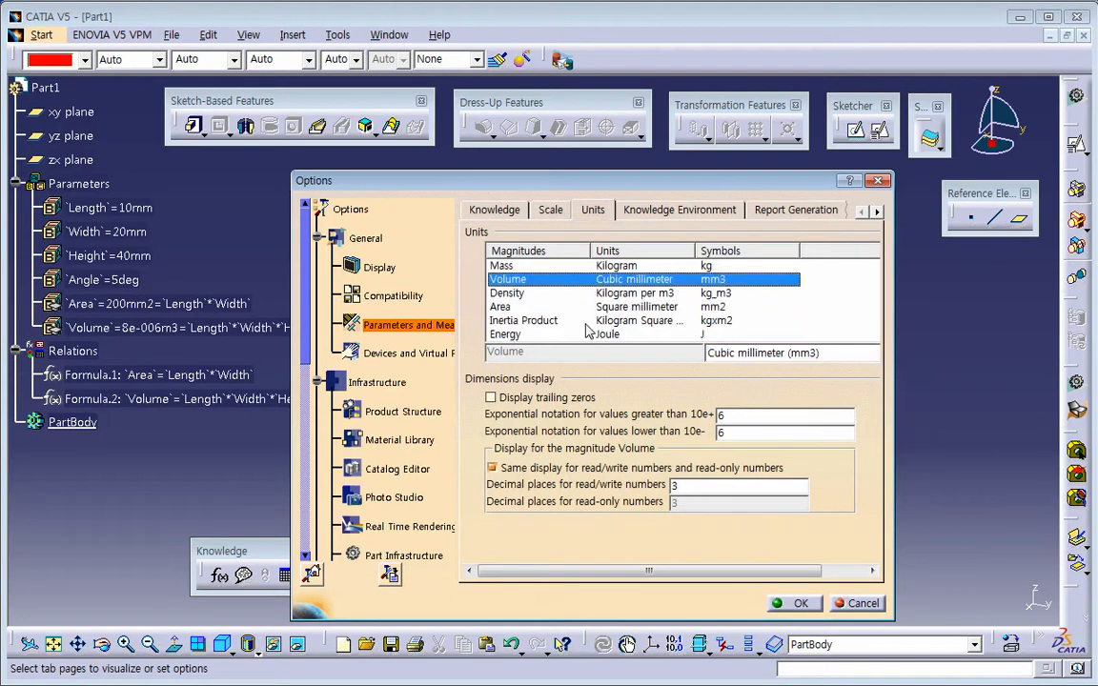
left_click(711, 267)
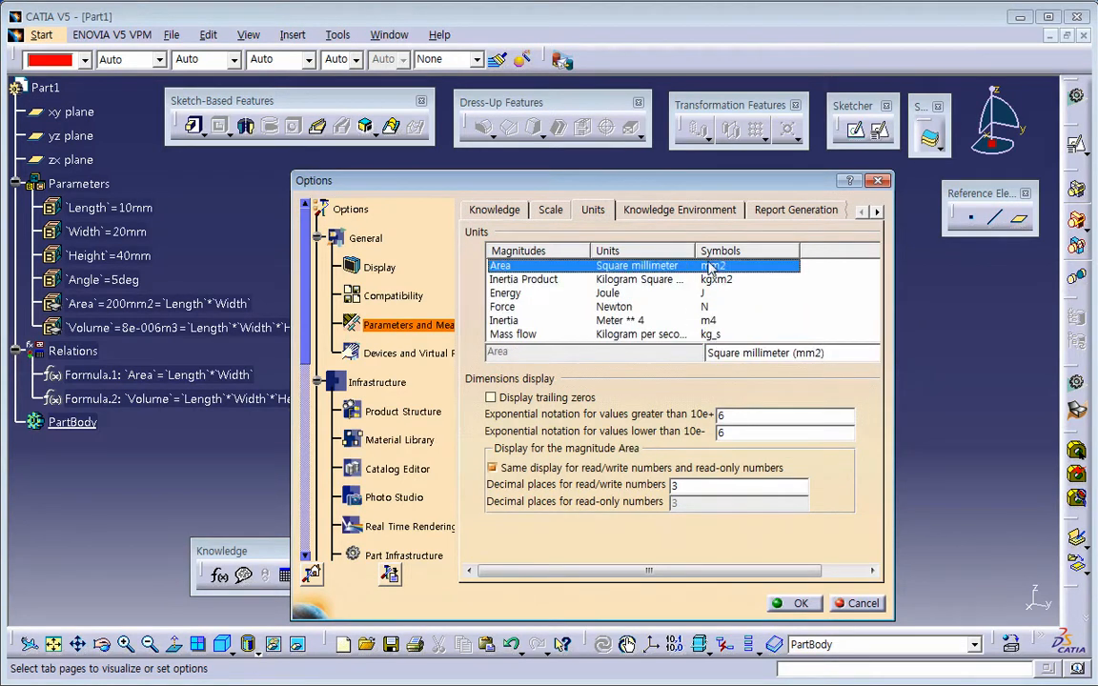
key("Return")
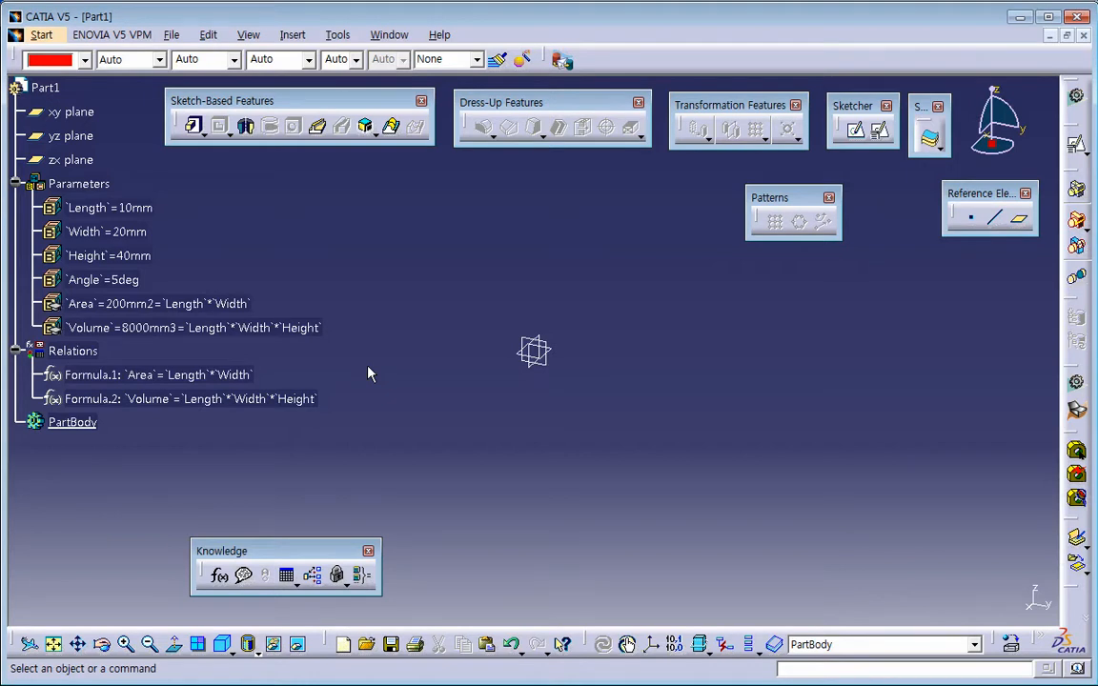
Create a new document of type Product.
left_click(172, 34)
left_click(186, 52)
left_click(688, 353)
scroll(688, 354, "down", 4)
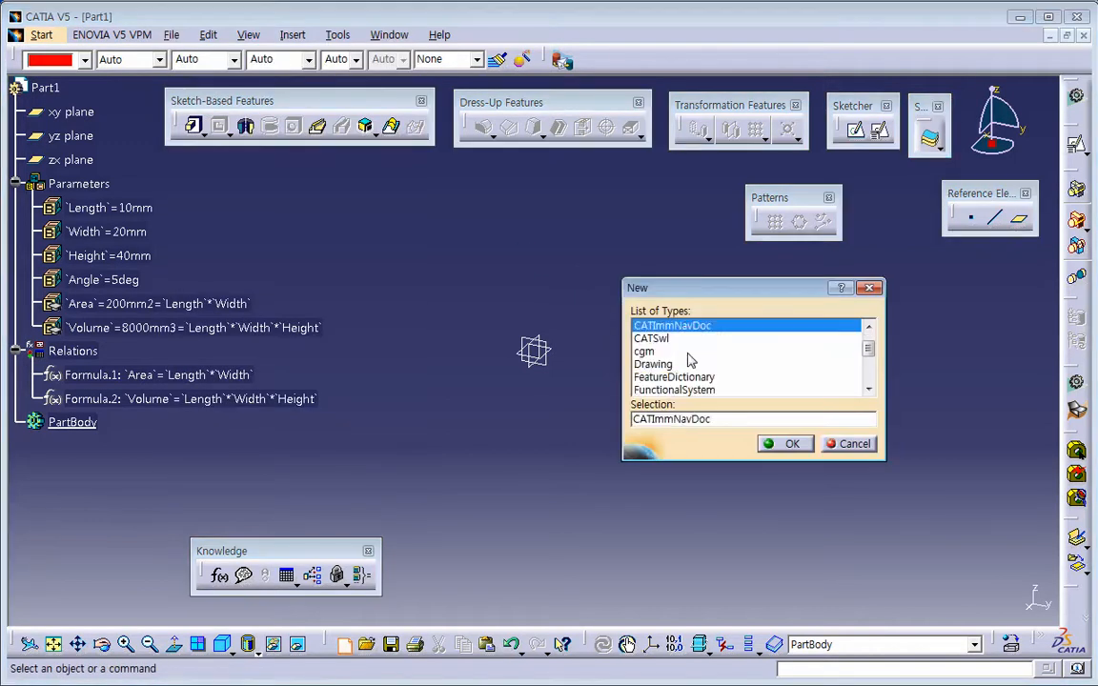
left_click(661, 366)
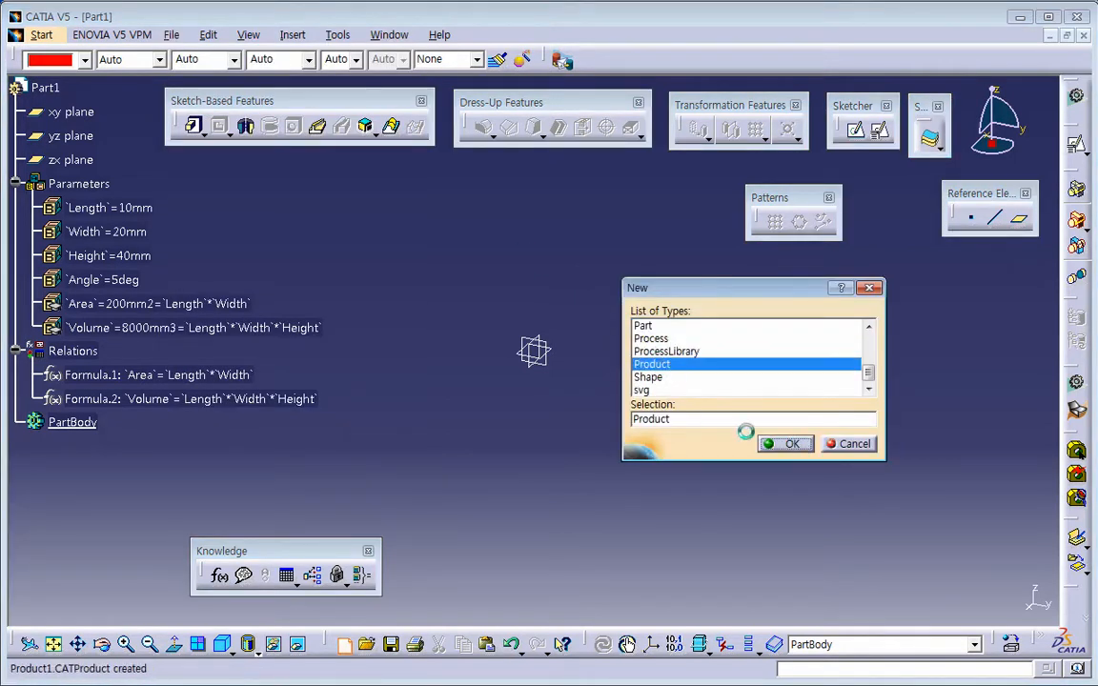
left_click(785, 444)
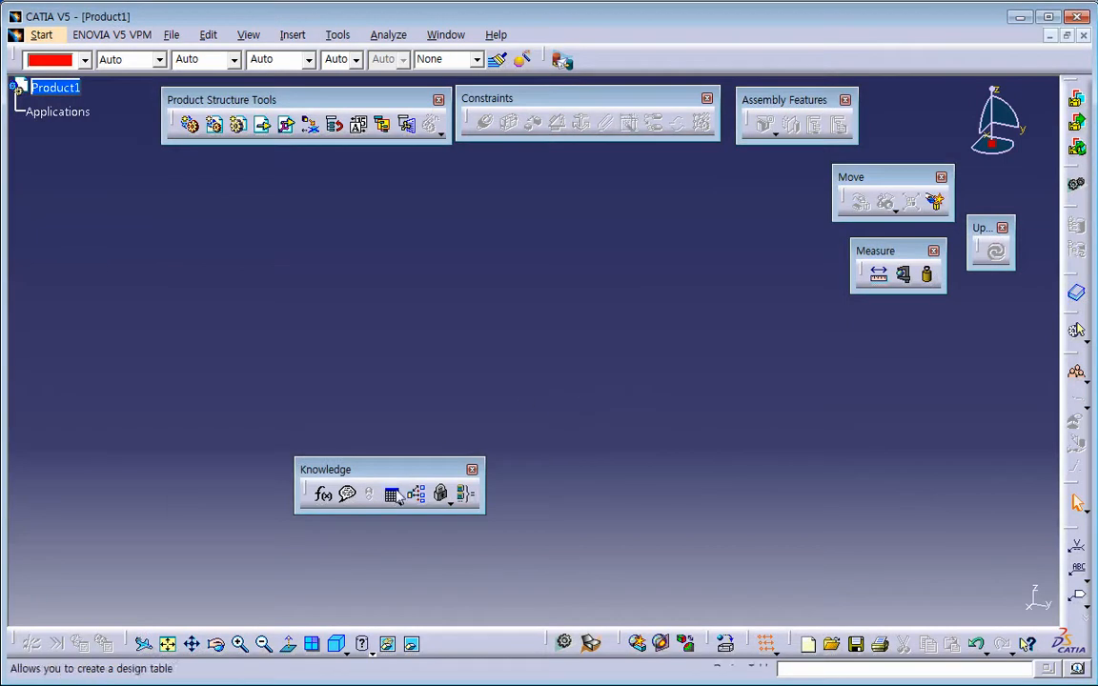
Import the parameters from the Test text file into Product1 through the Formula command, and accept the import result.
left_click(324, 495)
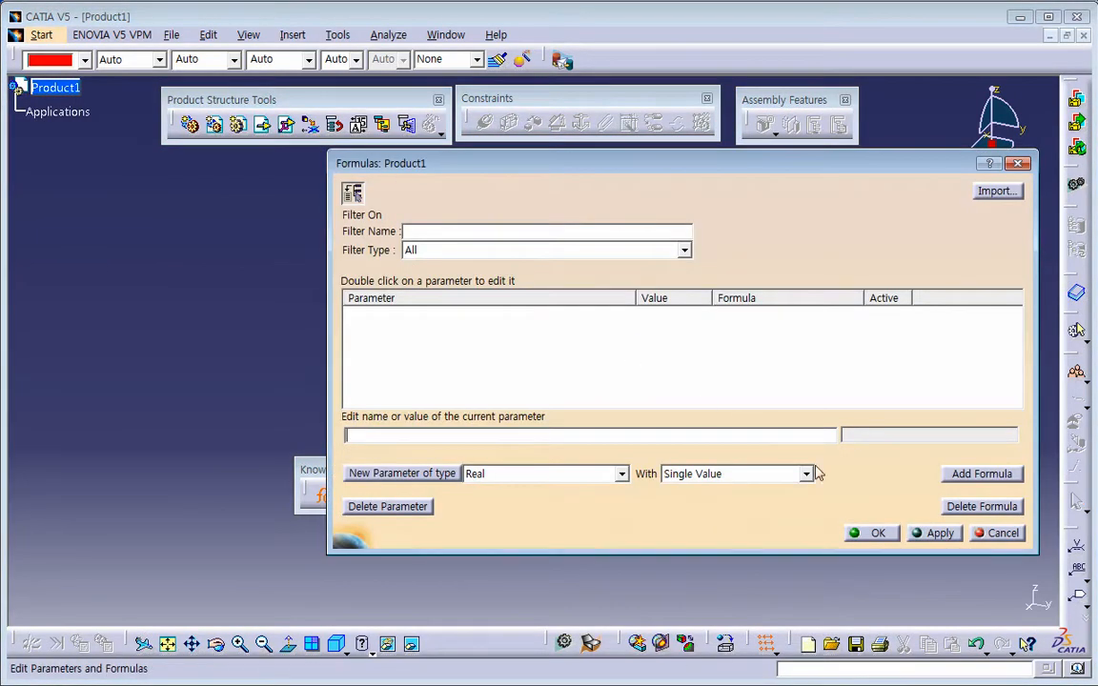
left_click(1001, 533)
left_click(325, 495)
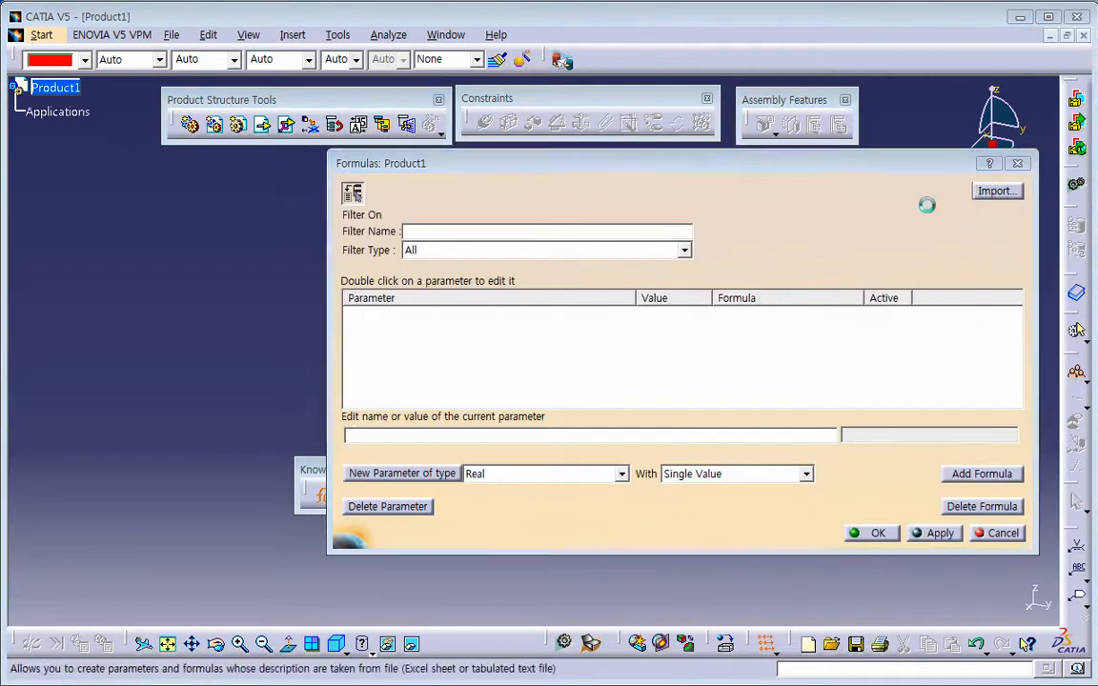
left_click(993, 193)
left_click(615, 481)
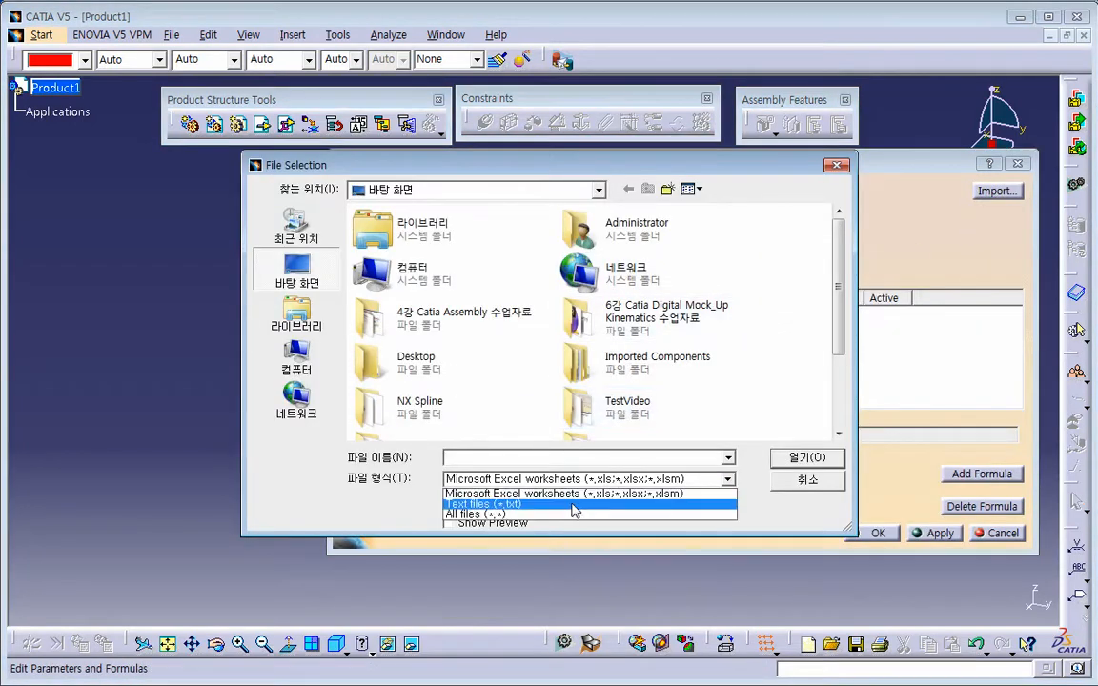
left_click(579, 497)
scroll(842, 336, "down", 3)
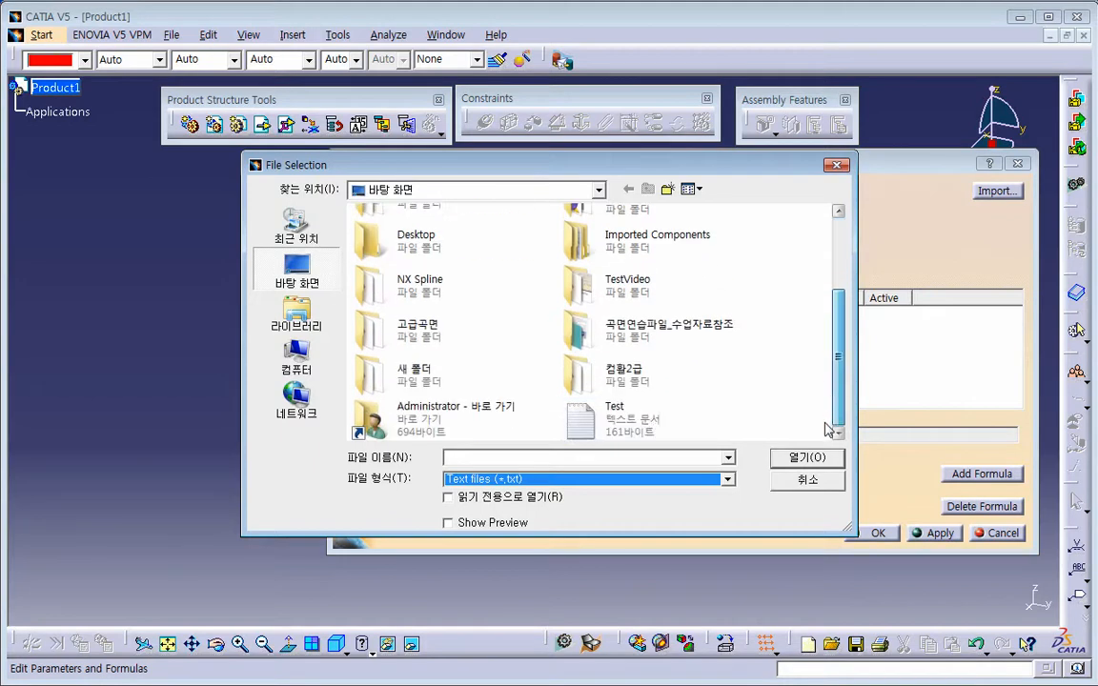
left_click(624, 415)
left_click(791, 462)
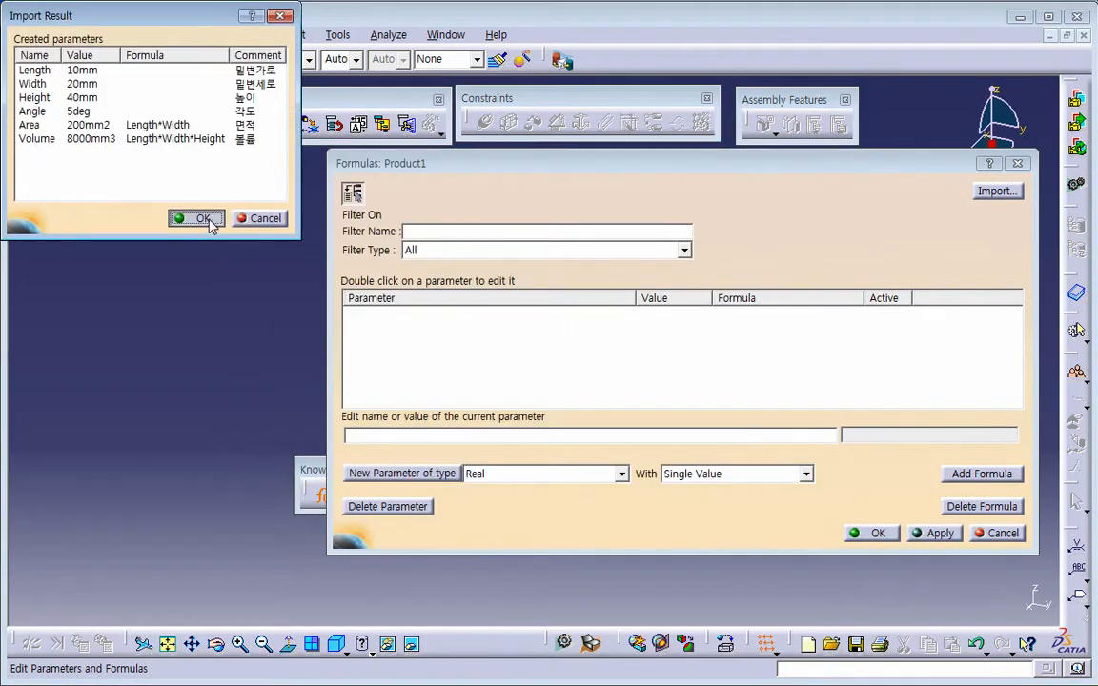
left_click(203, 218)
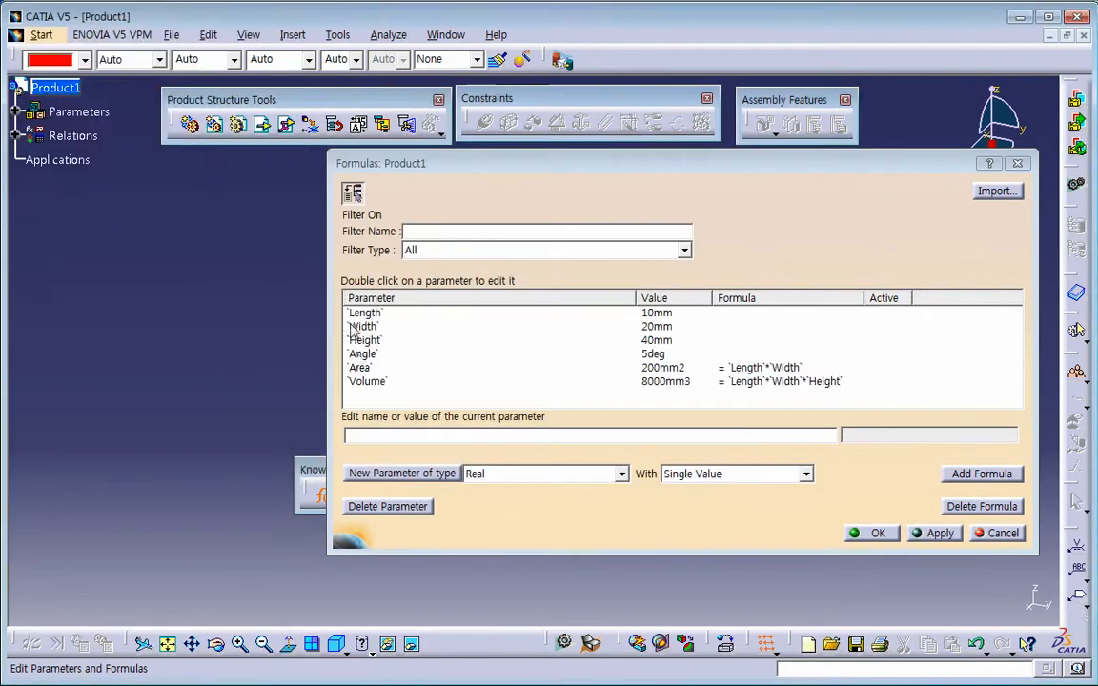
left_click(871, 536)
Expand the Relations and Parameters branches of the product tree to examine the imported parameters and formulas.
left_click(19, 135)
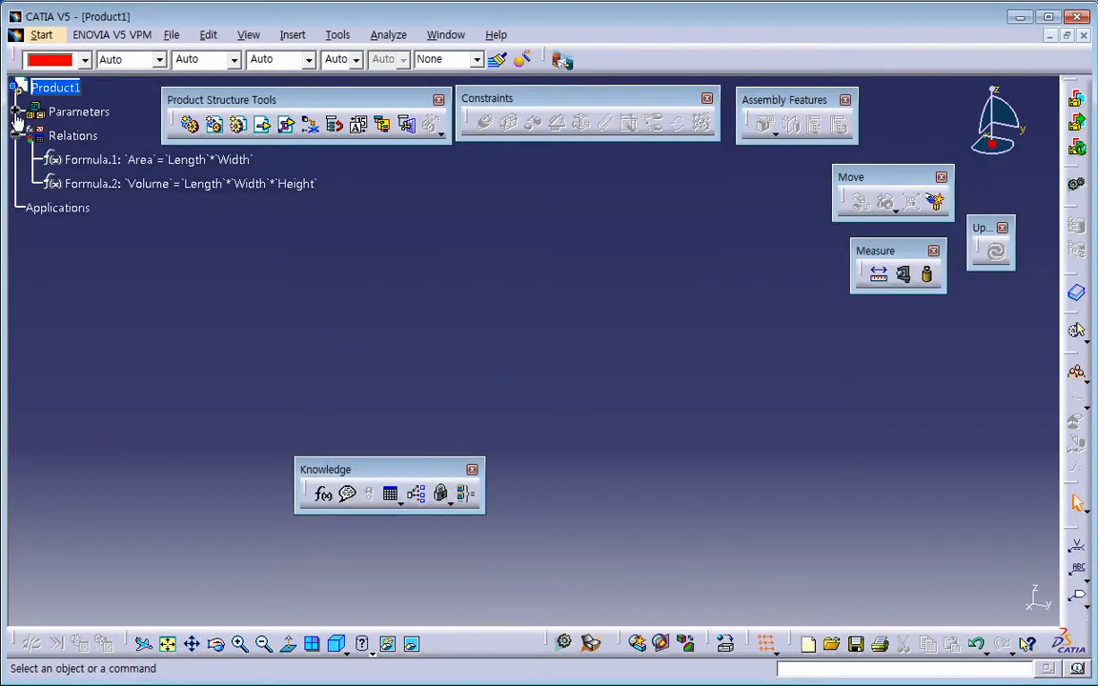
left_click(16, 112)
scroll(412, 302, "up", 1)
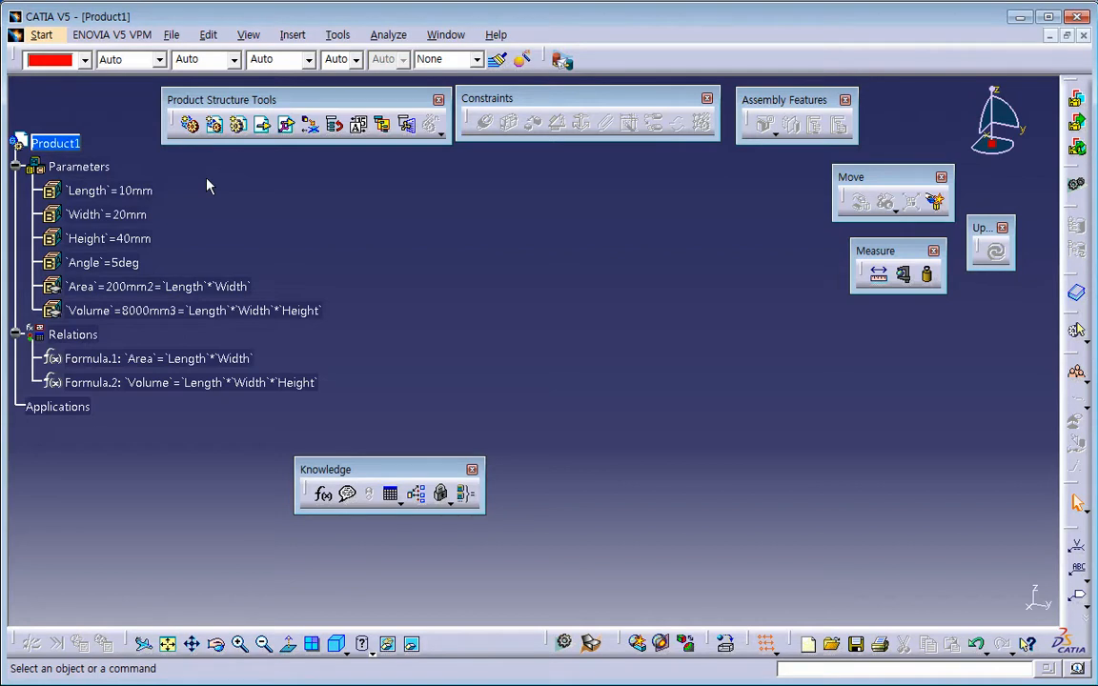
Switch to the PowerPoint lecture notes, follow the Parameter Import link to its folder and open the 표준평기어계산식 Excel workbook.
key("alt+Tab")
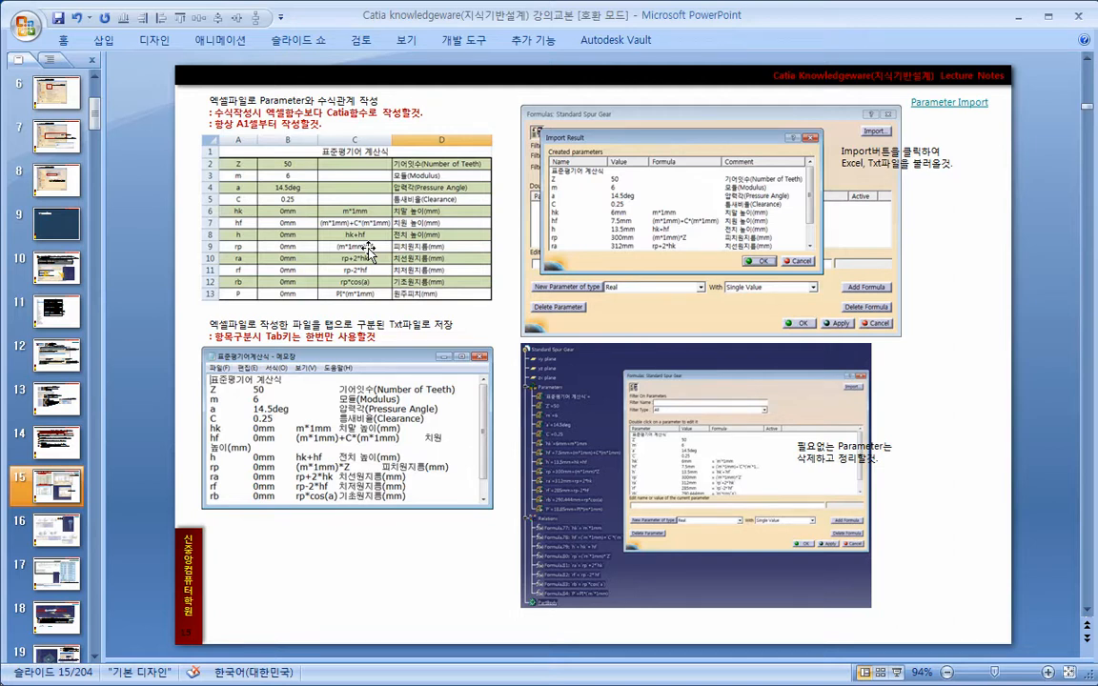
right_click(951, 104)
left_click(858, 318)
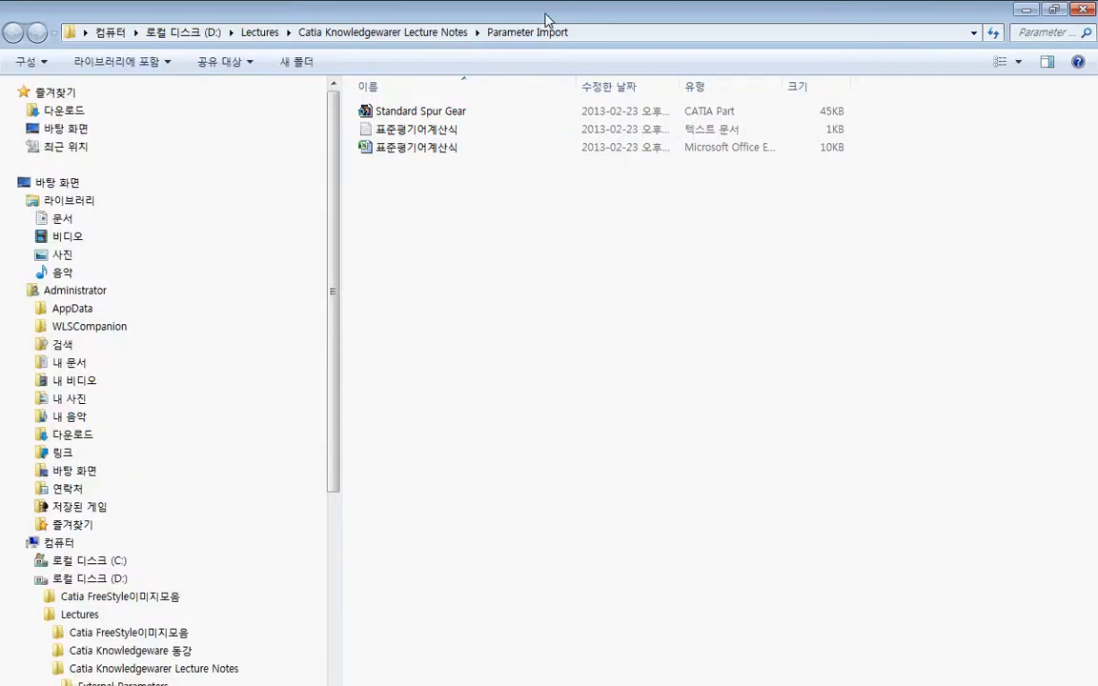
double_click(486, 15)
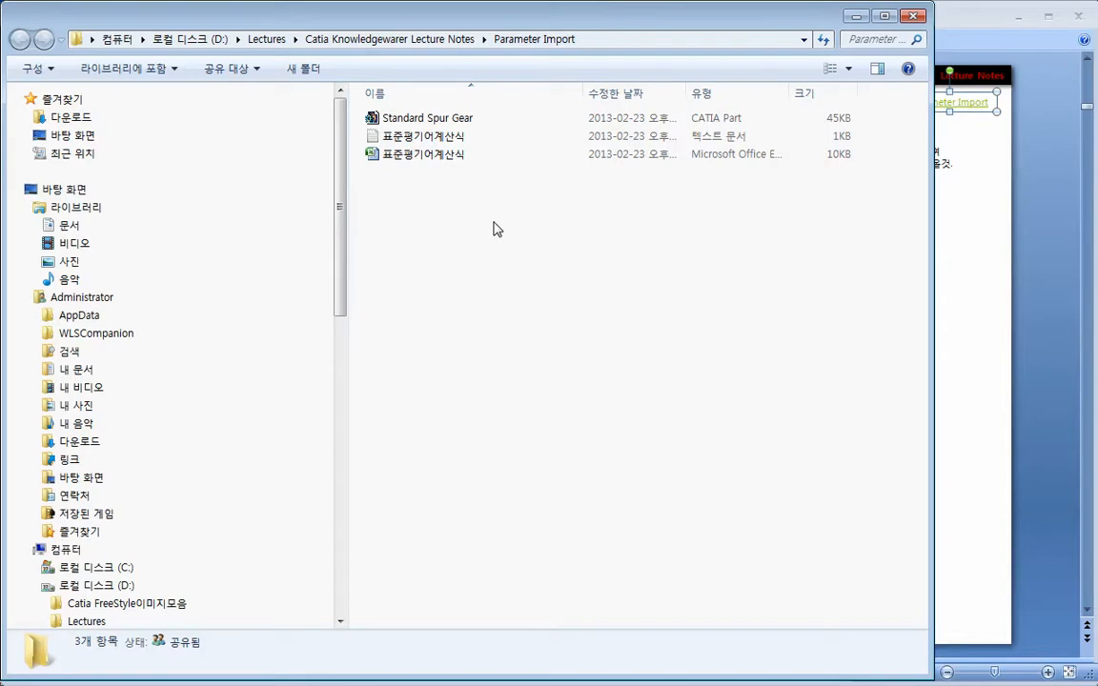
left_click(456, 157)
double_click(456, 158)
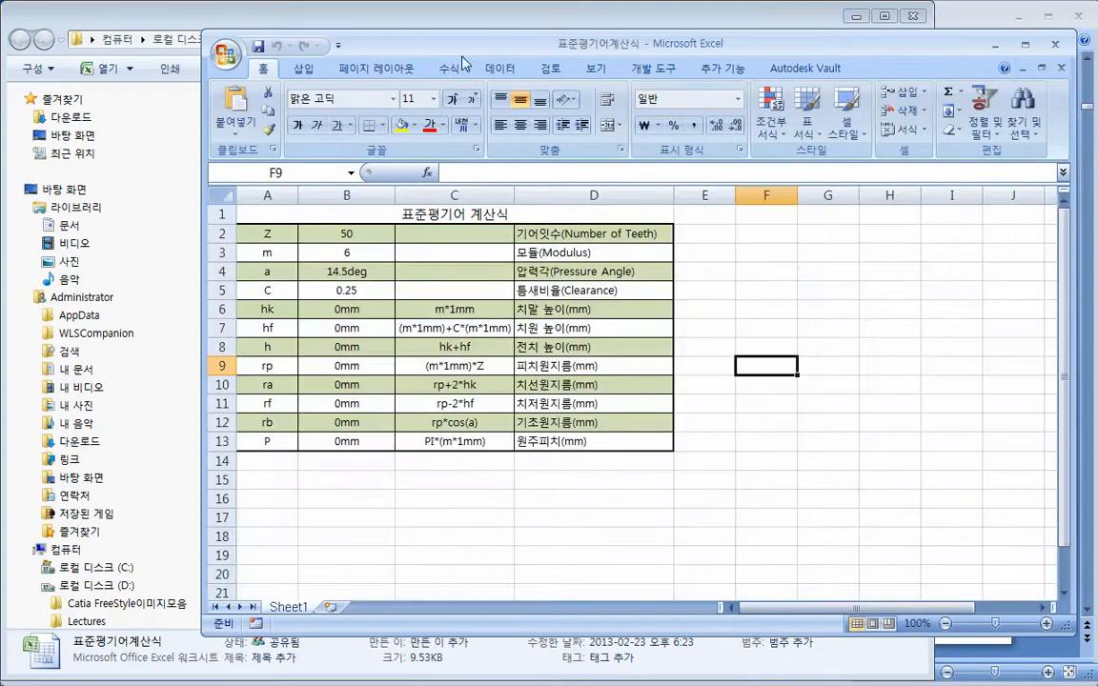
Close the folder window, reopen the Parameter Import link from the lecture notes and open the Standard Spur Gear part in CATIA.
left_click(163, 136)
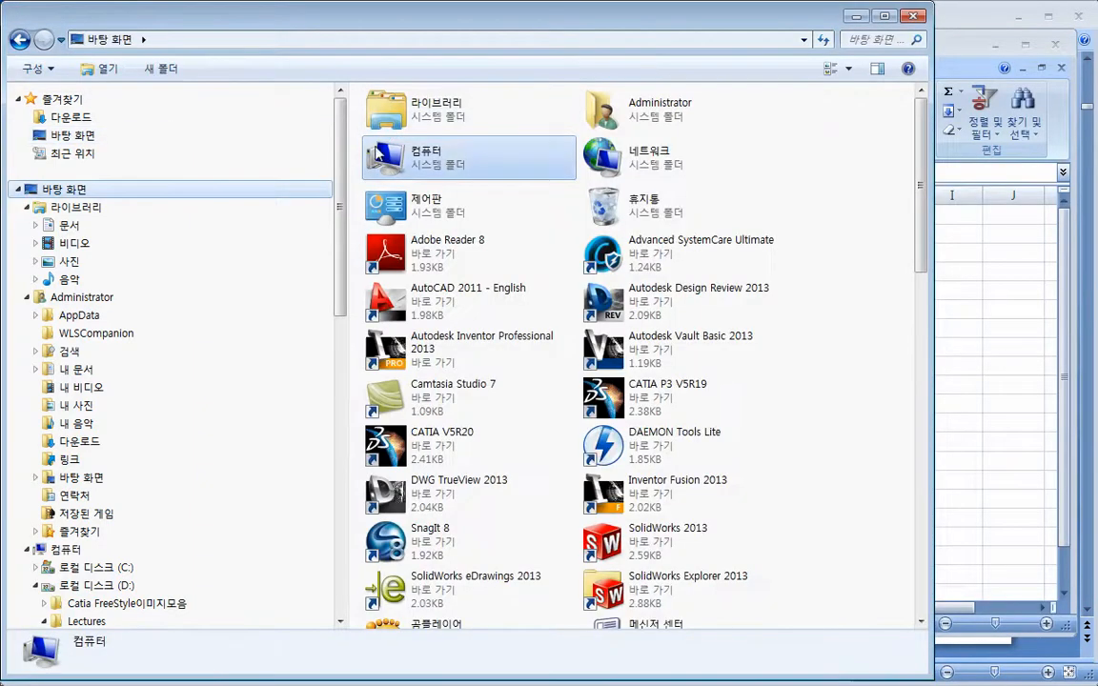
left_click(906, 20)
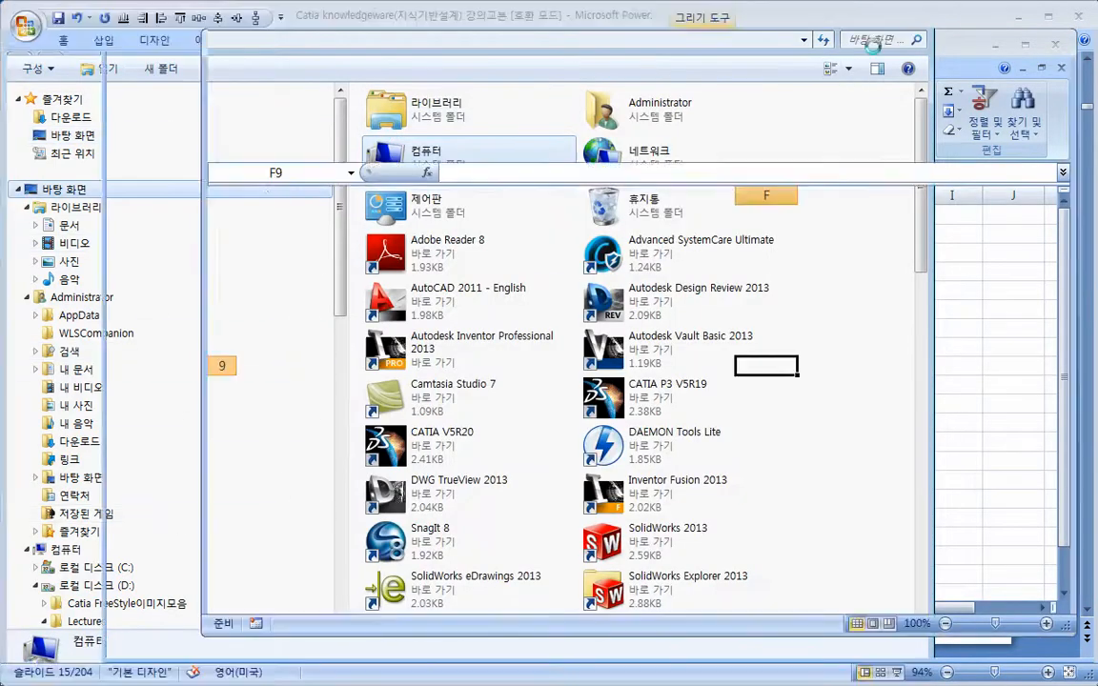
key("alt+Tab")
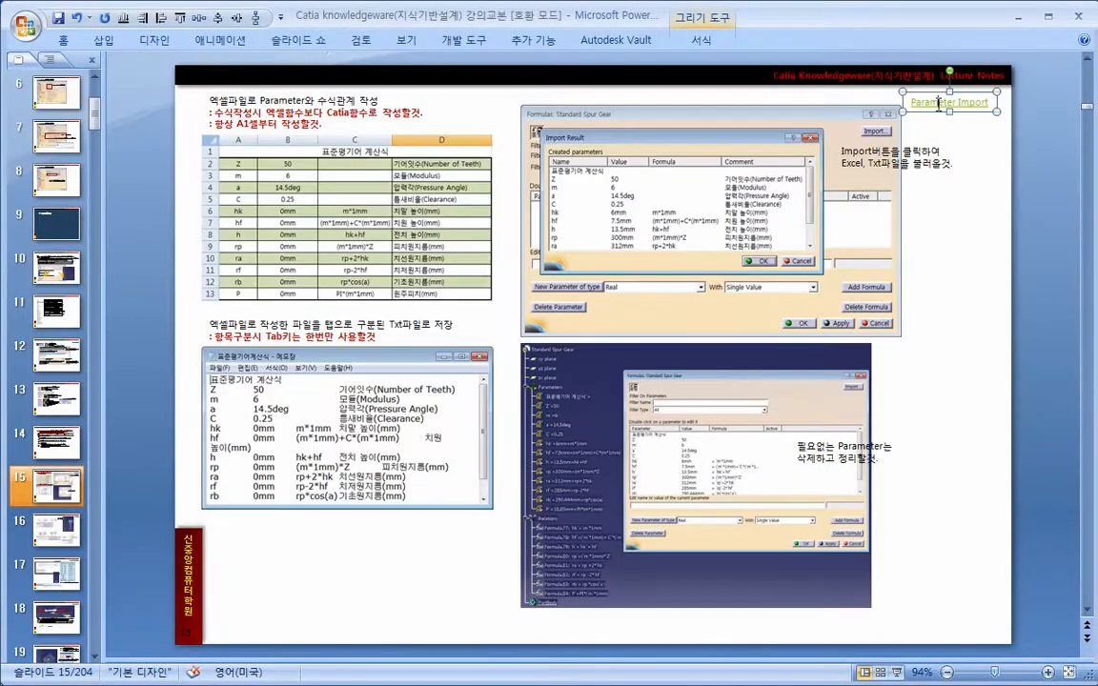
right_click(939, 105)
left_click(896, 294)
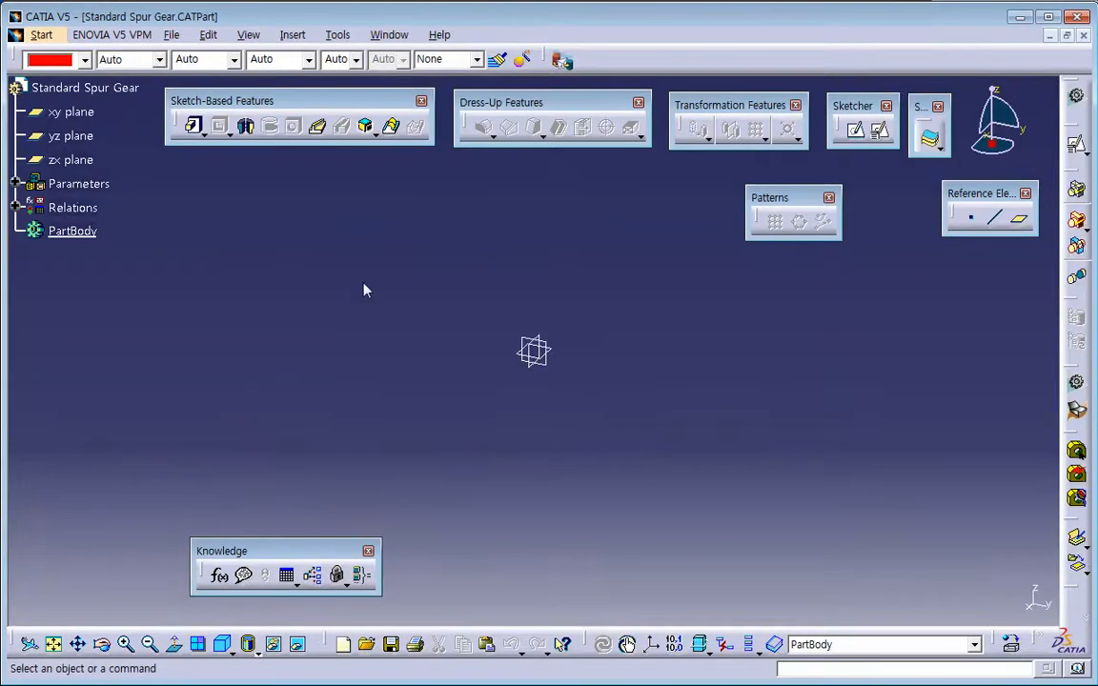
Expand the Parameters and Relations branches of the Standard Spur Gear part to examine its gear parameters.
left_click(15, 183)
left_click(15, 495)
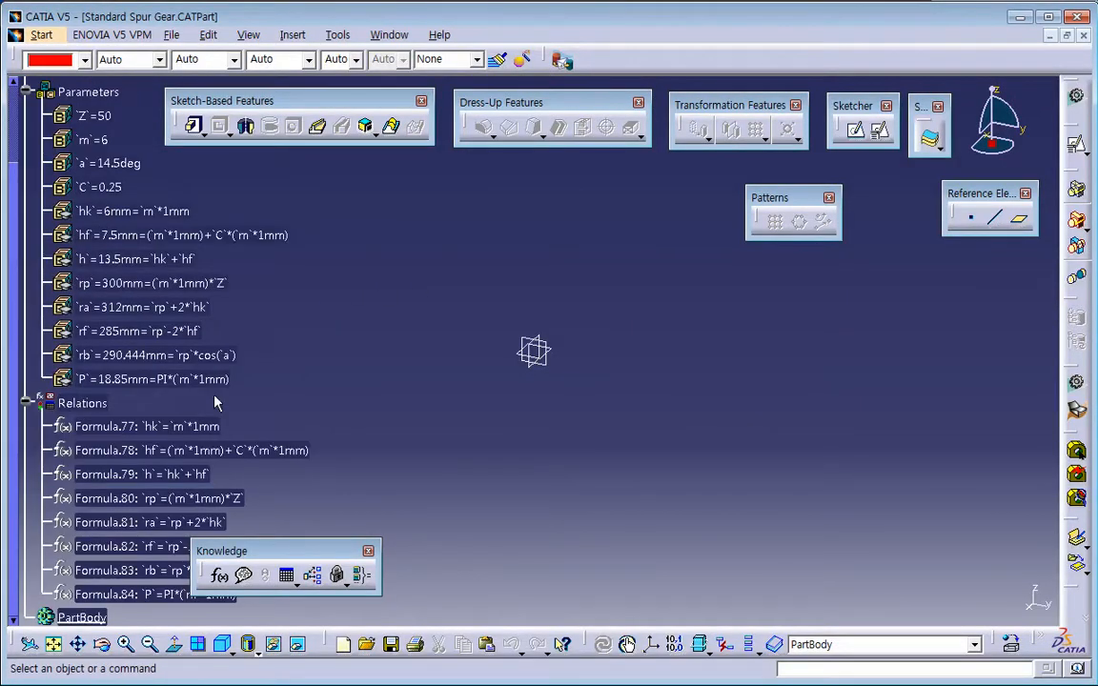
scroll(295, 371, "up", 3)
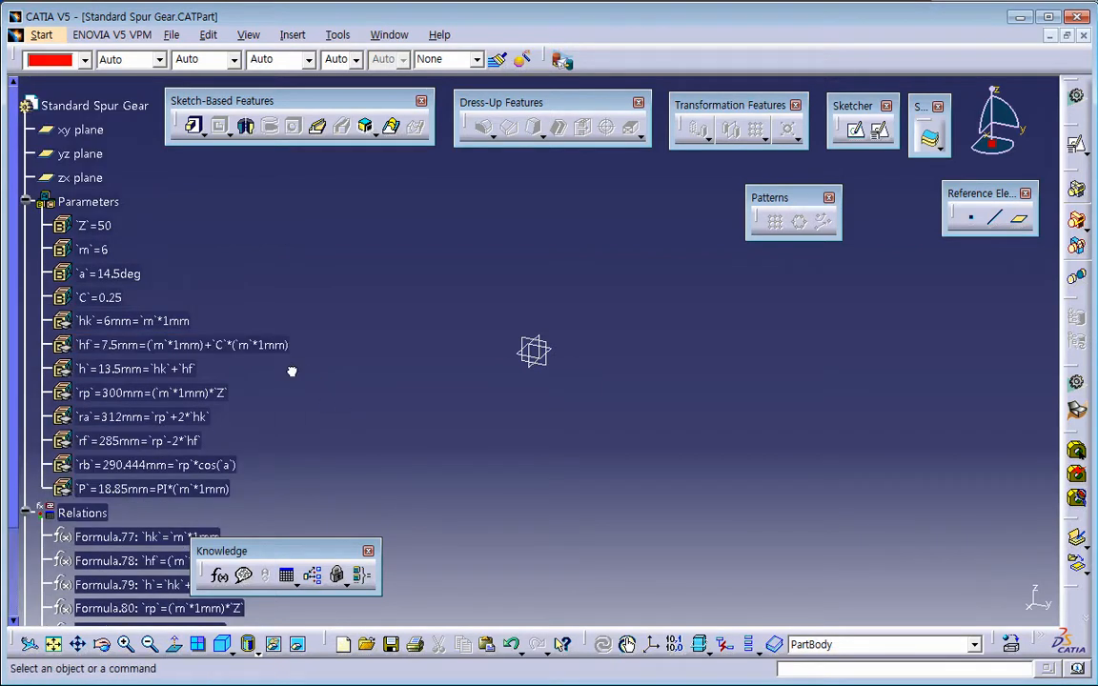
Switch to the 표준평기어계산식 workbook in Excel and examine the values of Z, m and a in column B.
key("alt+Tab")
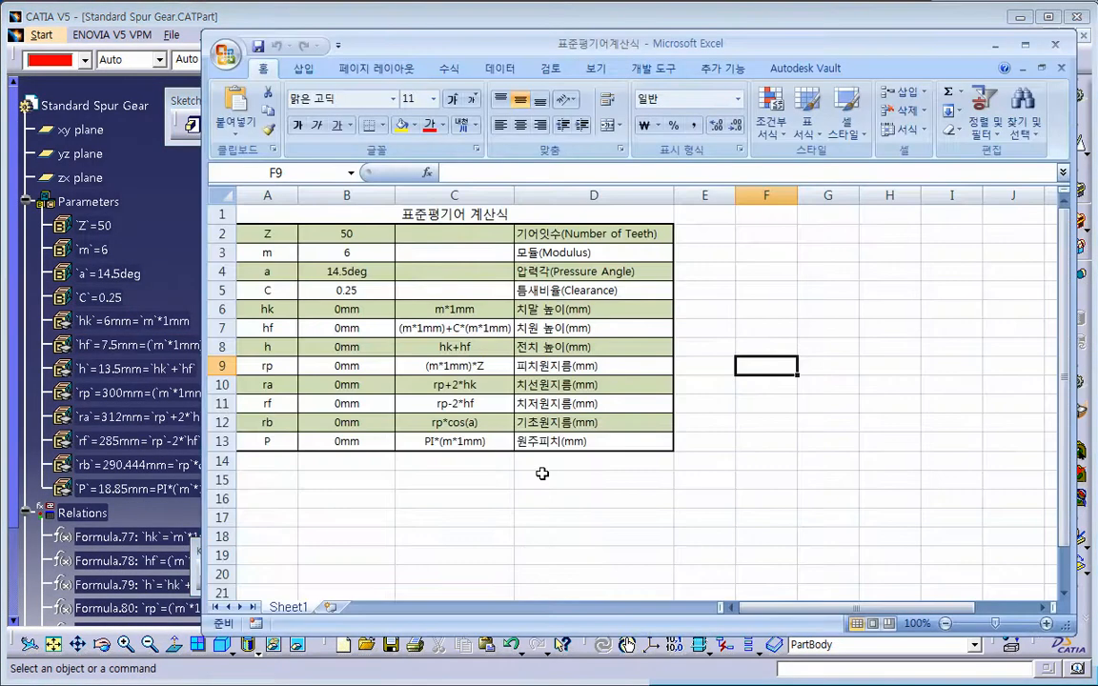
left_click(349, 233)
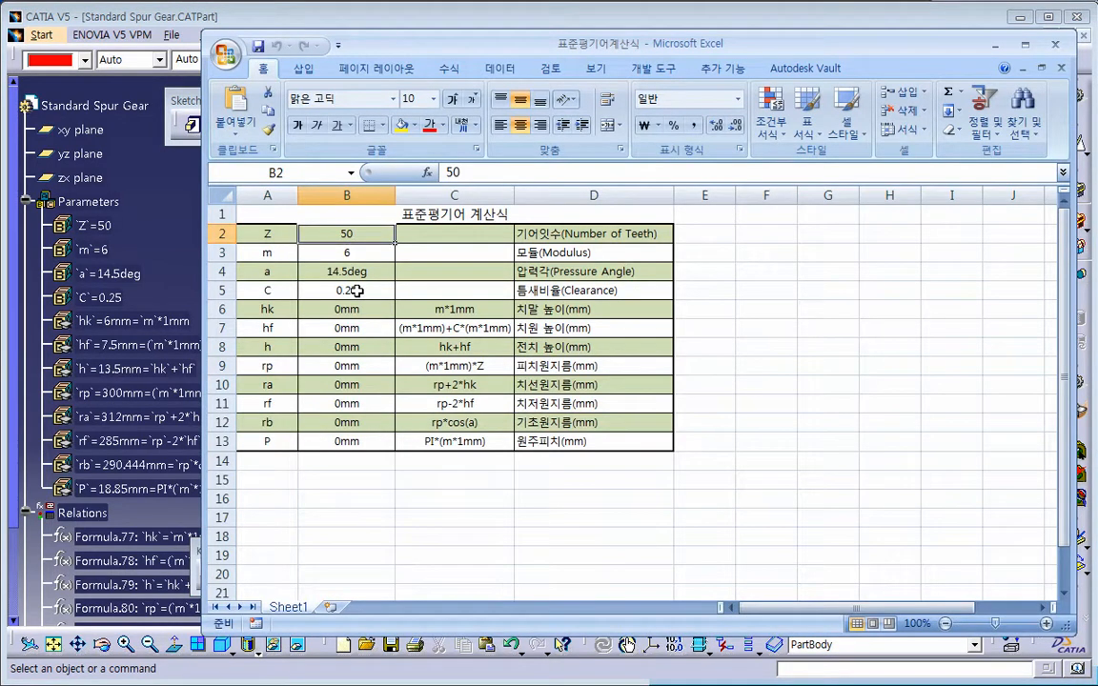
left_click(351, 252)
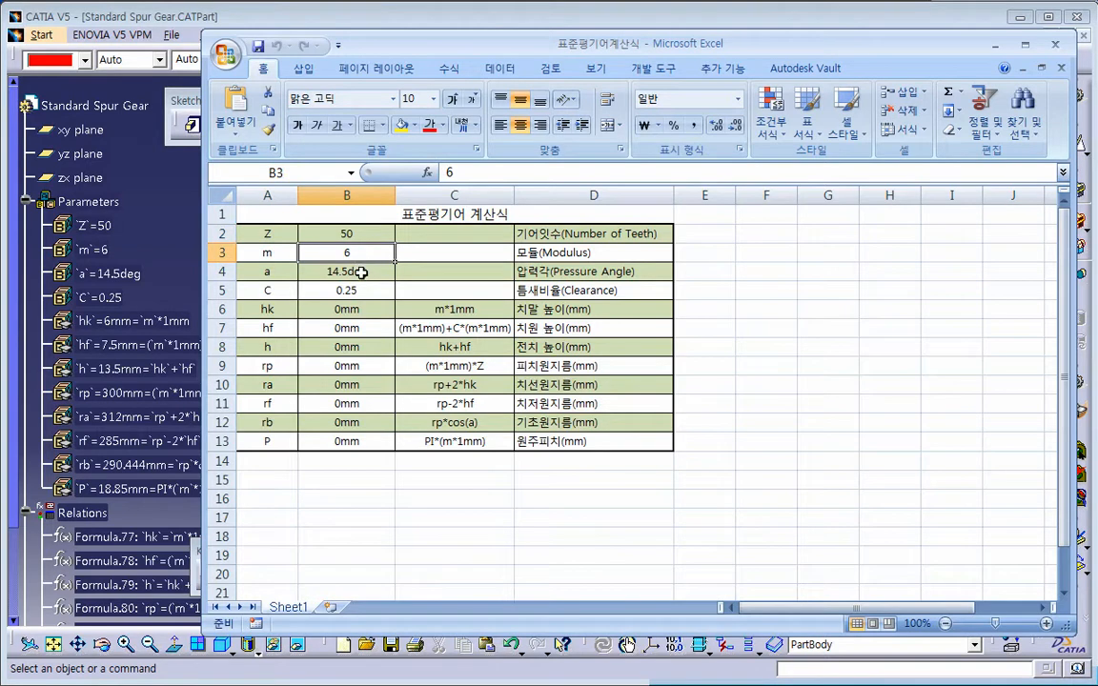
left_click(353, 235)
left_click(350, 251)
left_click(353, 230)
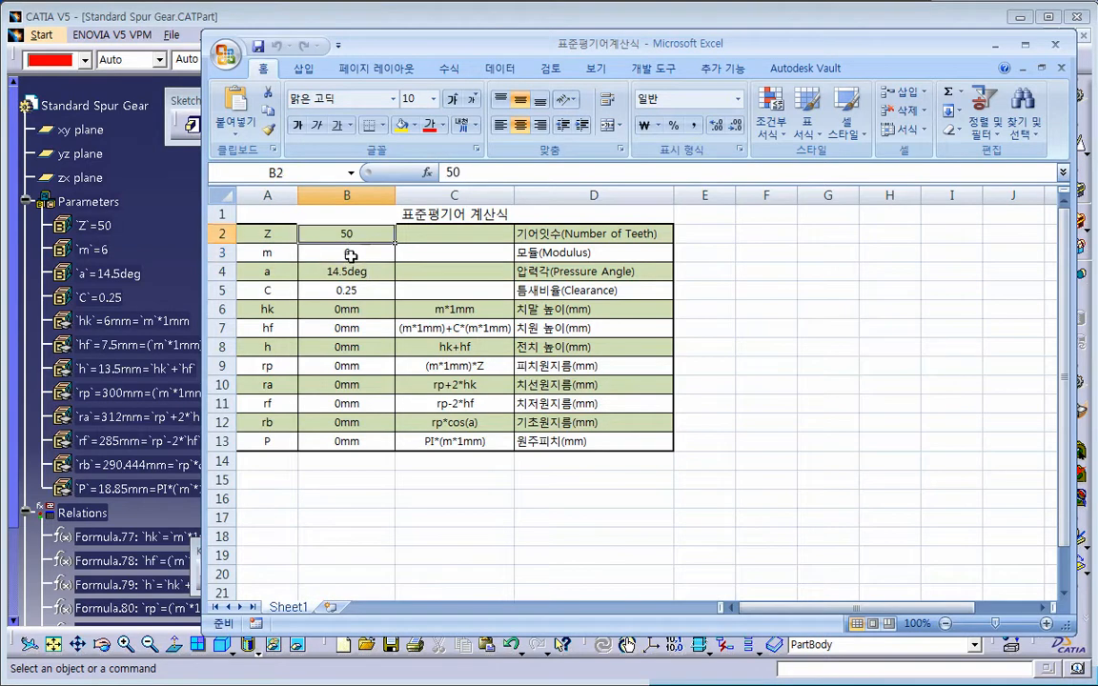
left_click(350, 254)
left_click(355, 271)
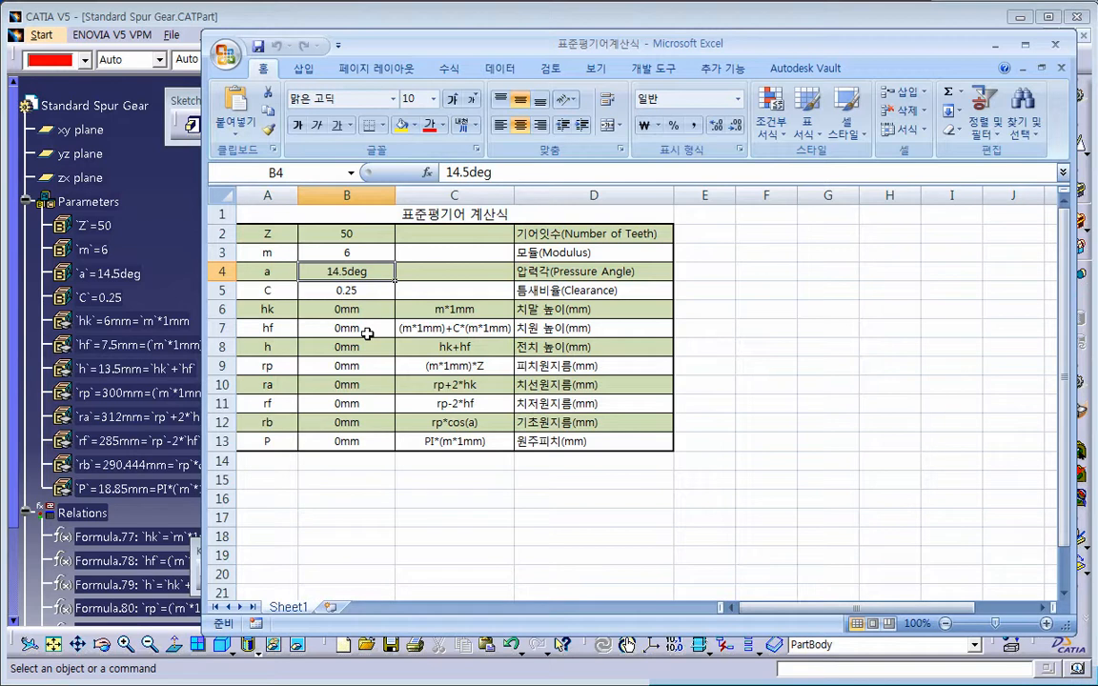
Examine the hk row's initial value and its formula based on m, and compare them with the parameters in the CATIA tree.
left_click(464, 309)
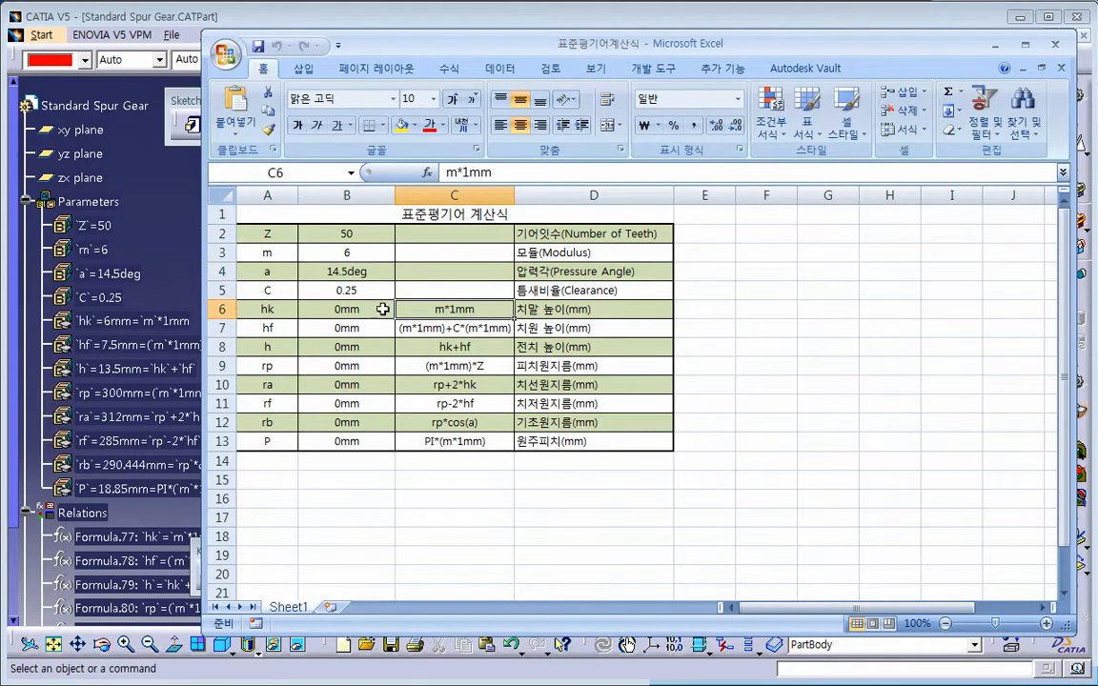
left_click(347, 251)
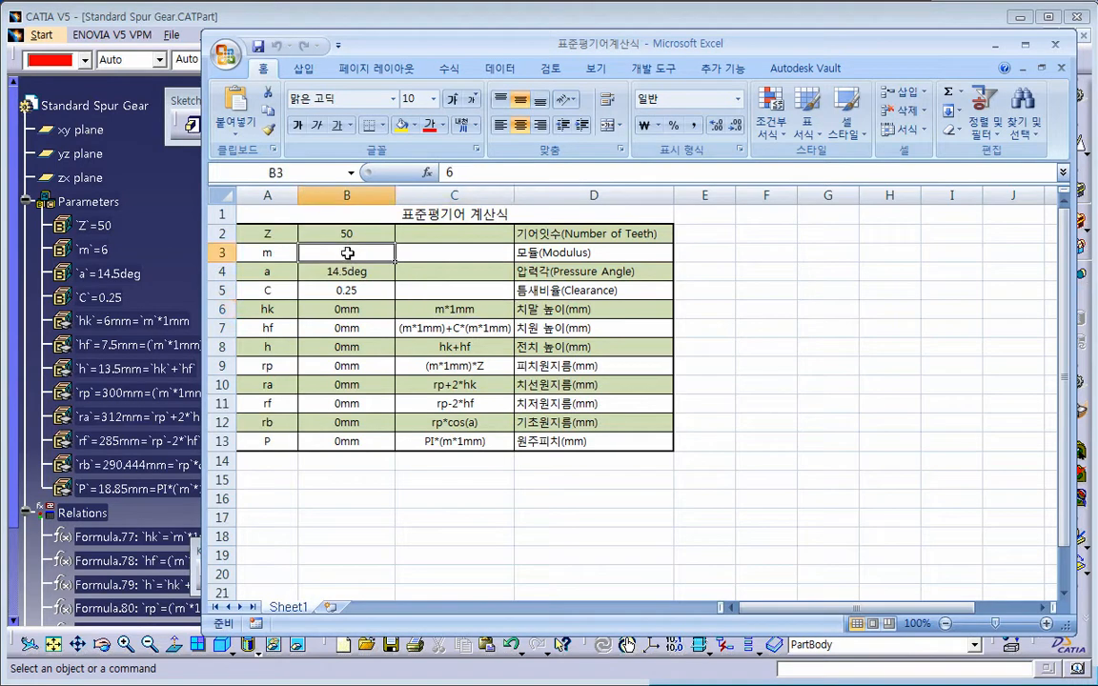
left_click(342, 309)
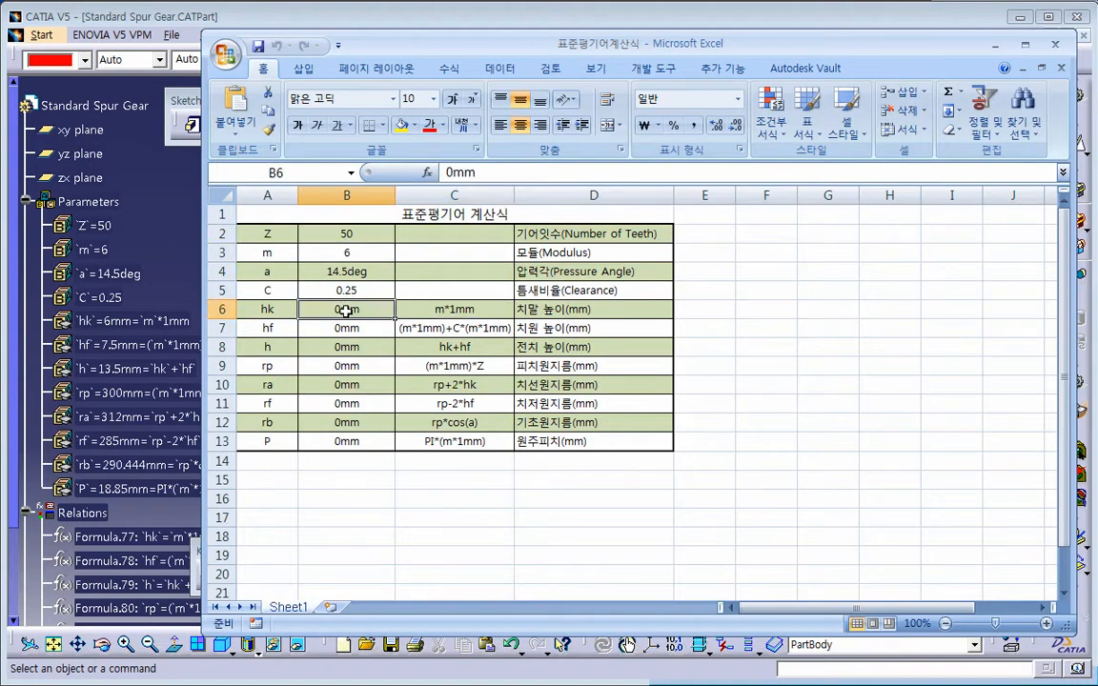
left_click(414, 310)
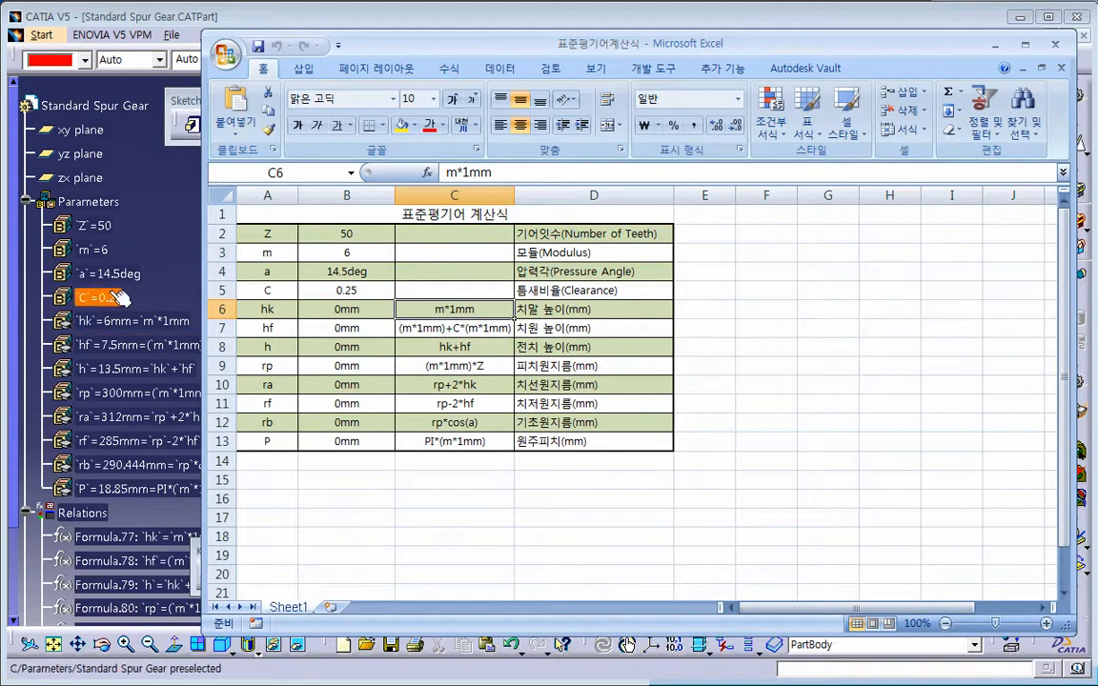
mouse_move(192, 447)
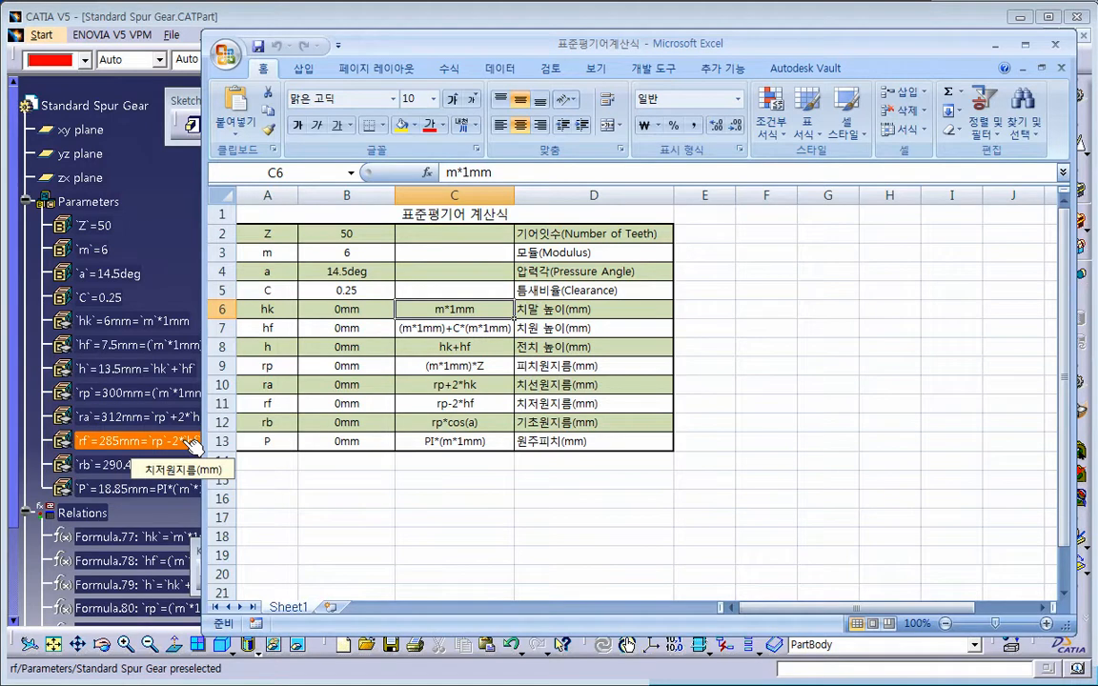
Examine the column C formulas from hk down to rb in the spur gear table.
left_click(449, 326)
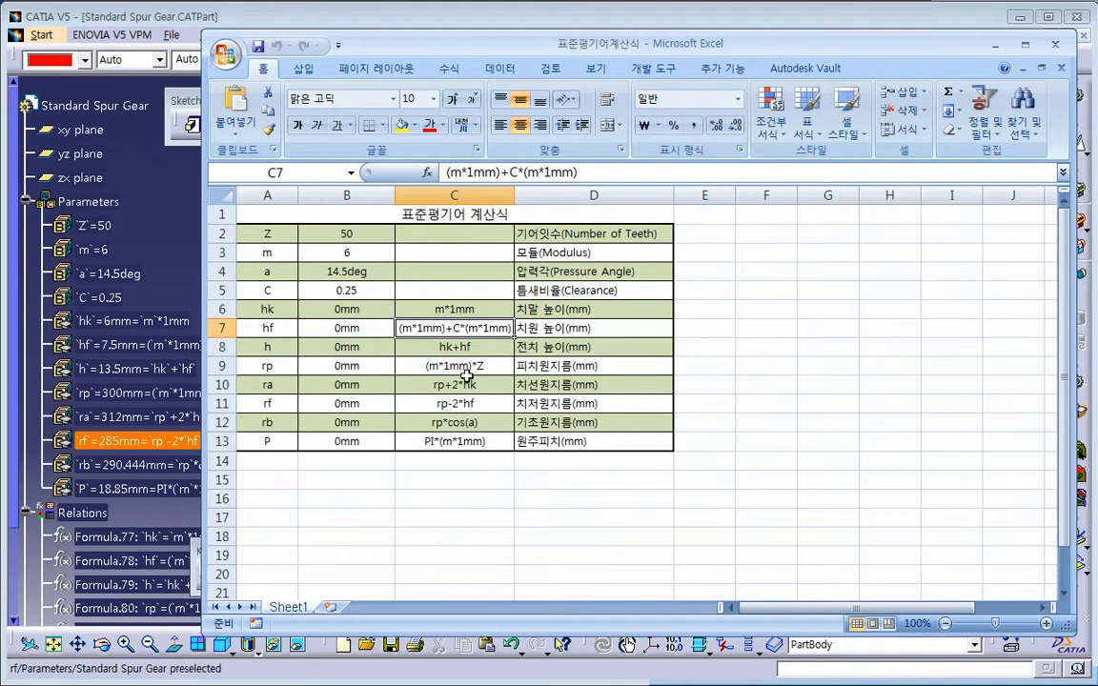
left_click(456, 347)
left_click(450, 310)
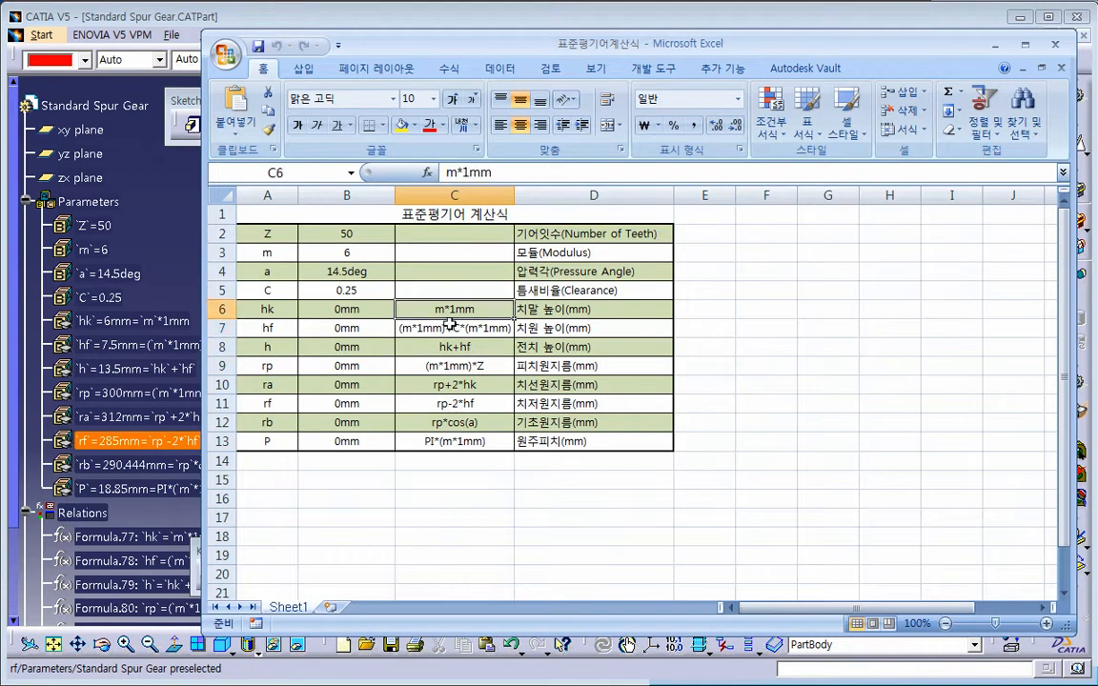
left_click(452, 328)
left_click(460, 349)
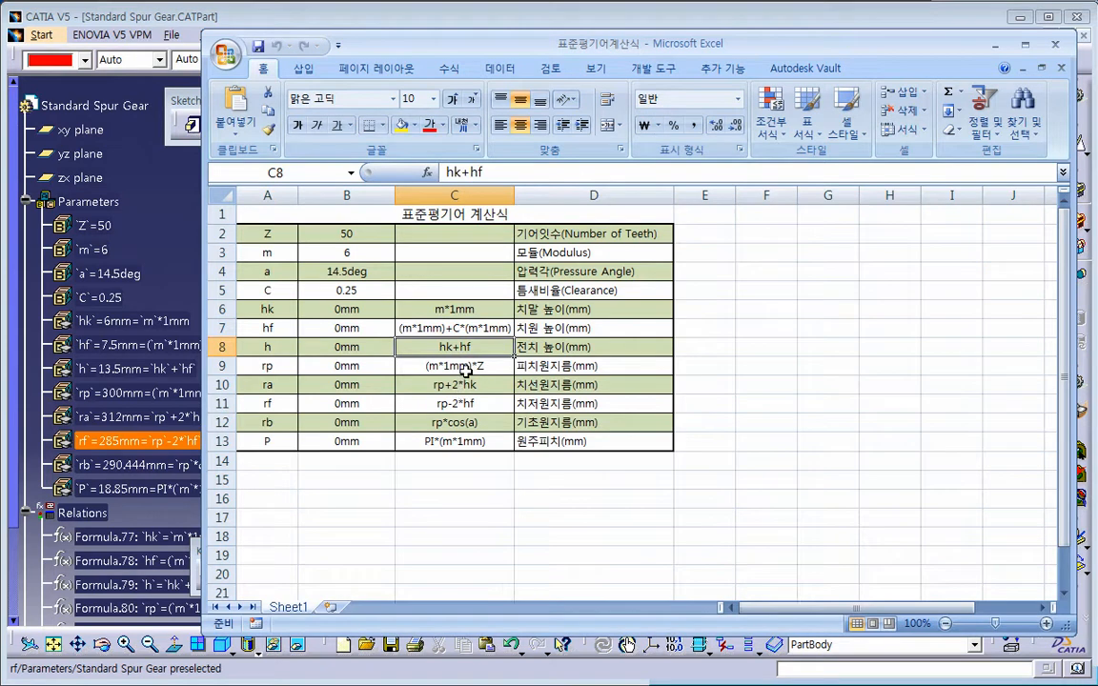
left_click(434, 368)
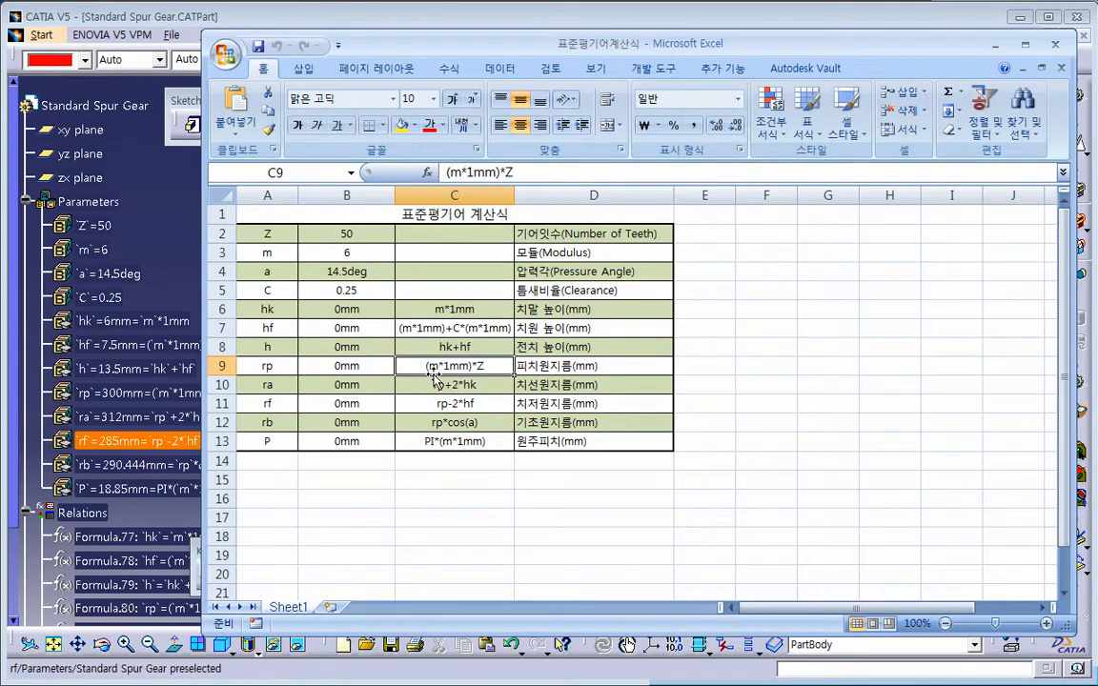
left_click(456, 384)
left_click(430, 404)
left_click(434, 422)
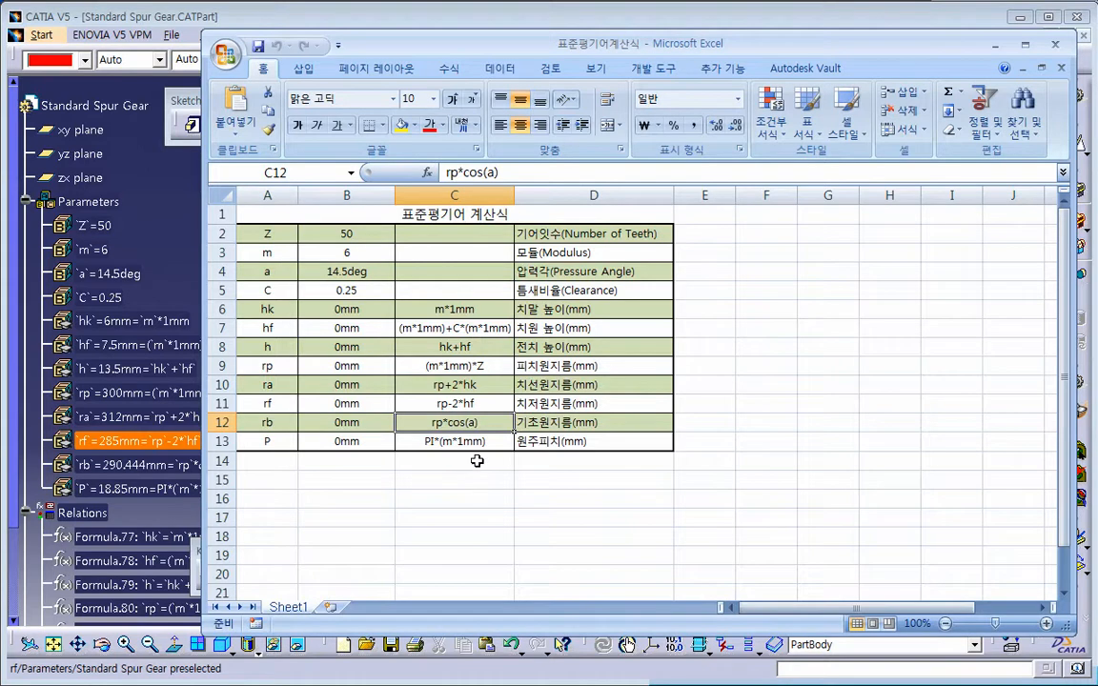
Enter the pressure angle 14.5 as a plain number in cell C15 below the spur gear table.
left_click(448, 480)
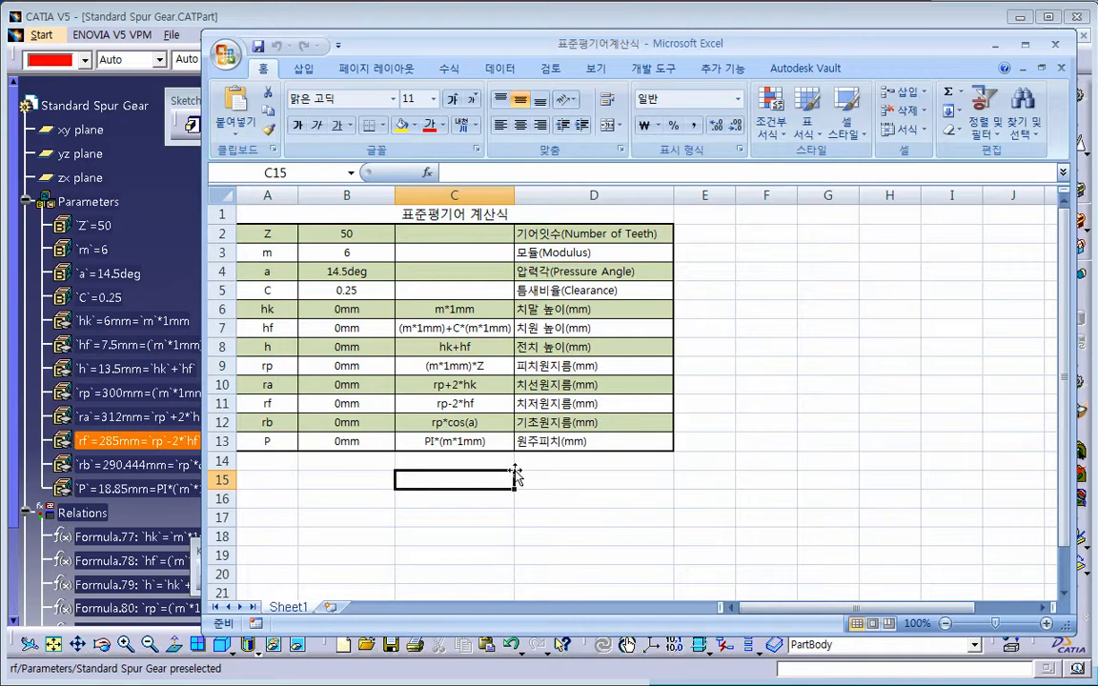
left_click(361, 269)
left_click(496, 484)
type("14.5")
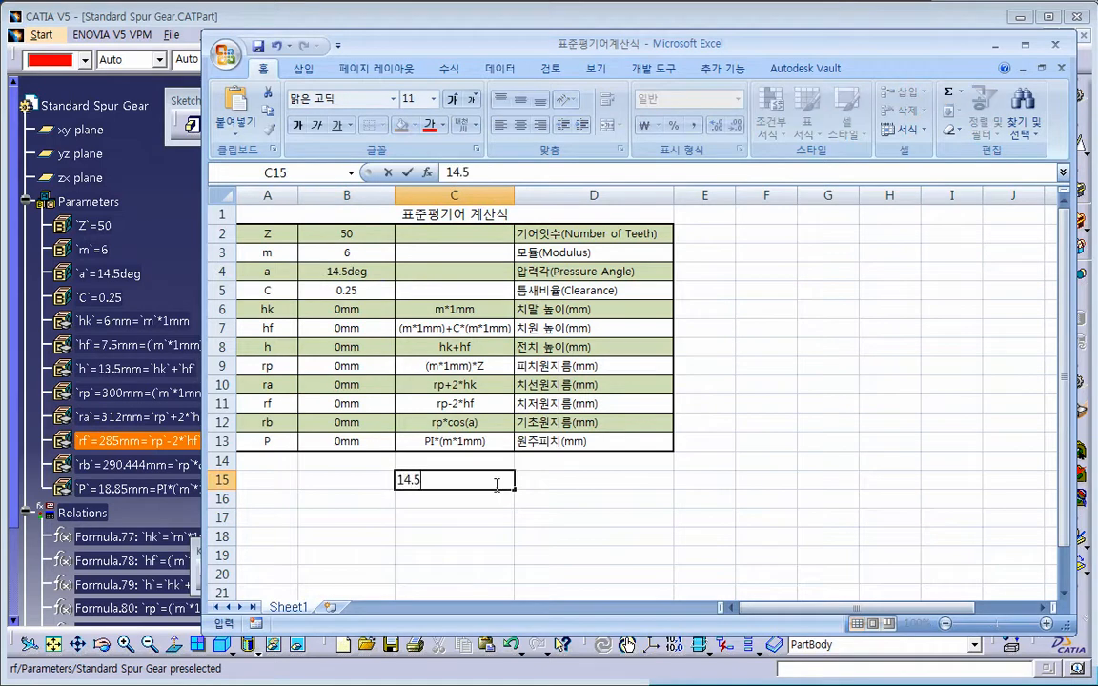
key("Return")
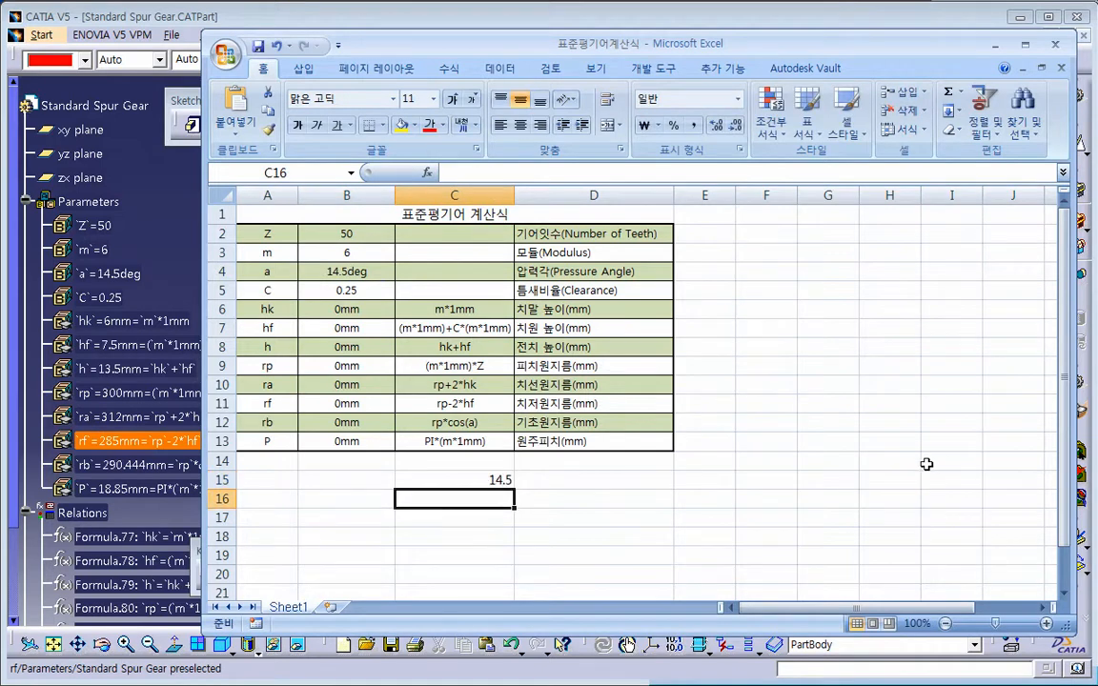
Convert the angle to radians in cell C16 with the formula =radians(C15).
type("=rank")
key("BackSpace")
key("BackSpace")
type("dians(C15")
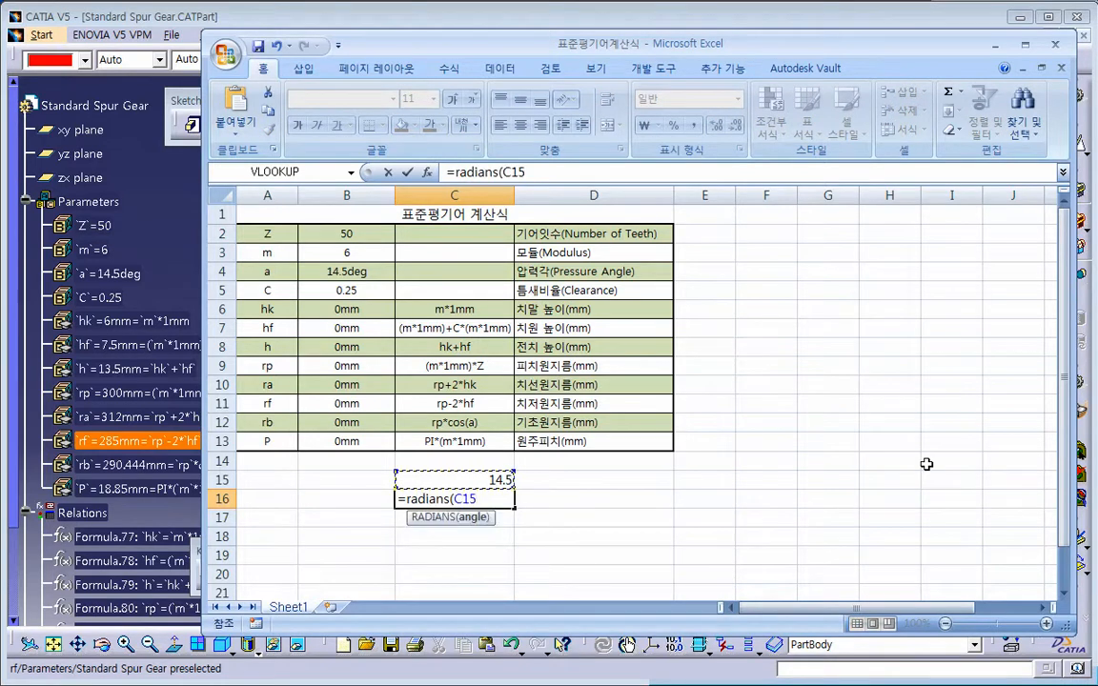
type(")")
key("Return")
Calculate the cosine of the radian angle in cell C17 with =cos(C16).
type("=")
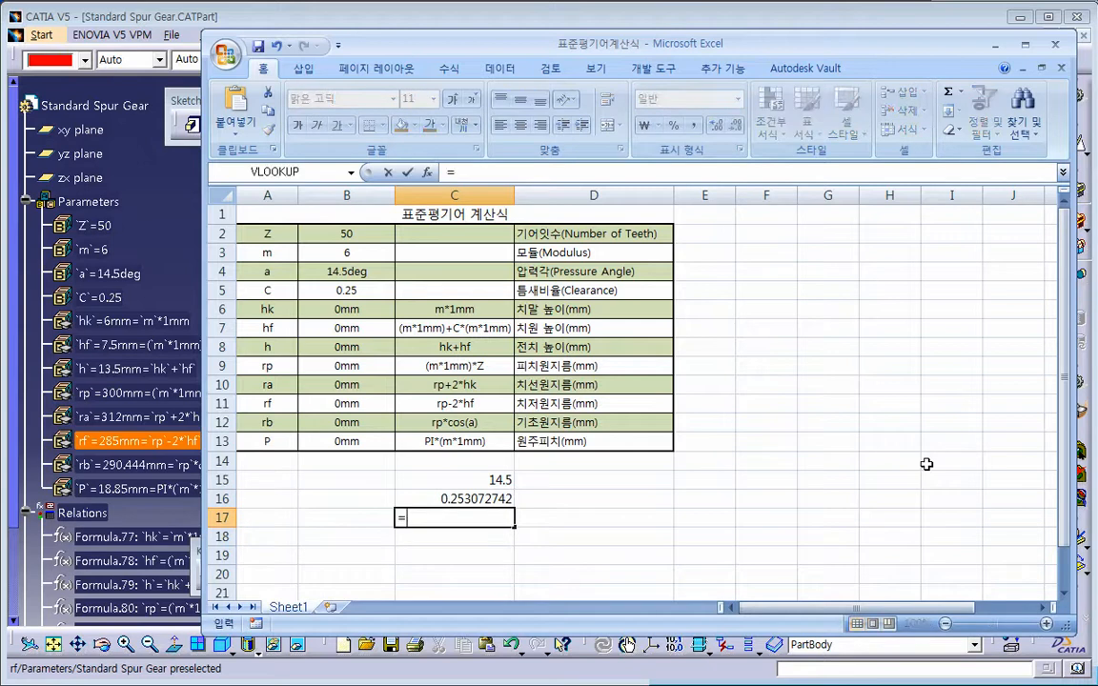
type("cos(C16)")
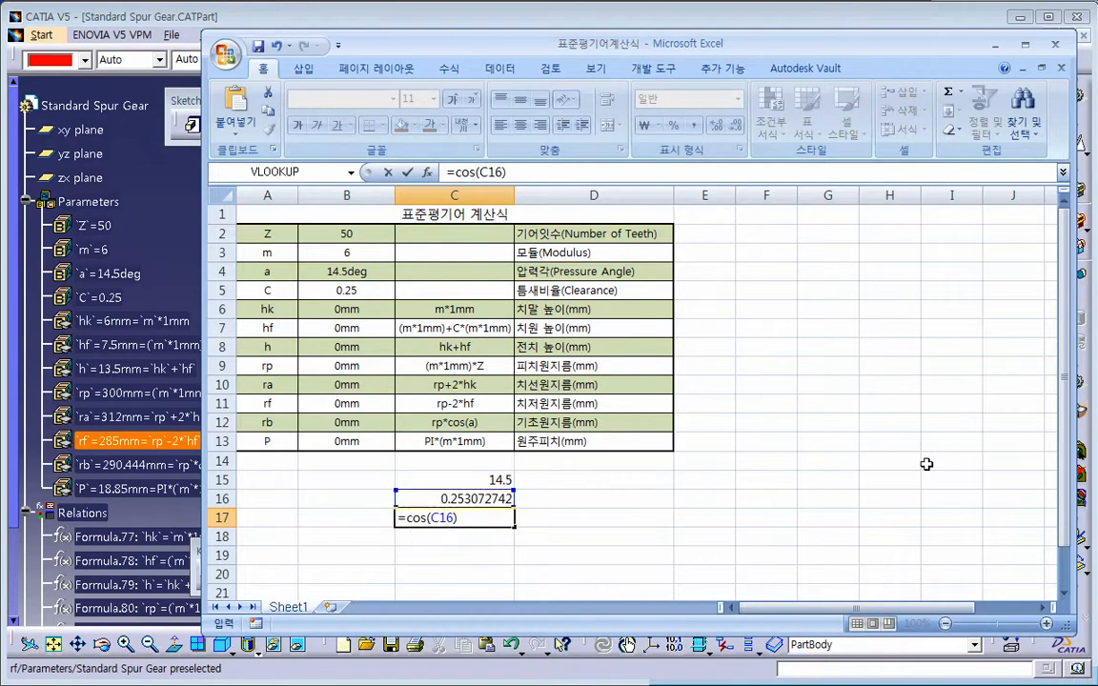
key("Return")
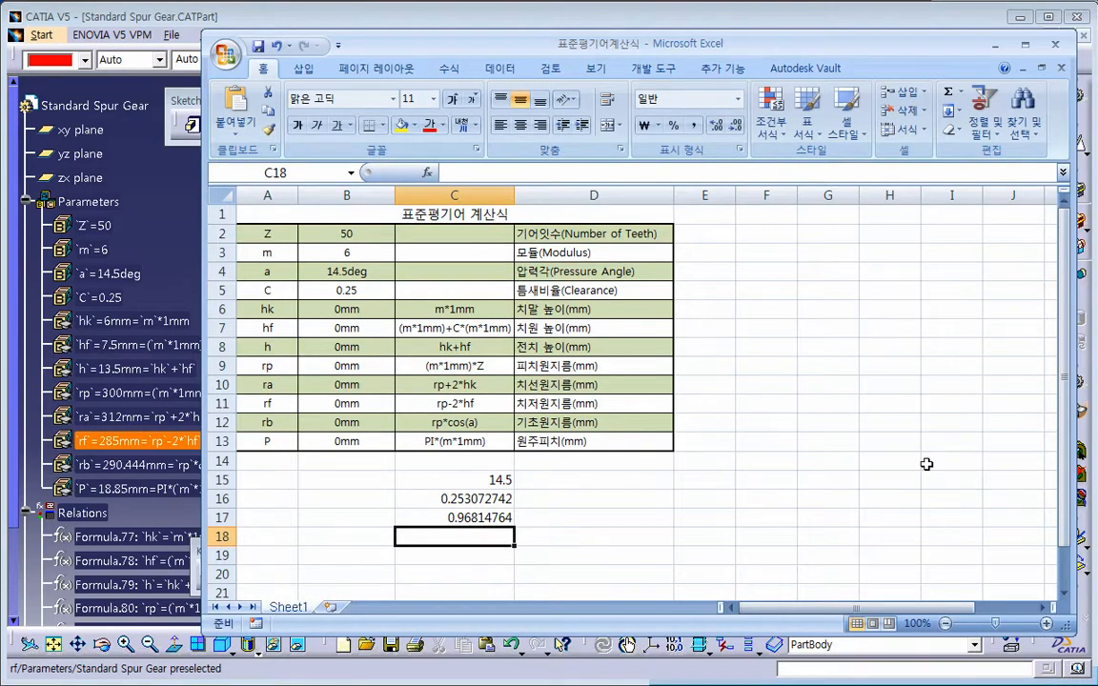
Write the Excel-style counterpart of the rb formula, rp*cos(radians(a)), as text in cell F12.
left_click(437, 421)
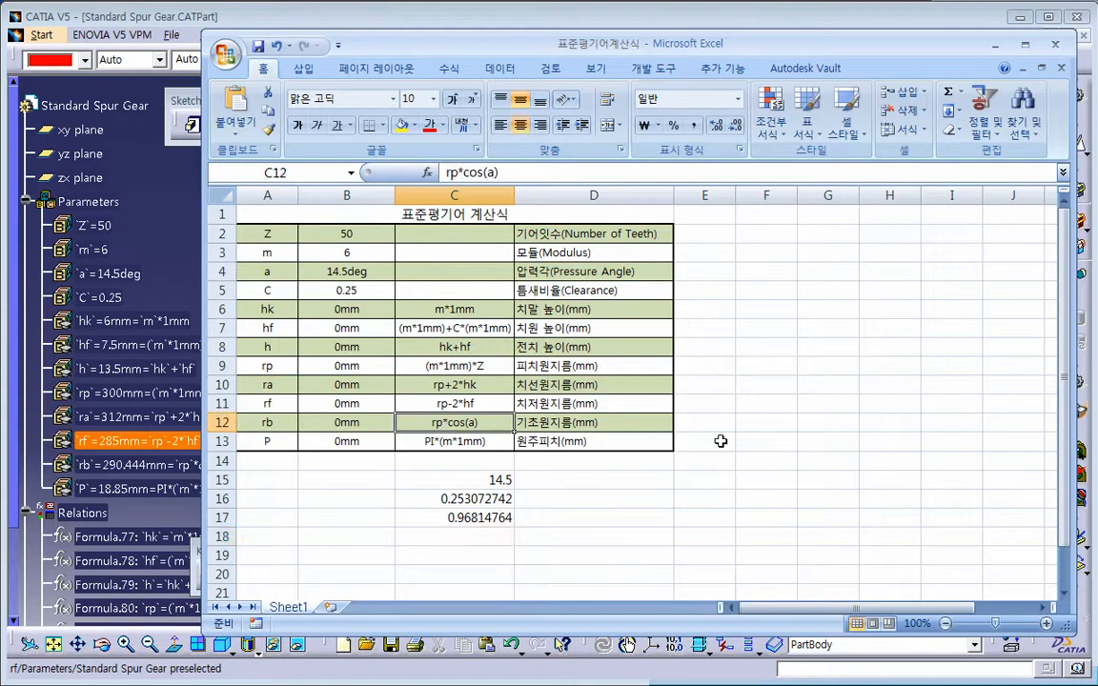
left_click(766, 423)
type("rp(*")
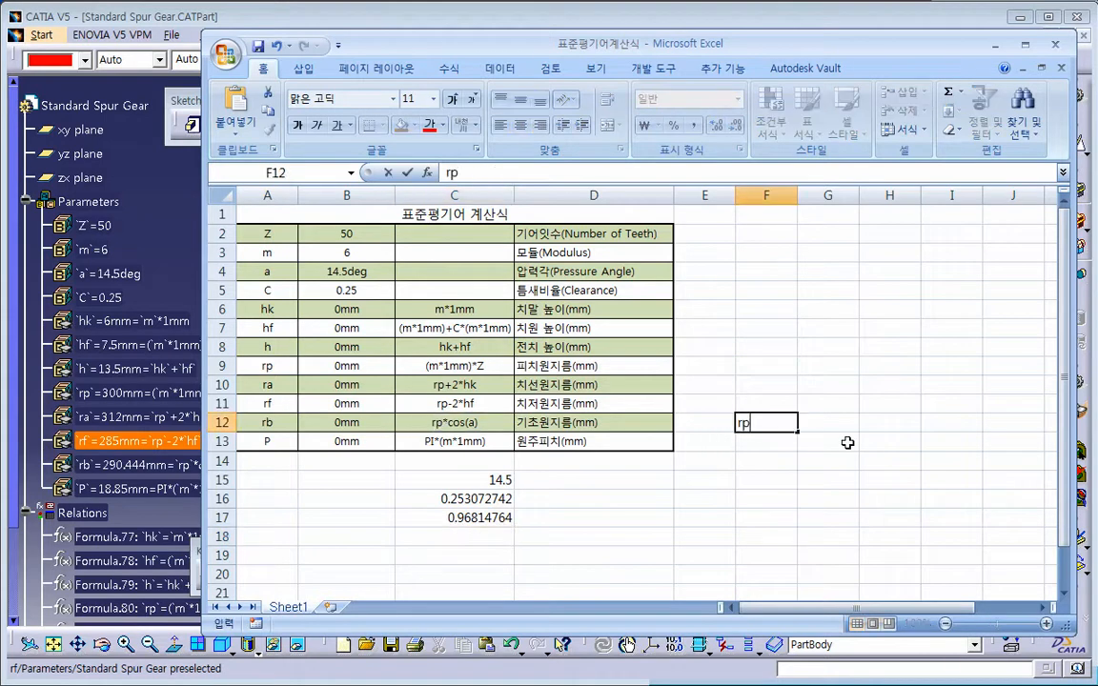
key("BackSpace")
key("BackSpace")
key("BackSpace")
type("게*")
type("채")
key("BackSpace")
key("BackSpace")
type("cos(d")
key("BackSpace")
type("rda")
key("BackSpace")
key("BackSpace")
type("adians(a))")
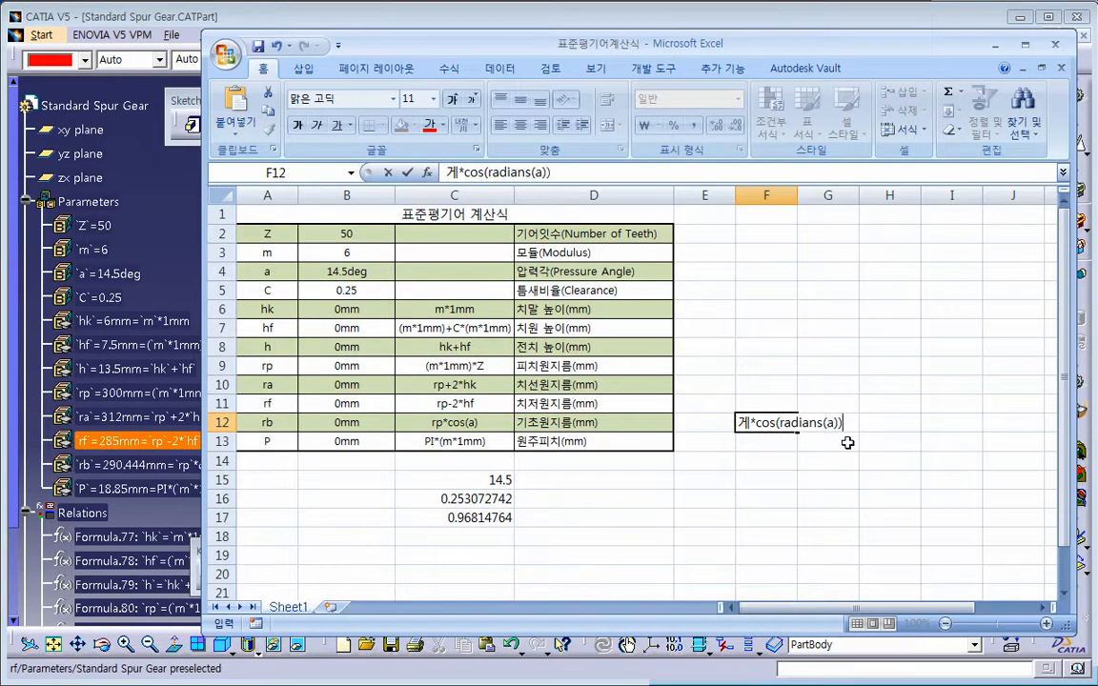
key("Home")
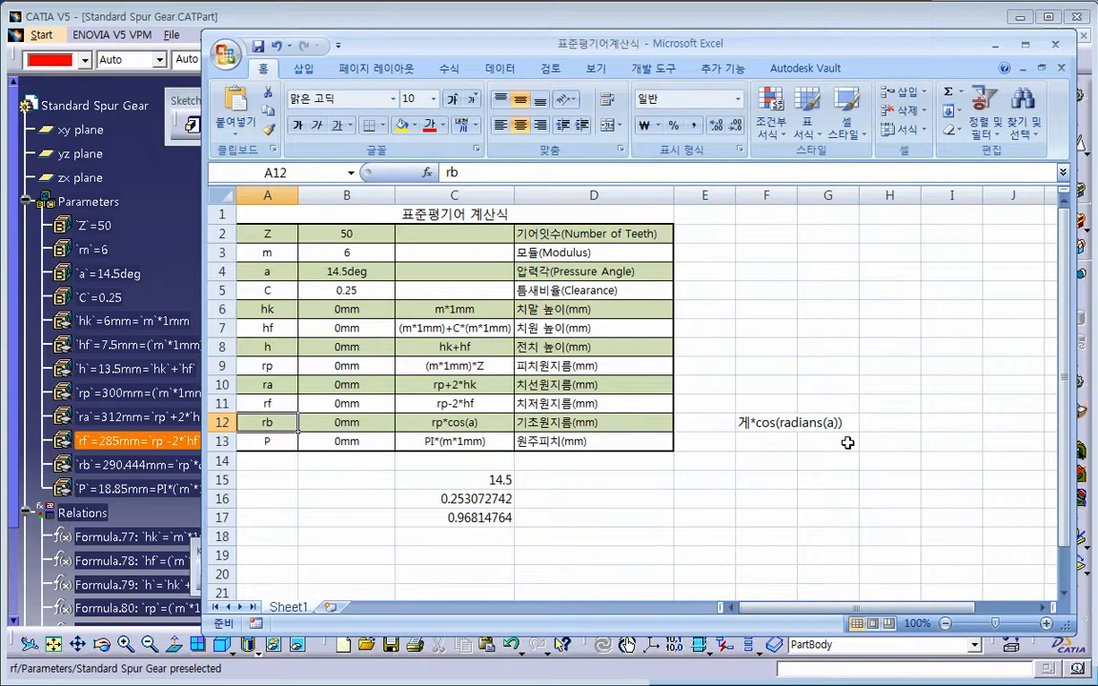
double_click(749, 423)
left_click_drag(749, 423, 738, 423)
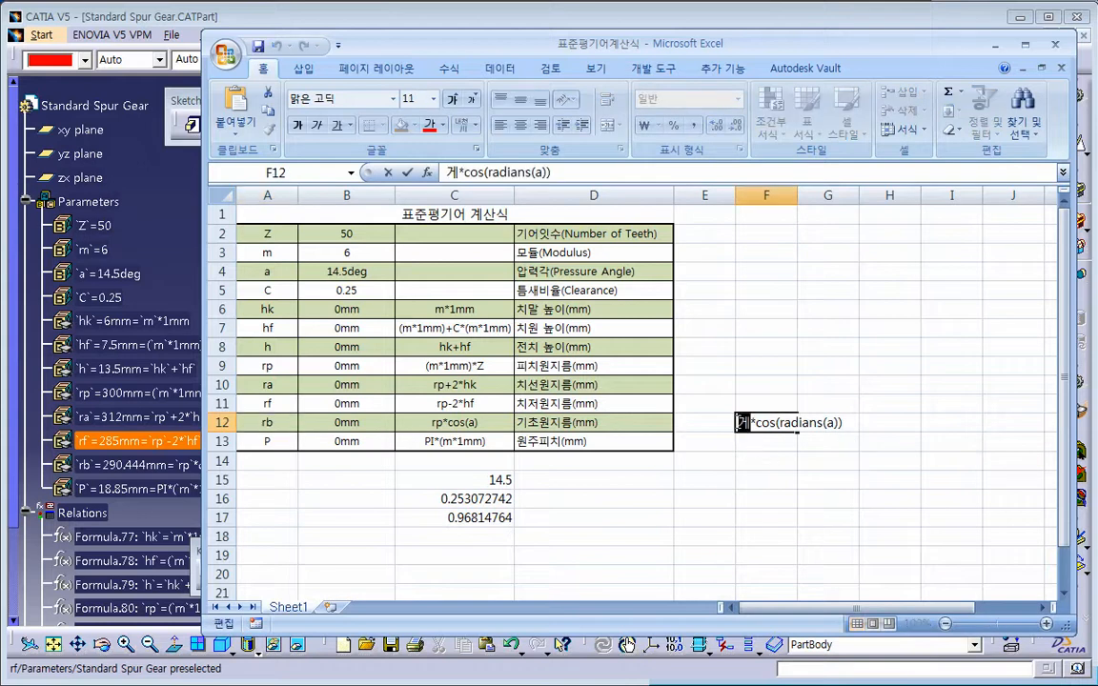
key("BackSpace")
type("rp")
key("Return")
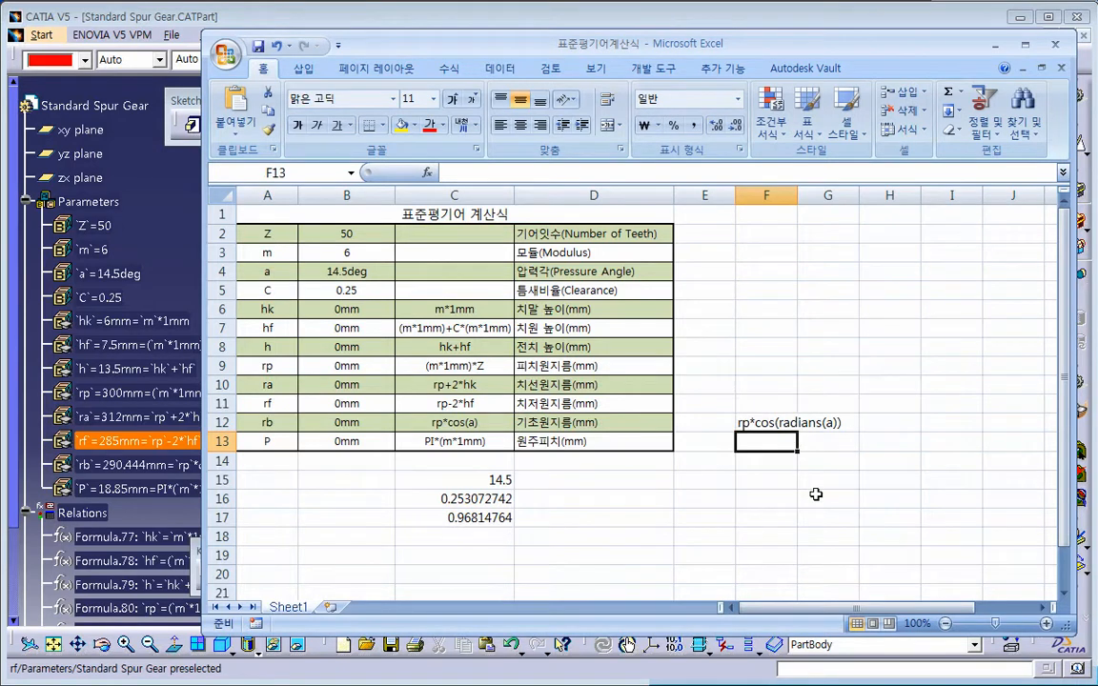
Write the note cos(각도 in cell F13 below the Excel-style formula.
type("cos(가")
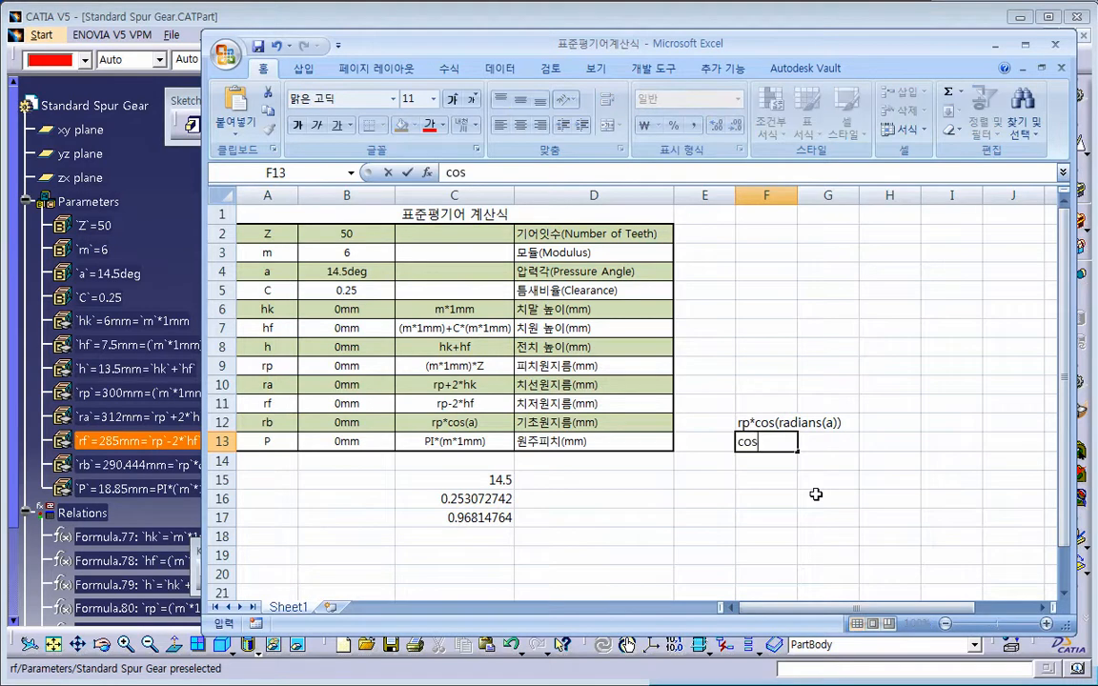
type("각도")
left_click(816, 494)
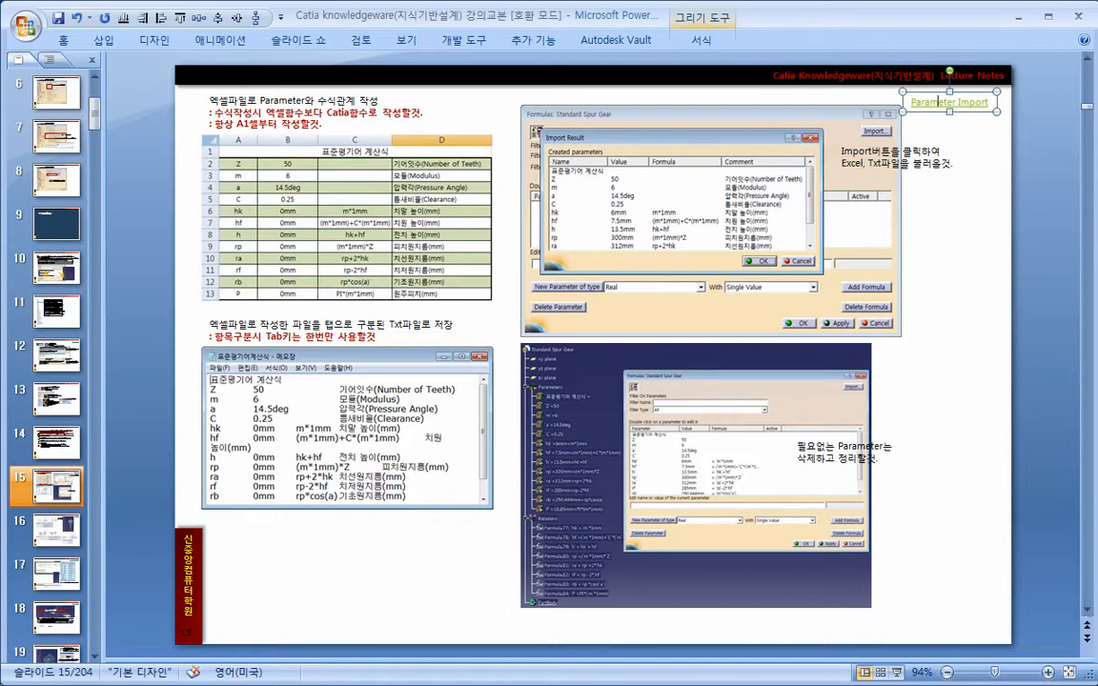
Return to the 표준평기어계산식 workbook in Excel and clear the notes in cells F11 to F13.
key("alt+Tab")
left_click_drag(768, 408, 775, 441)
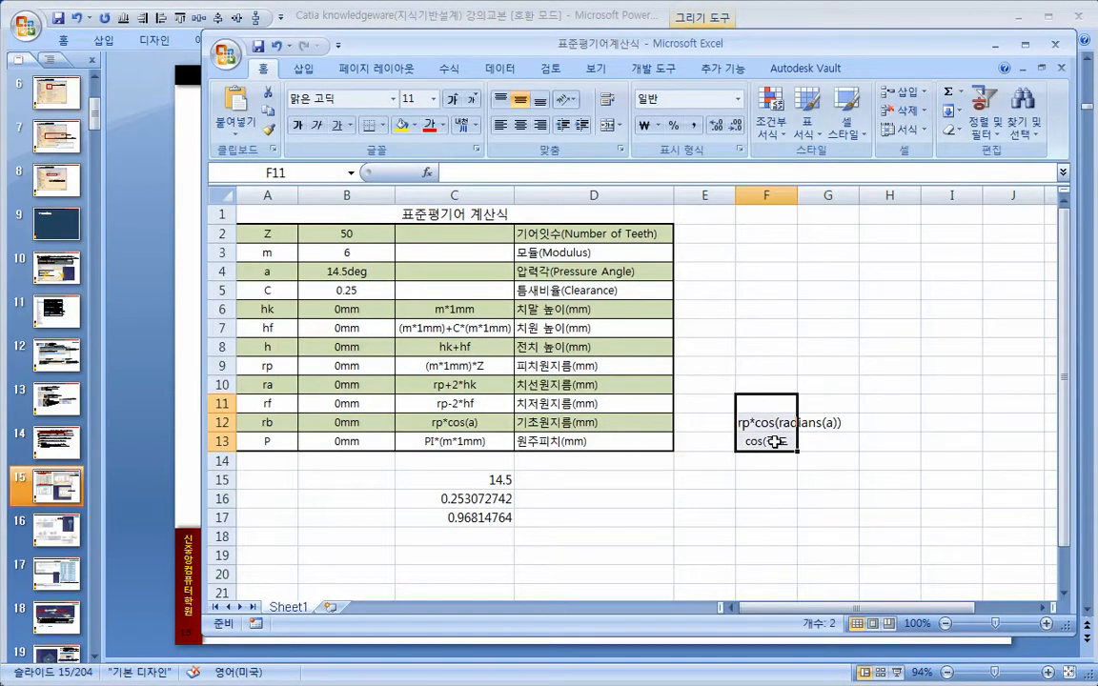
key("Delete")
Examine the P row's formula in C13 and enter Excel's pi function, =pi(), in cell D16.
left_click(444, 442)
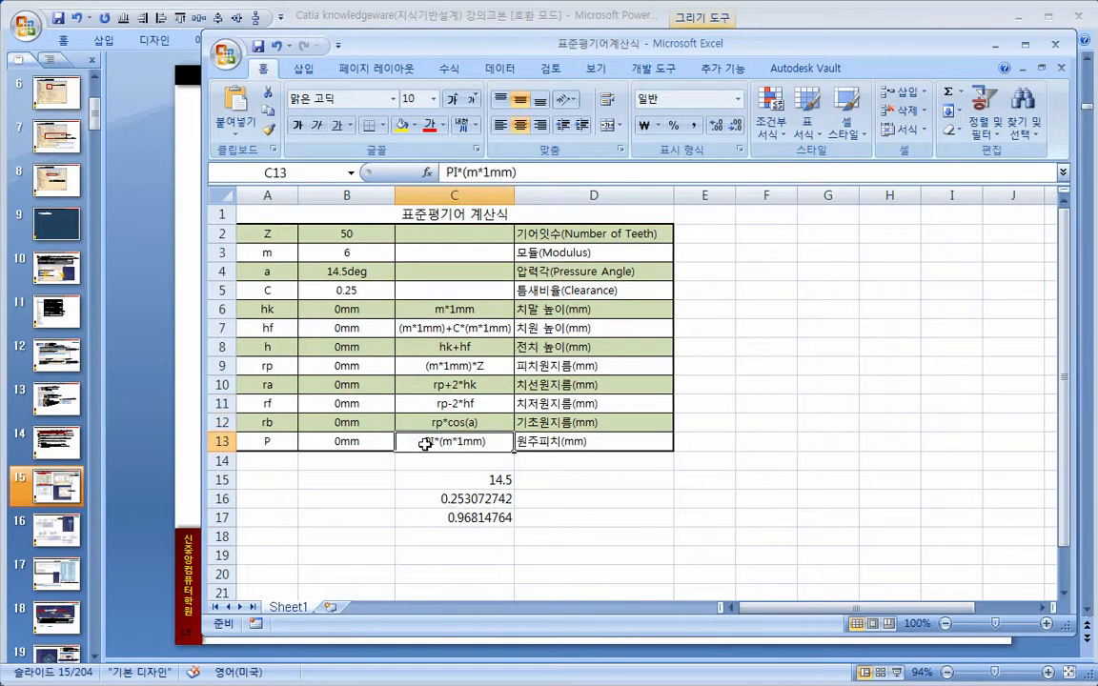
left_click(603, 501)
type("=ㅏㅐㅏ")
key("BackSpace")
key("BackSpace")
key("BackSpace")
key("BackSpace")
type("=")
key("BackSpace")
type("=")
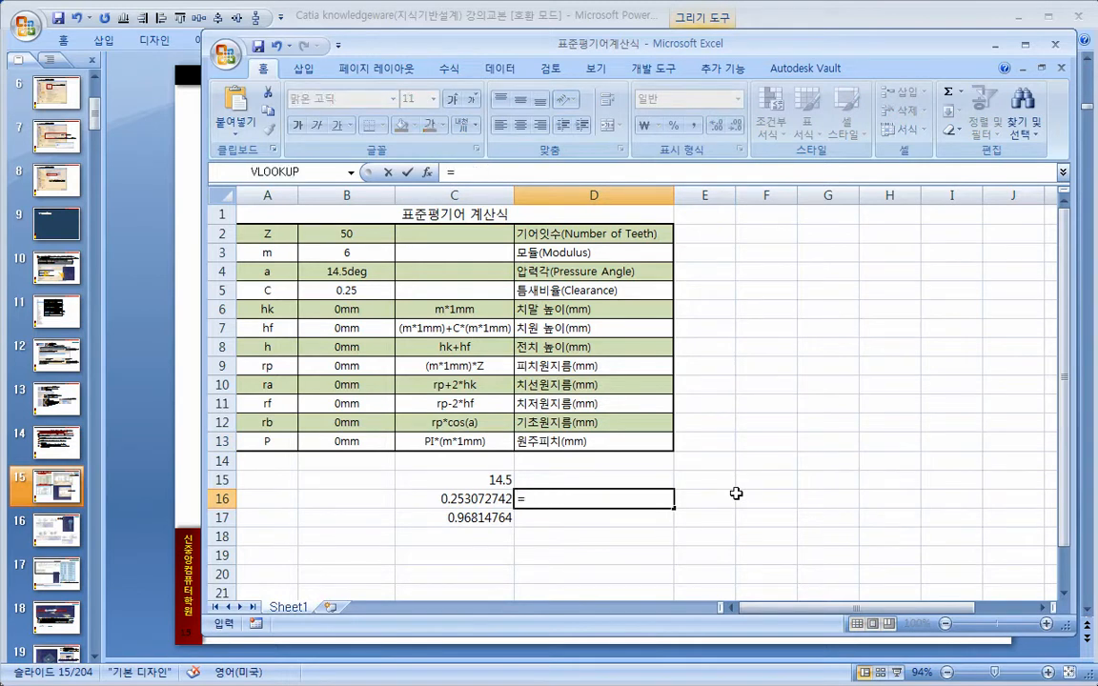
type("pi()")
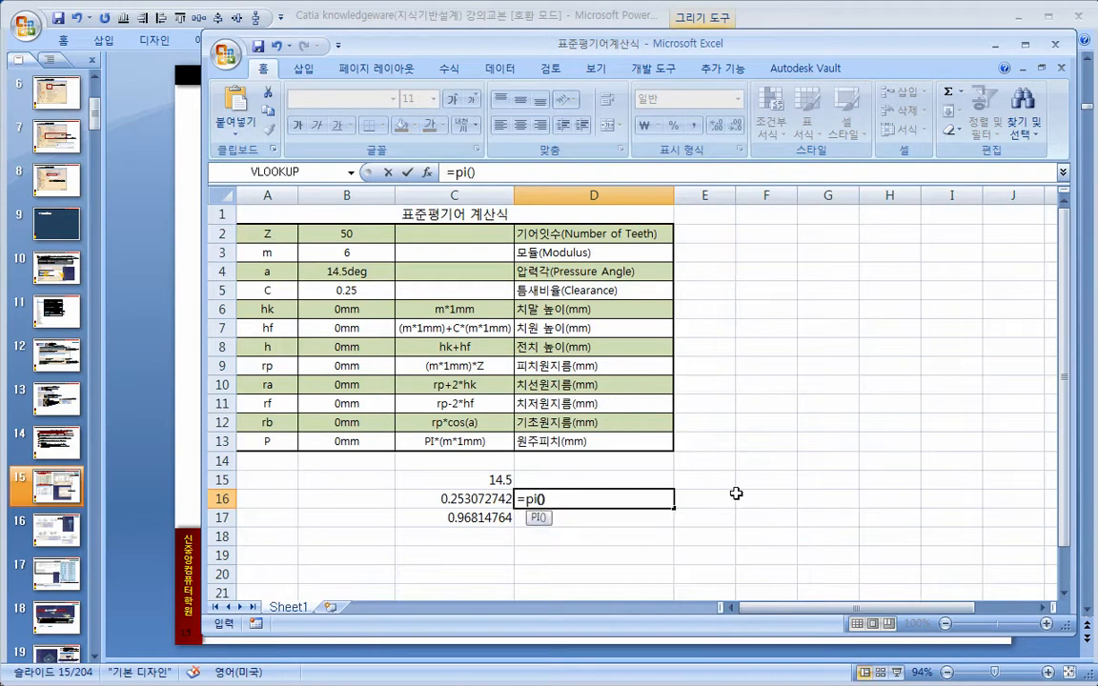
key("Return")
key("Up")
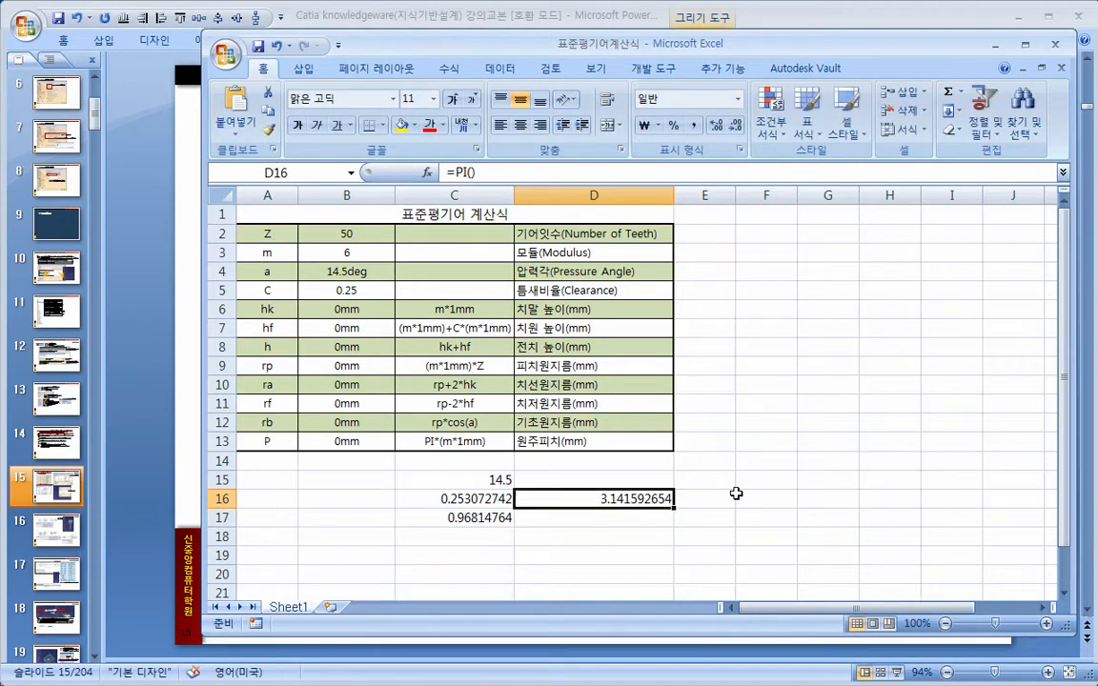
Switch to CATIA and create a new single-value Real parameter in the Standard Spur Gear formulas.
left_click(736, 493)
key("alt+Tab")
left_click(219, 575)
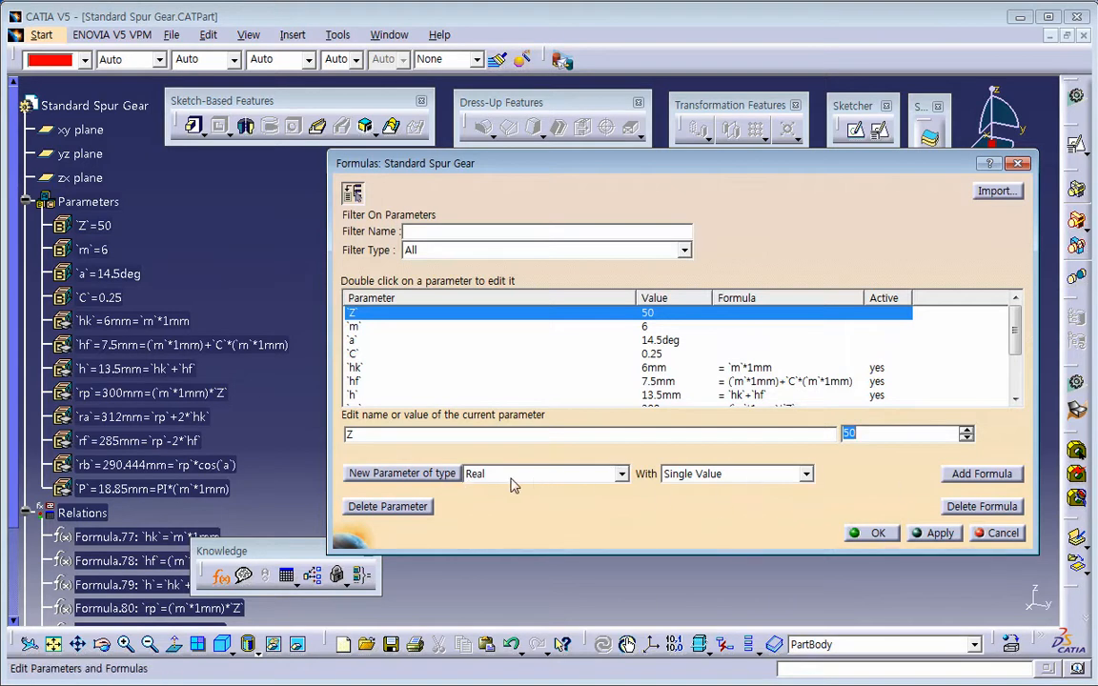
left_click(429, 474)
left_click(709, 387)
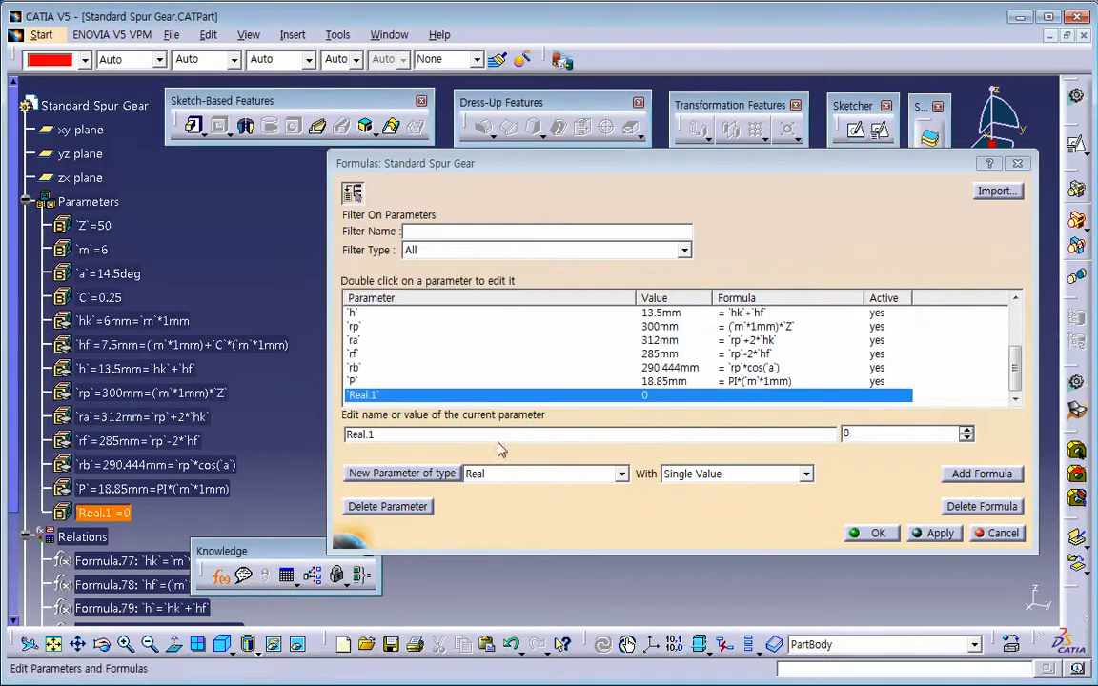
Open the new Real parameter in the Formula Editor and examine the Math and Units members of the dictionary.
double_click(623, 392)
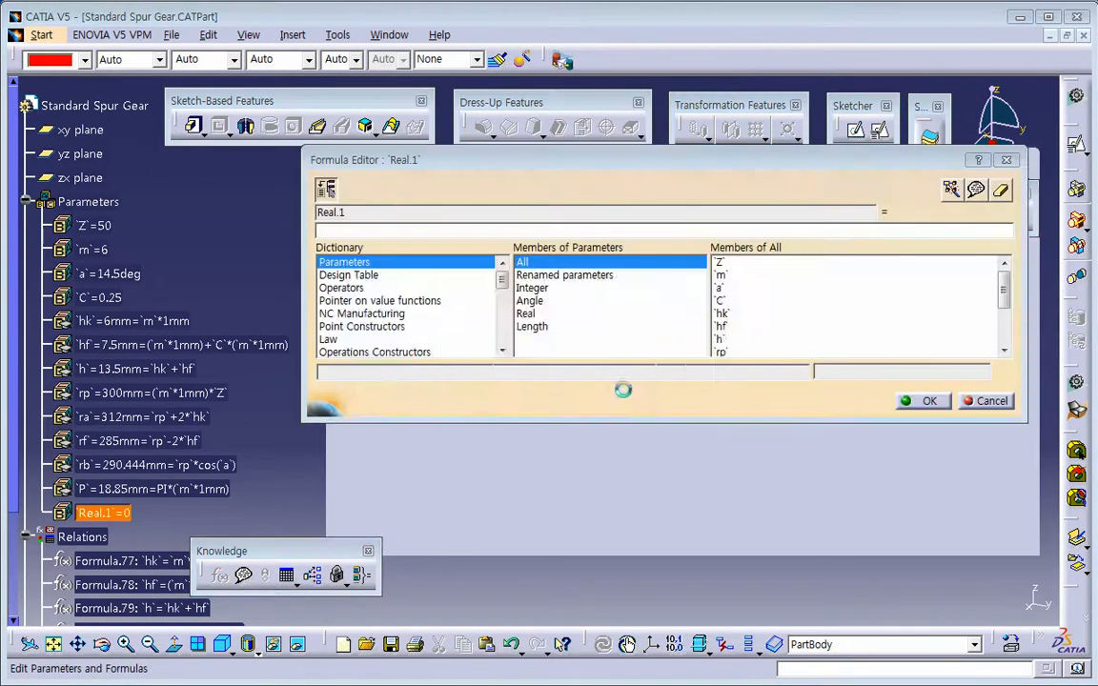
left_click(695, 390)
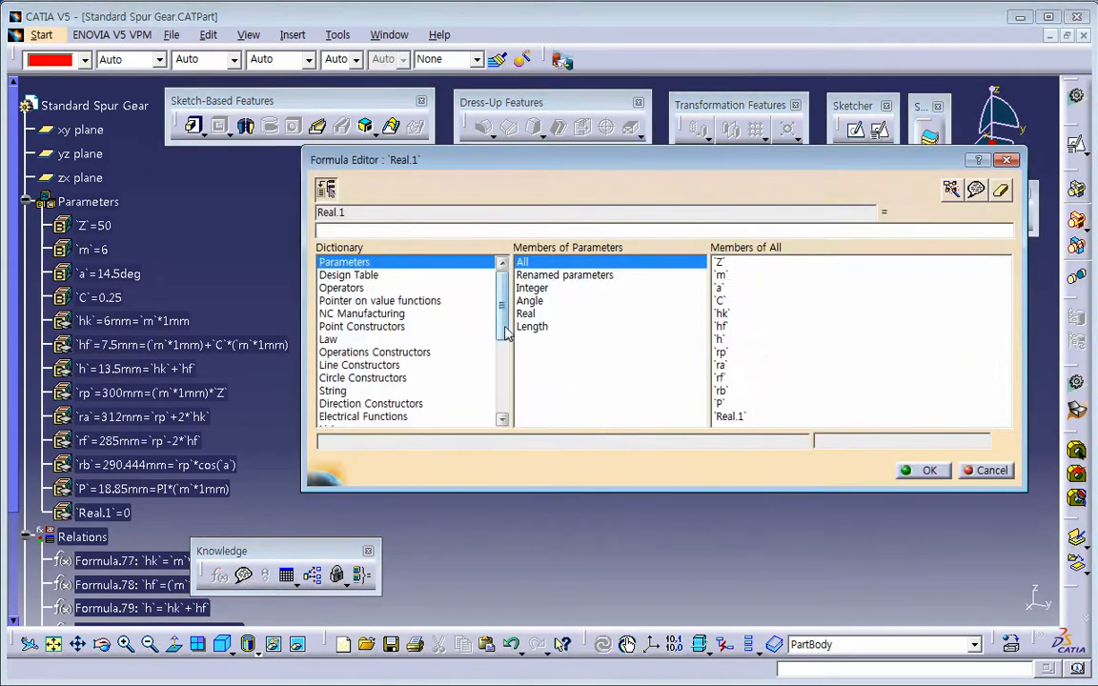
scroll(505, 329, "down", 4)
left_click(335, 416)
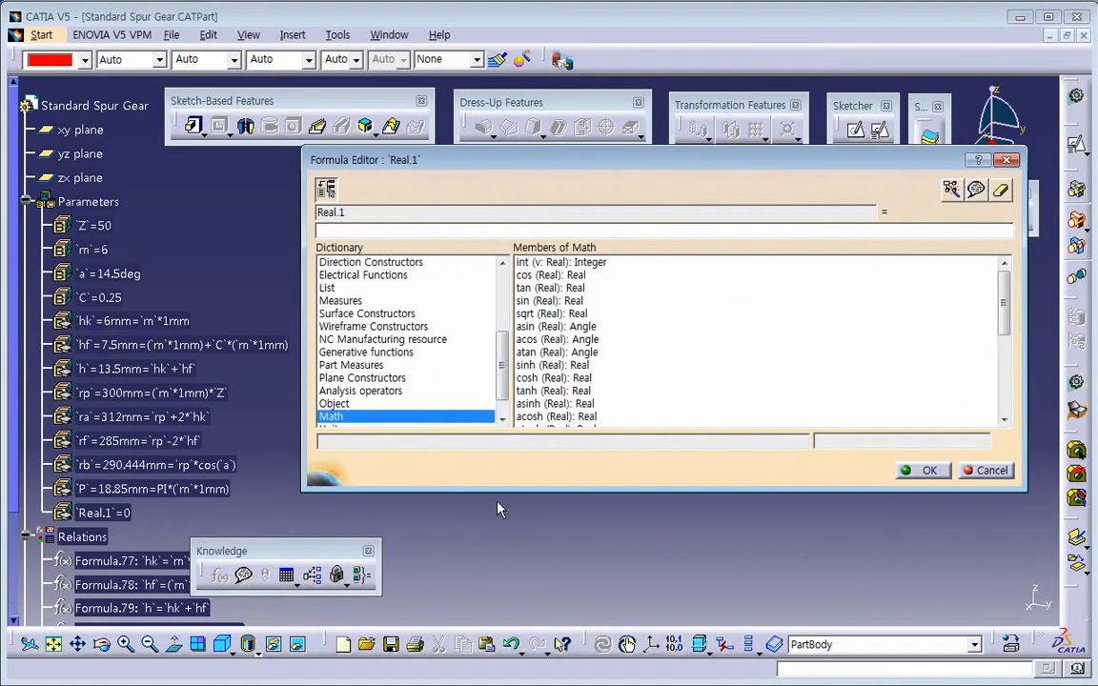
left_click_drag(496, 492, 496, 556)
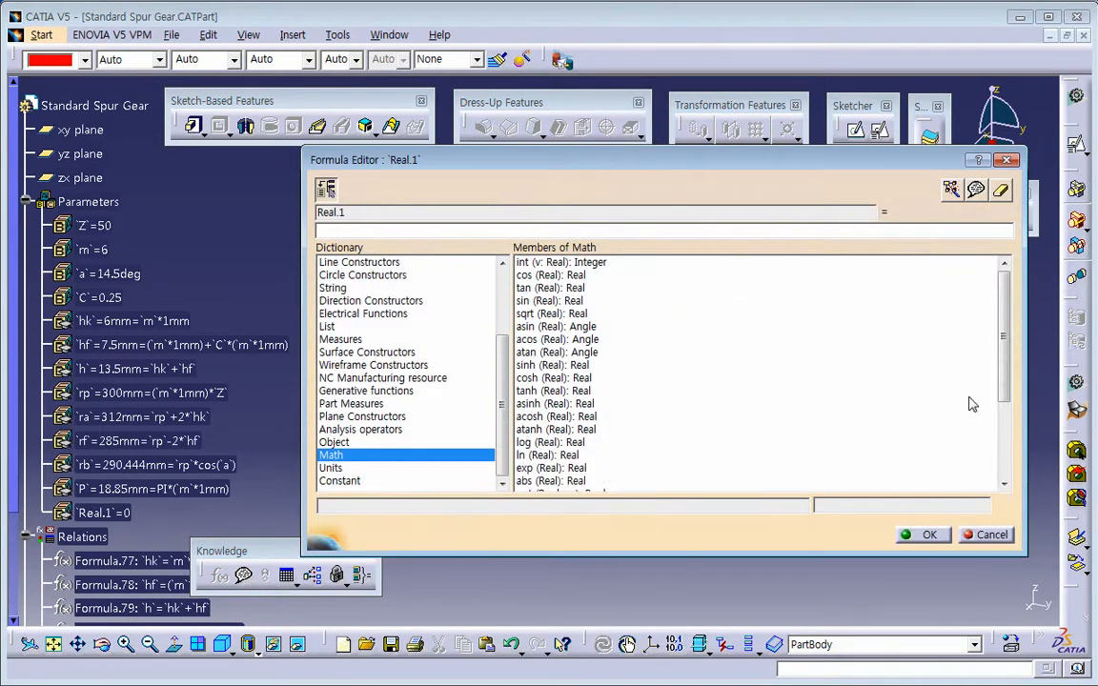
left_click_drag(1004, 391, 1004, 428)
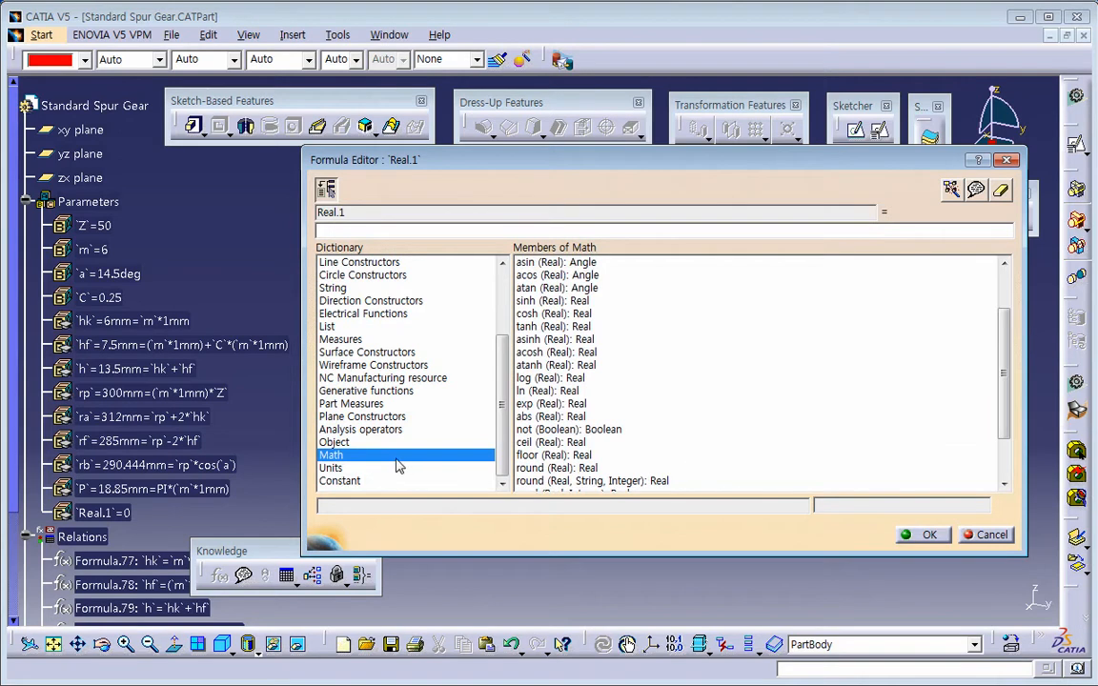
left_click(346, 469)
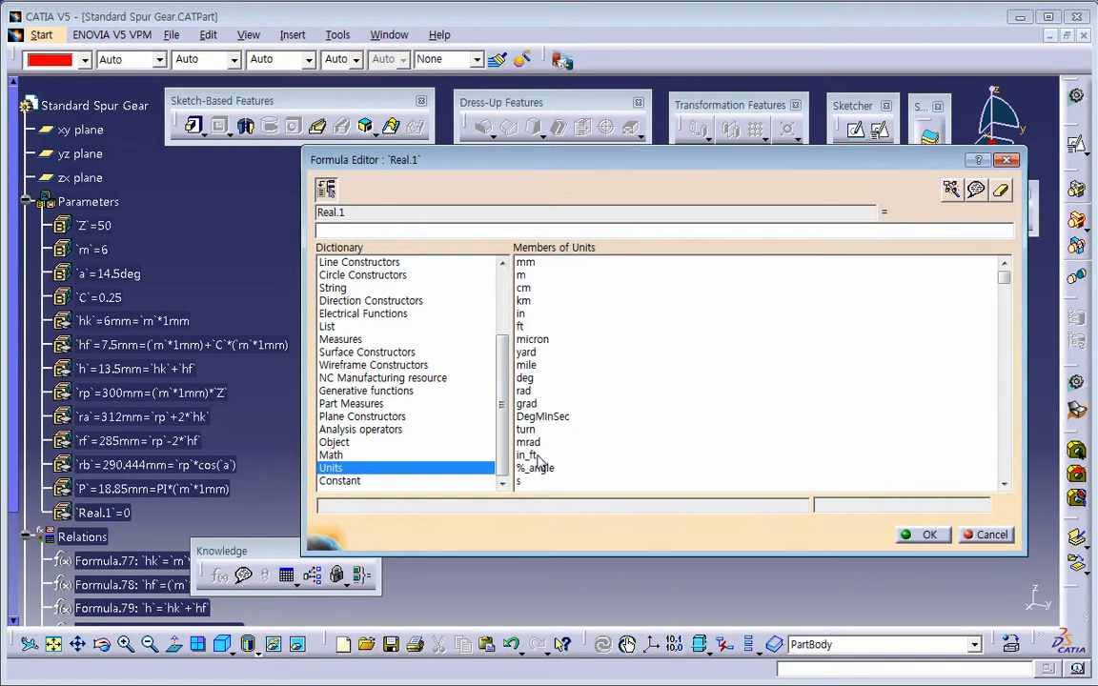
left_click(1004, 484)
left_click_drag(1004, 483, 1004, 483)
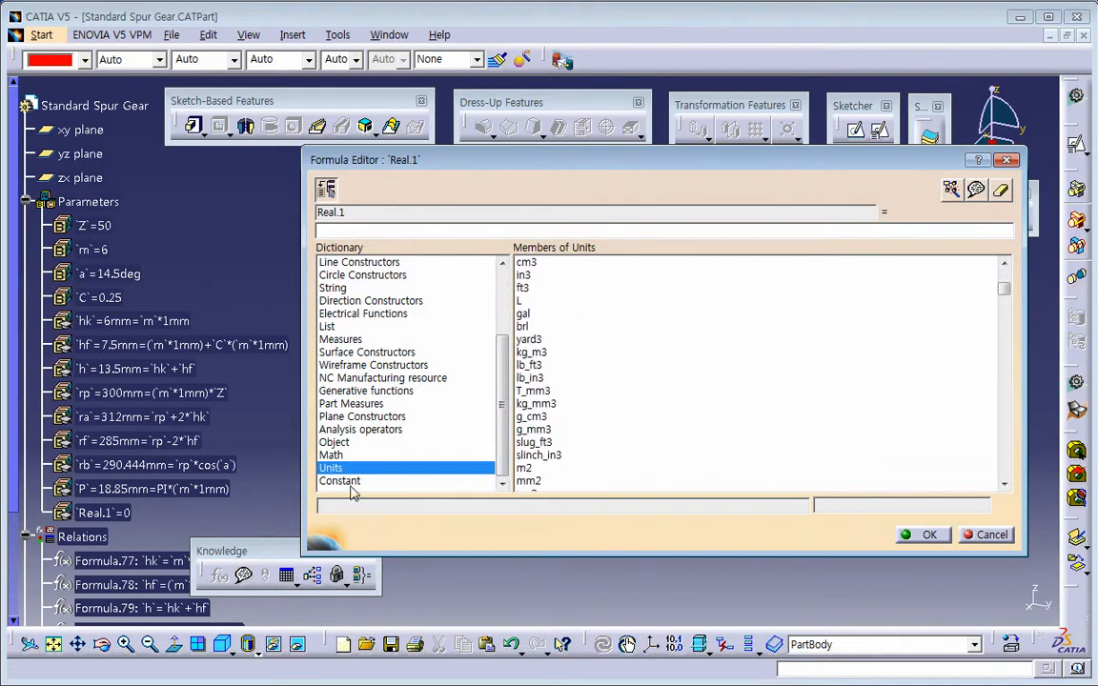
Set the new Real parameter's formula to the constant PI.
left_click(400, 480)
left_click(522, 288)
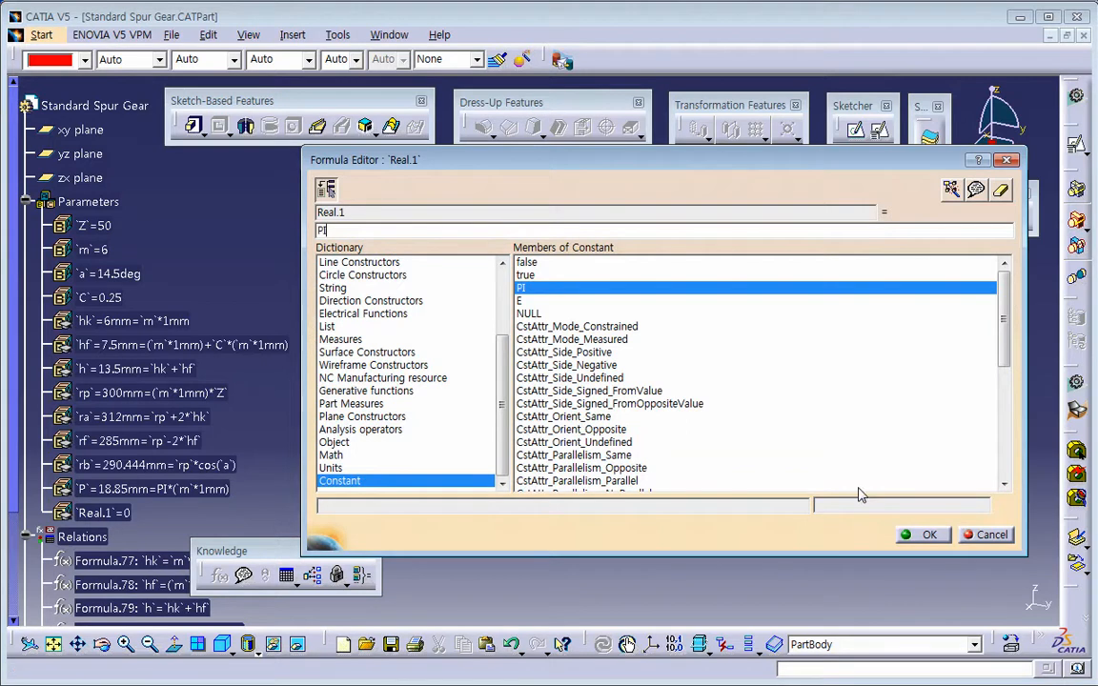
left_click(912, 531)
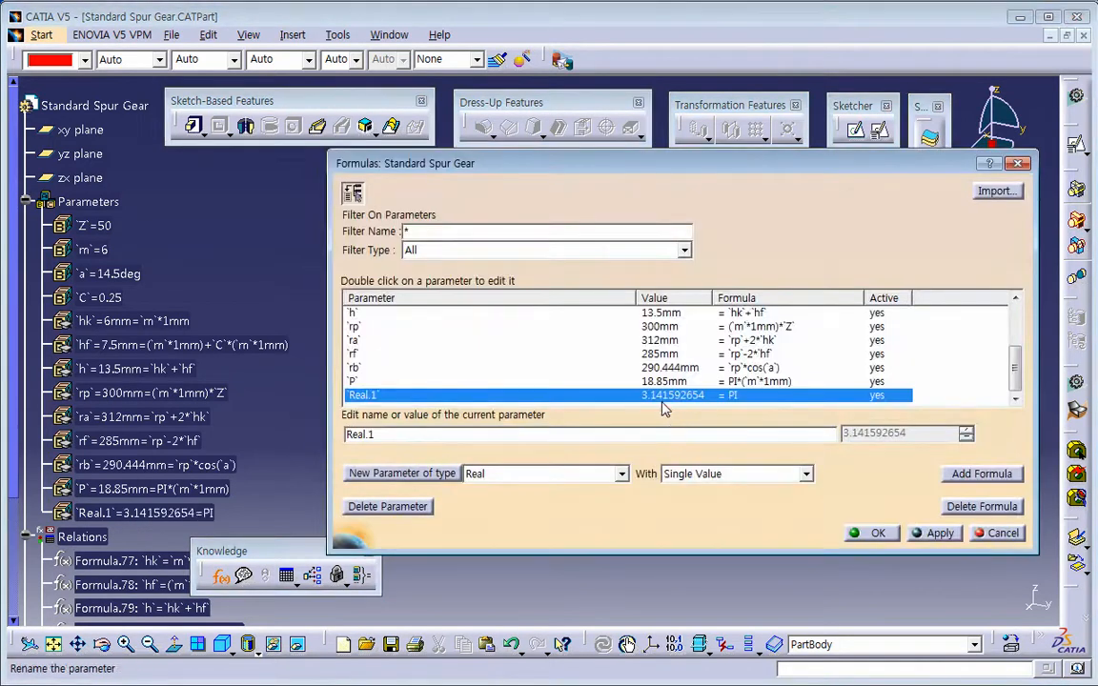
Delete the Real parameter that holds PI and close the Formulas dialog.
left_click(409, 507)
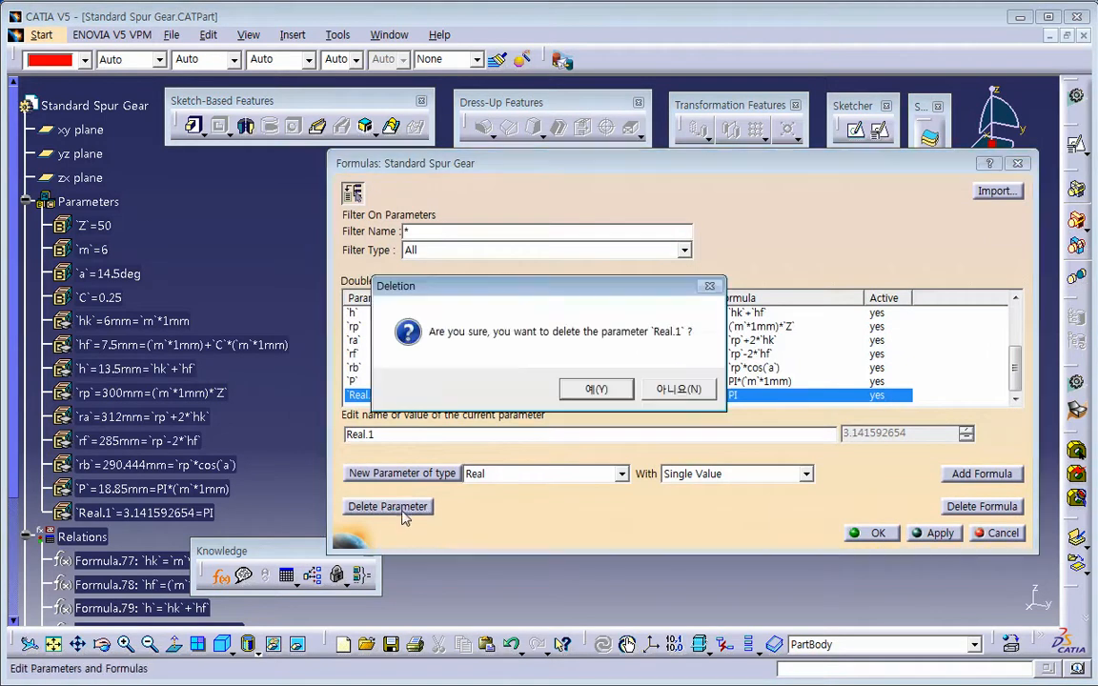
left_click(613, 398)
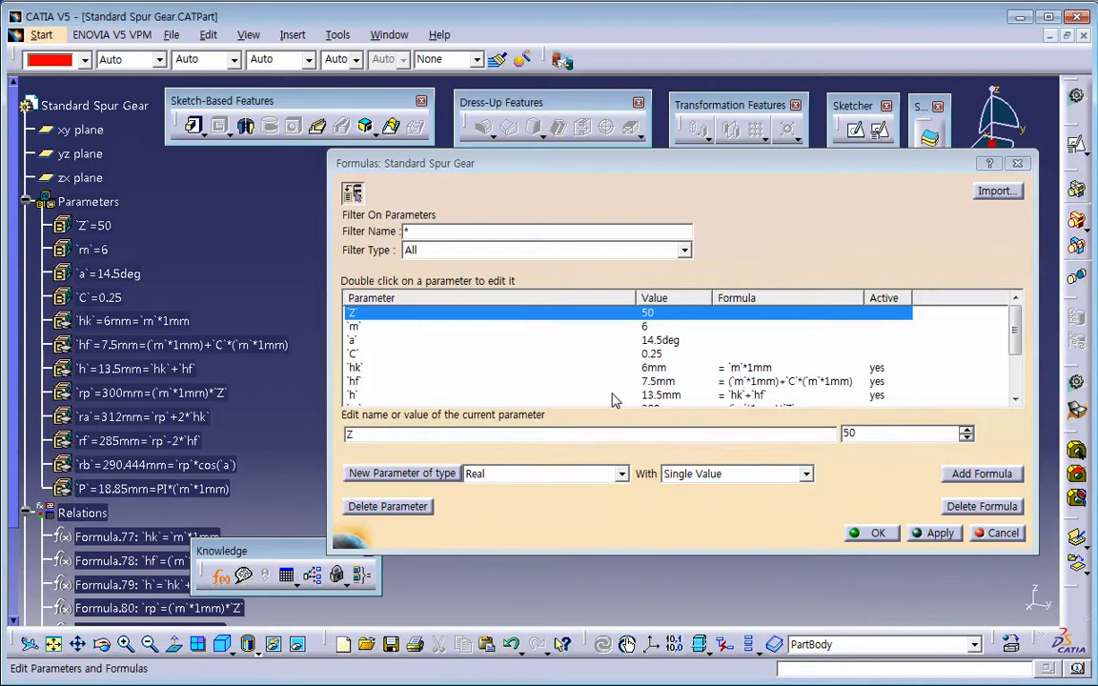
left_click(1014, 537)
Switch back to the 표준평기어계산식 workbook in Excel and examine the P row's formula in C13.
key("alt+Tab")
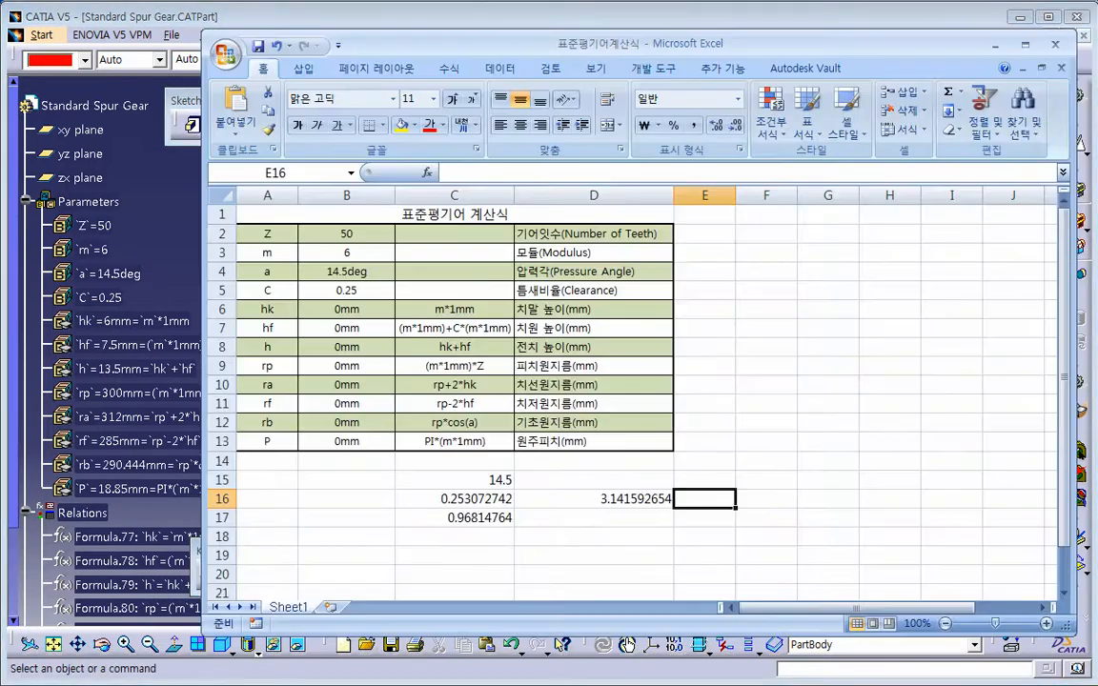
left_click(444, 442)
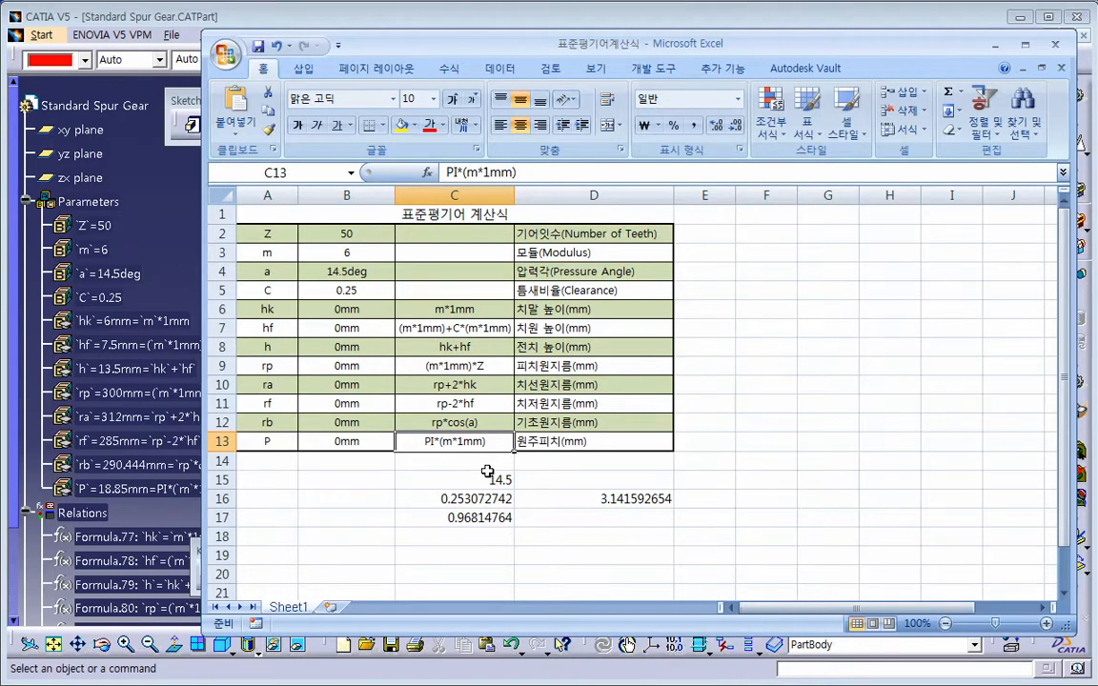
Clear the test calculations in C15:D17 below the gear table and close the workbook without saving.
left_click_drag(456, 480, 633, 527)
key("Delete")
left_click(769, 511)
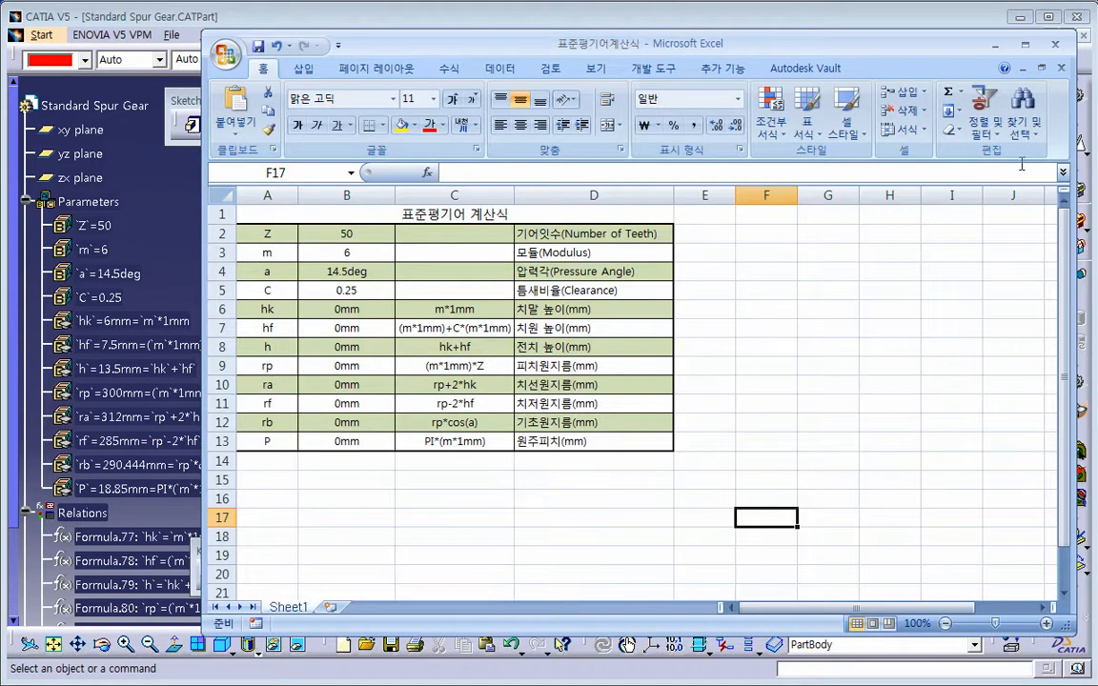
left_click(1057, 46)
left_click(558, 475)
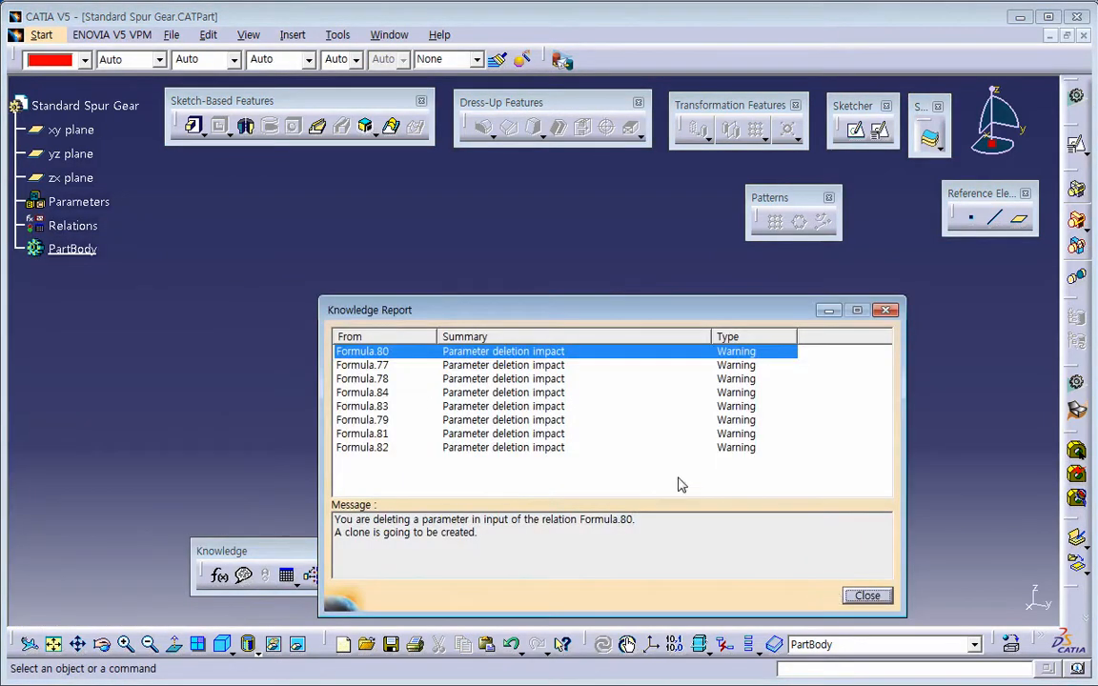
In CATIA, dismiss the parameter deletion report, start a parameter import for Standard Spur Gear and browse to the Lectures folder on drive D.
left_click(863, 596)
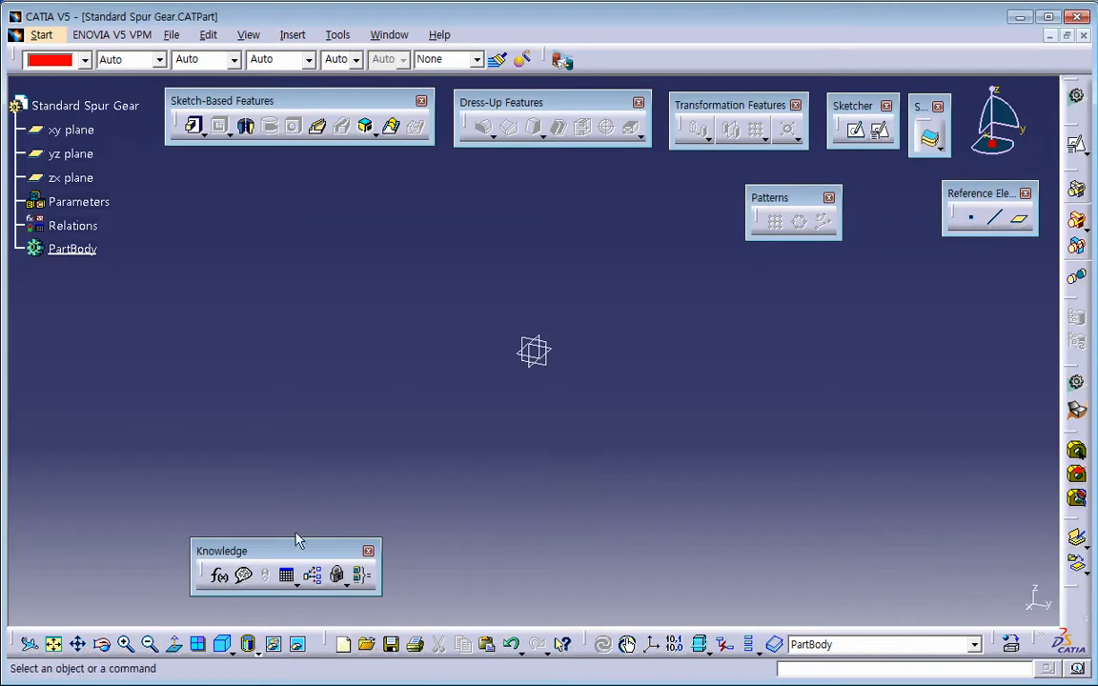
left_click(222, 577)
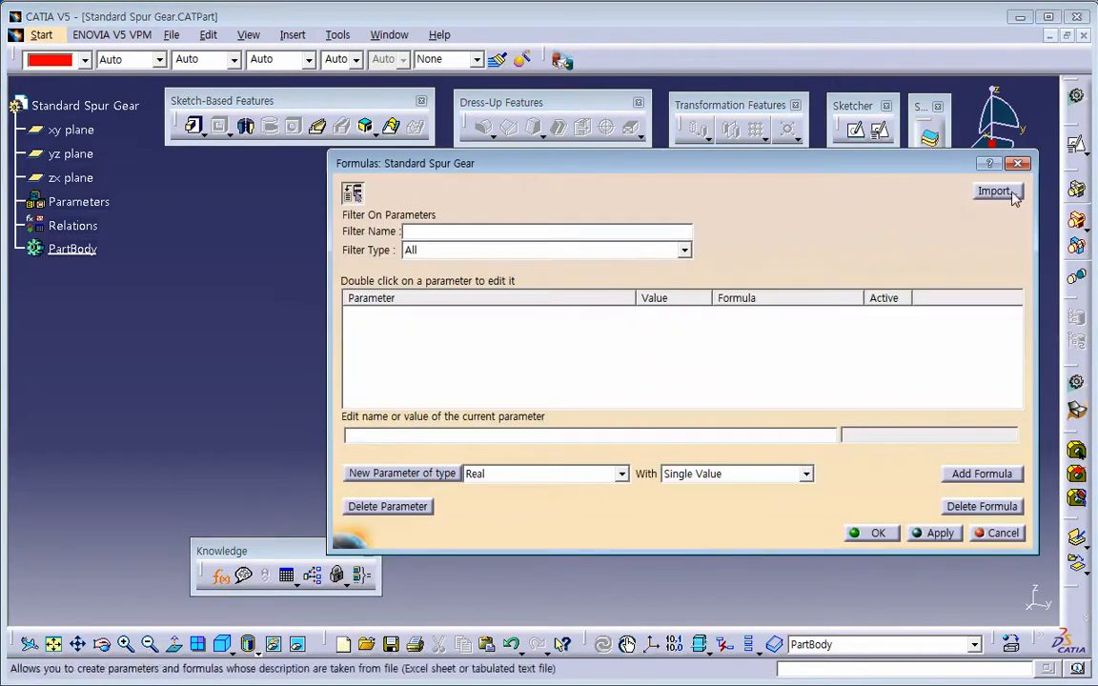
left_click(997, 191)
left_click(599, 190)
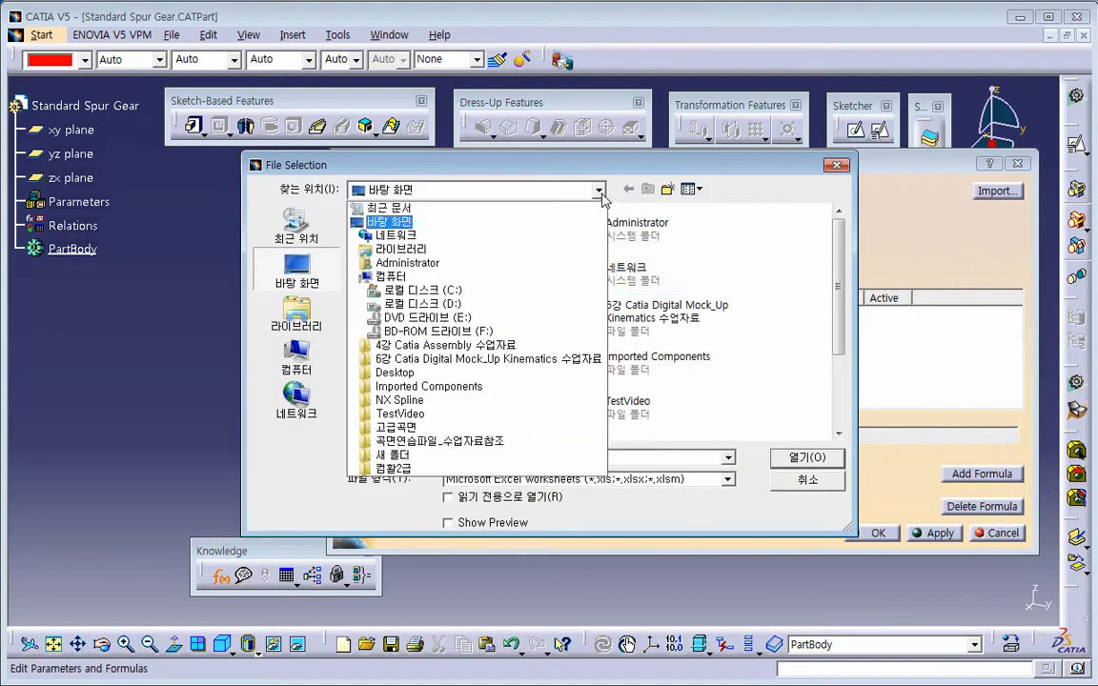
left_click(438, 288)
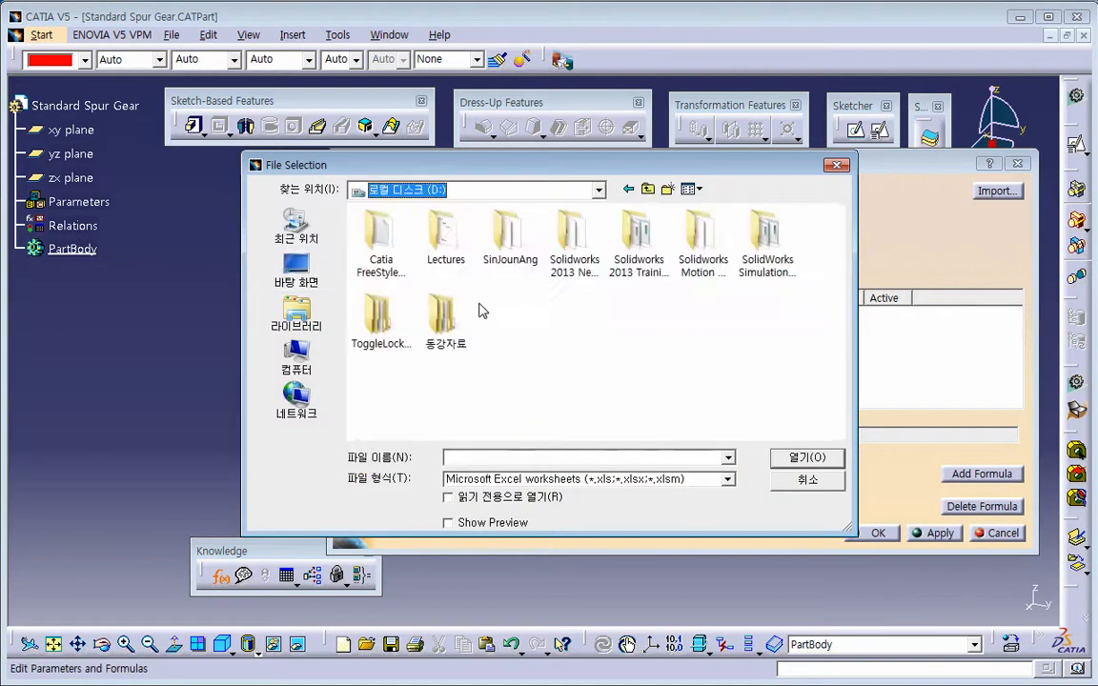
double_click(451, 250)
double_click(448, 252)
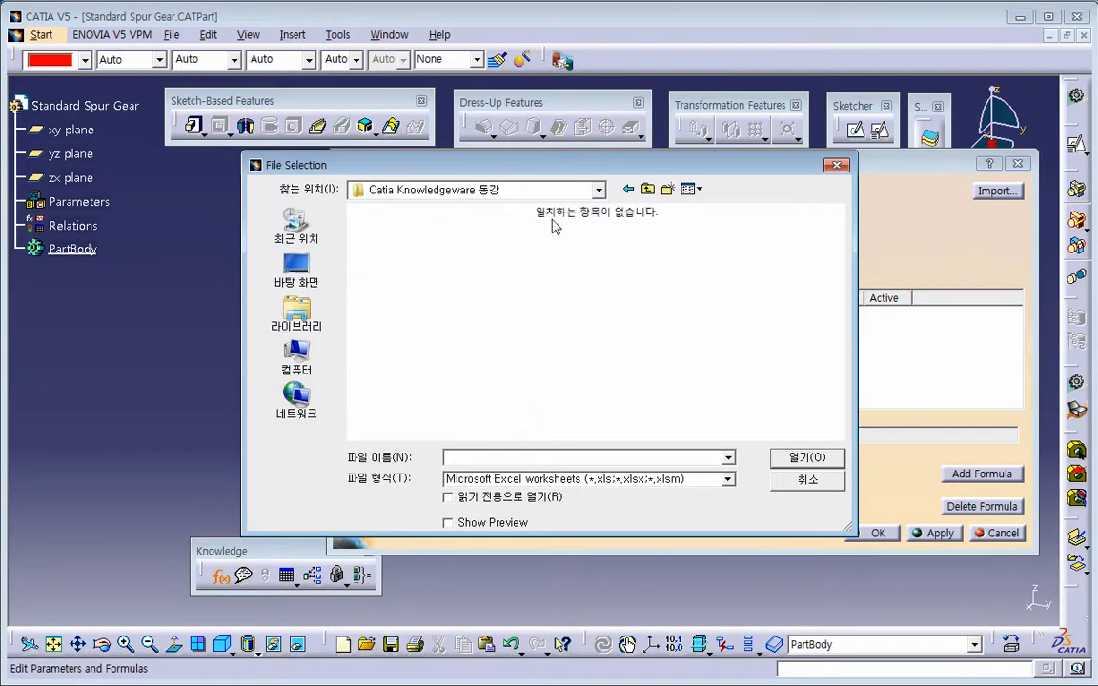
key("BackSpace")
Import the 표준평기어계산식 workbook from Catia Knowledgewarer Lecture Notes\Parameter Import and accept the import result.
double_click(532, 269)
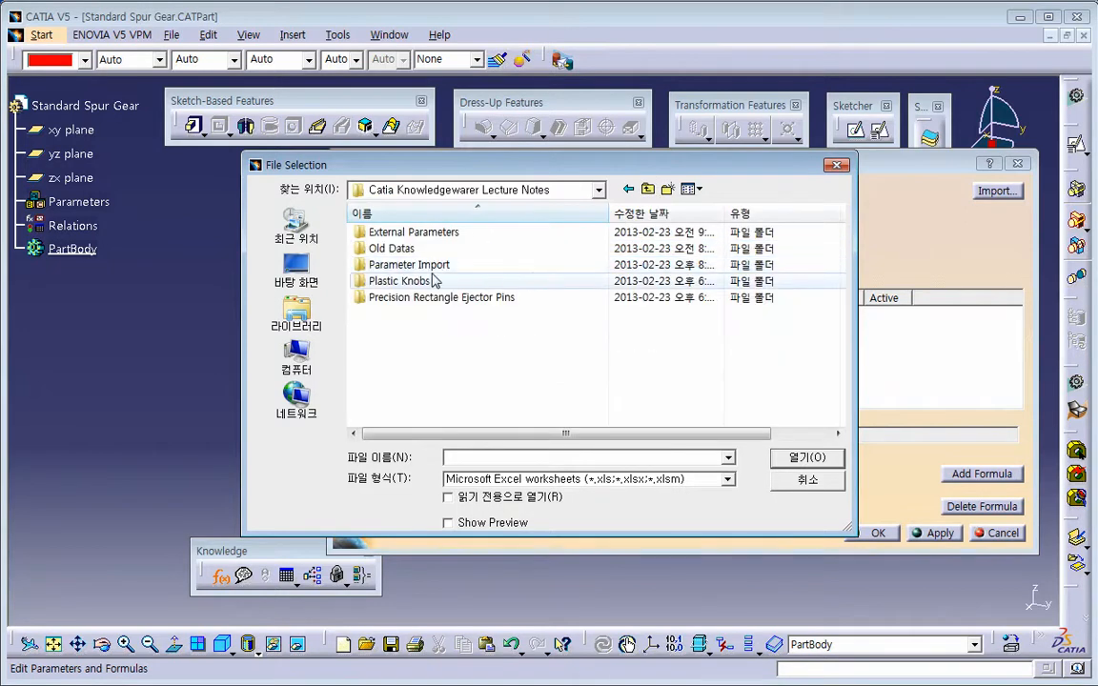
double_click(393, 264)
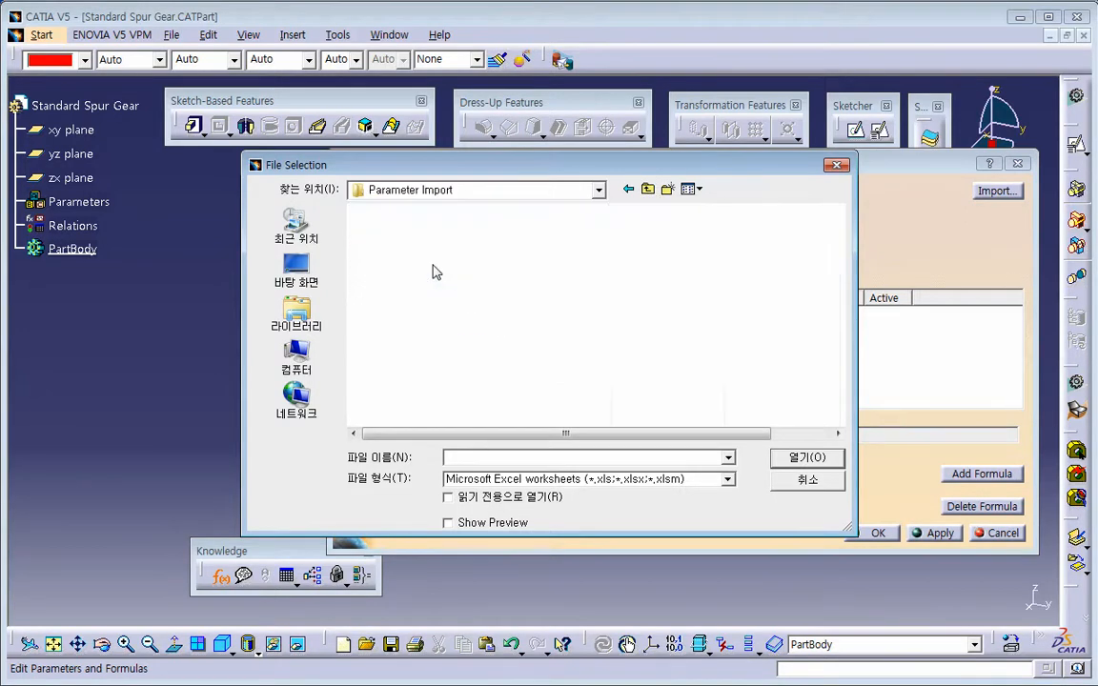
left_click(807, 457)
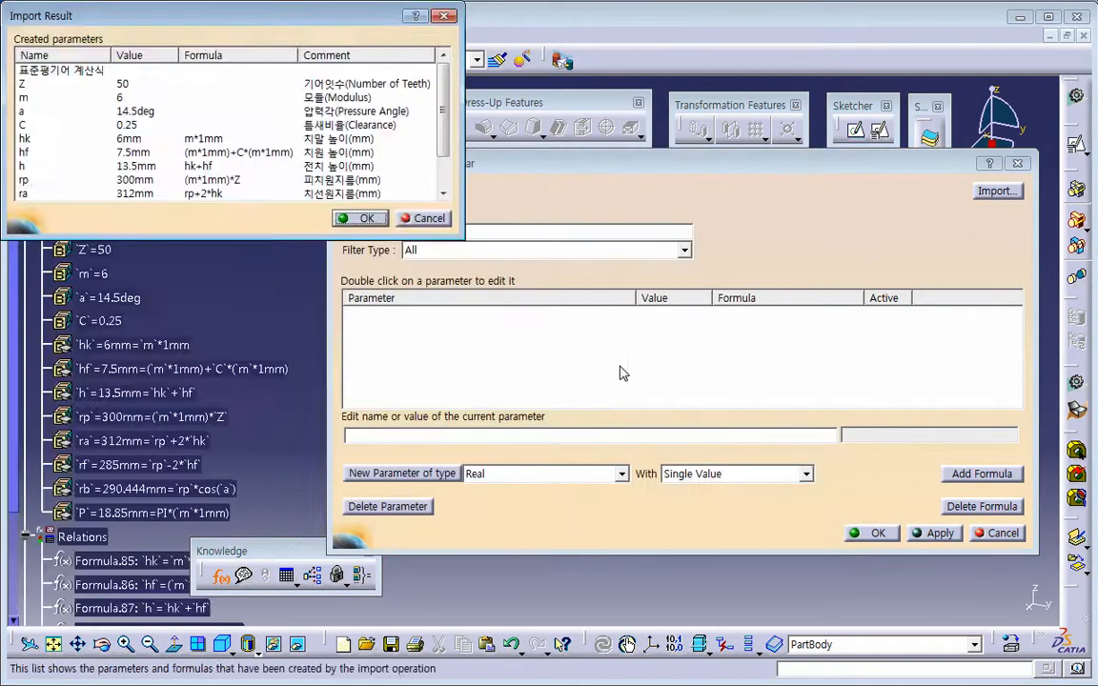
scroll(315, 218, "down", 1)
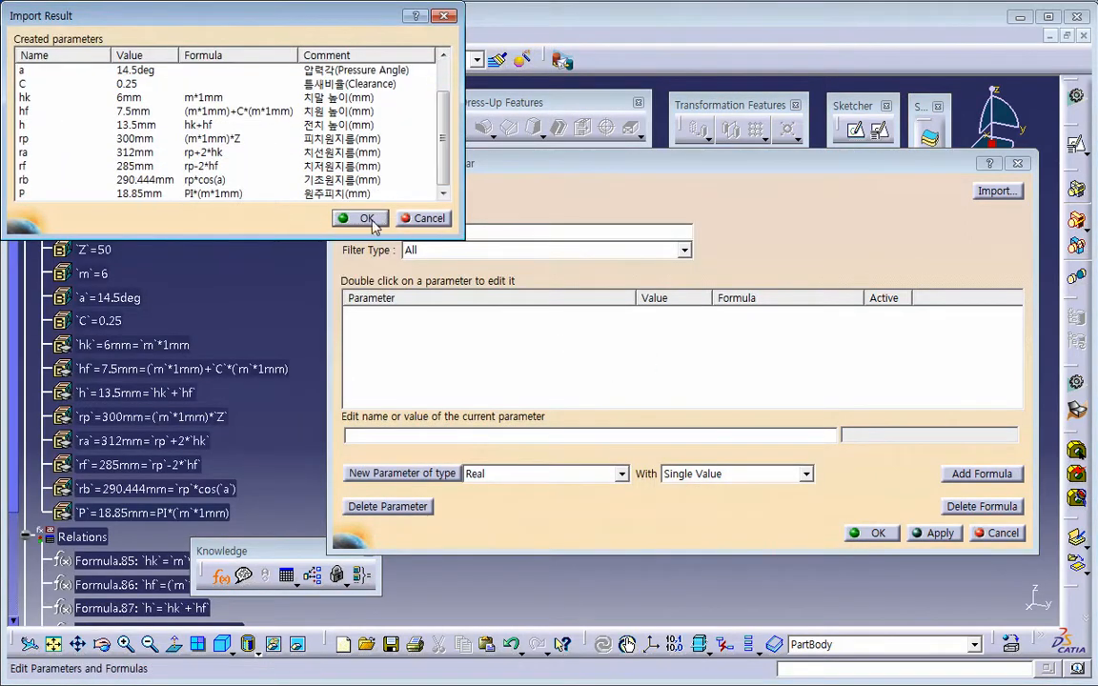
left_click(361, 218)
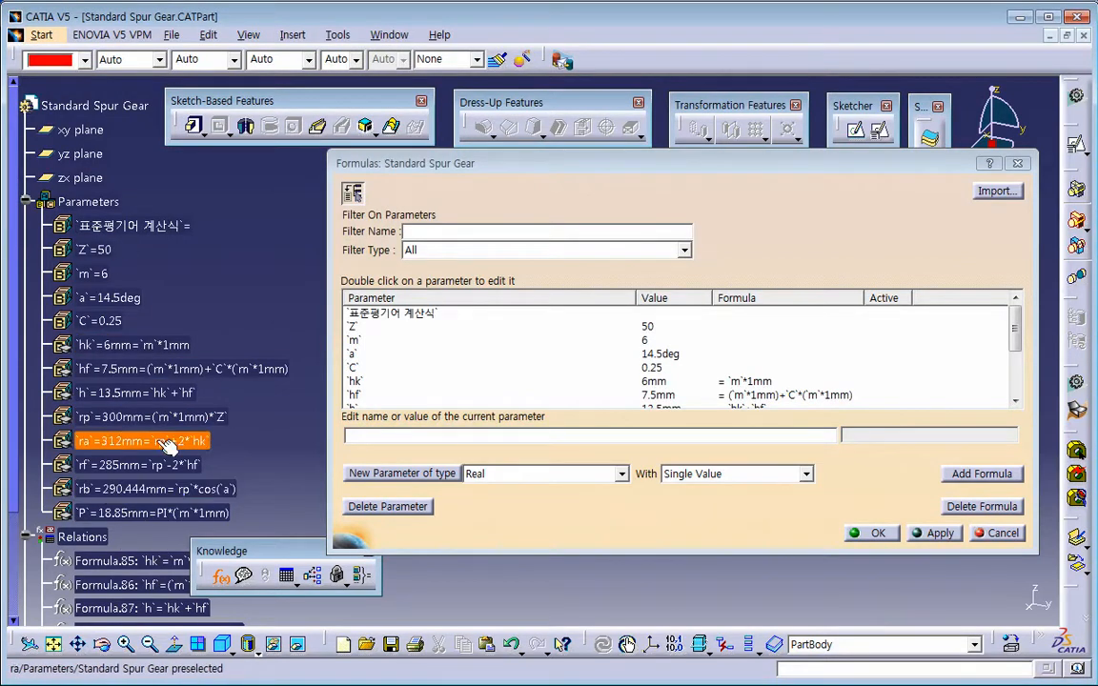
Open the 표준평기어계산식 workbook from the Parameter Import folder, examine its title row and return to CATIA's Formulas dialog.
left_click(416, 316)
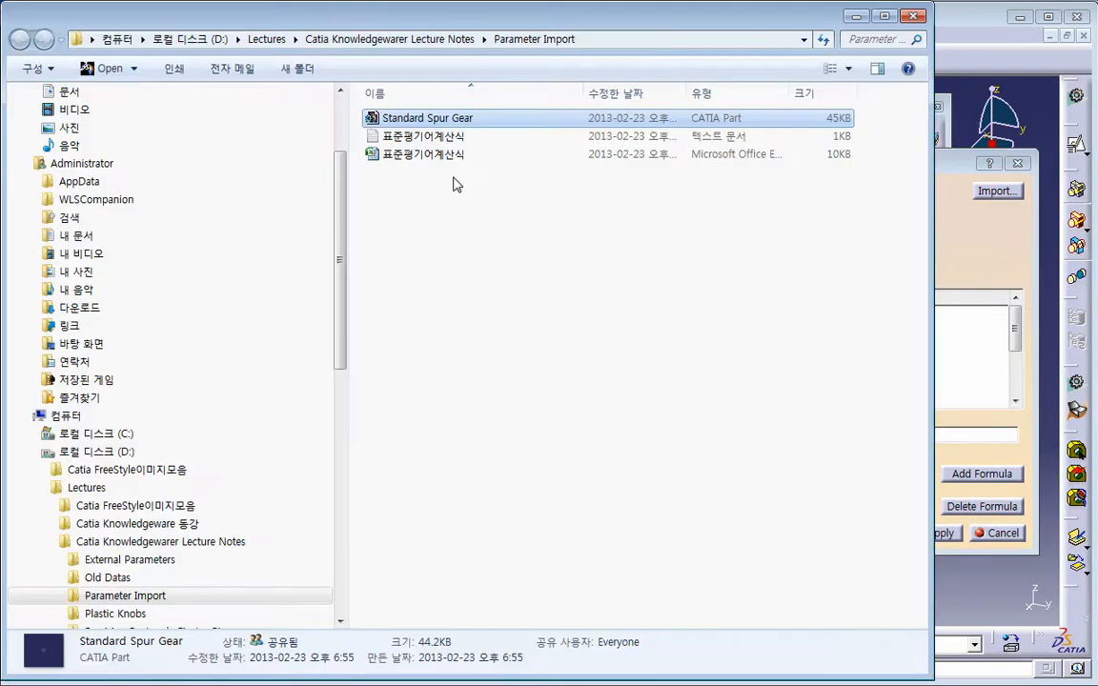
double_click(445, 154)
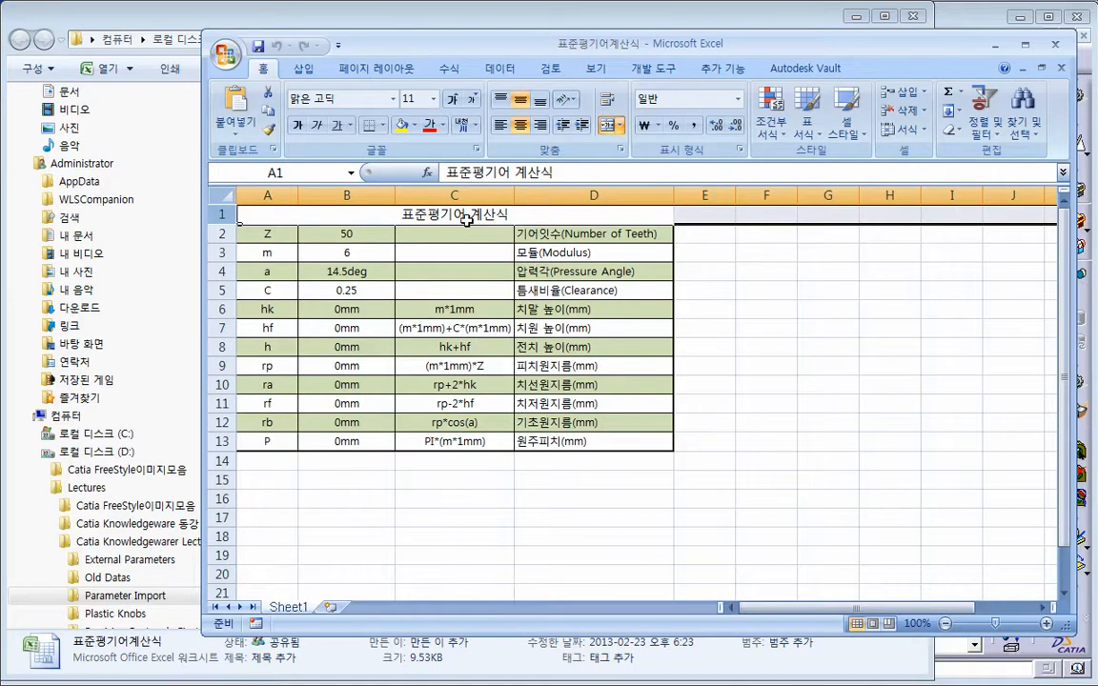
left_click(995, 44)
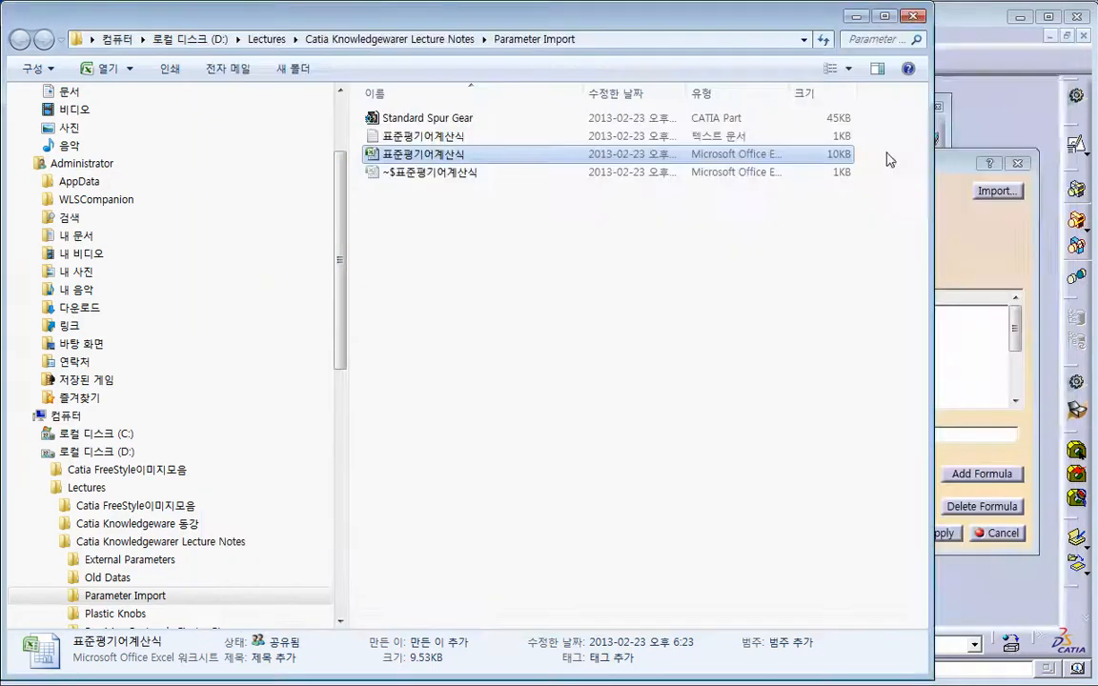
left_click(990, 252)
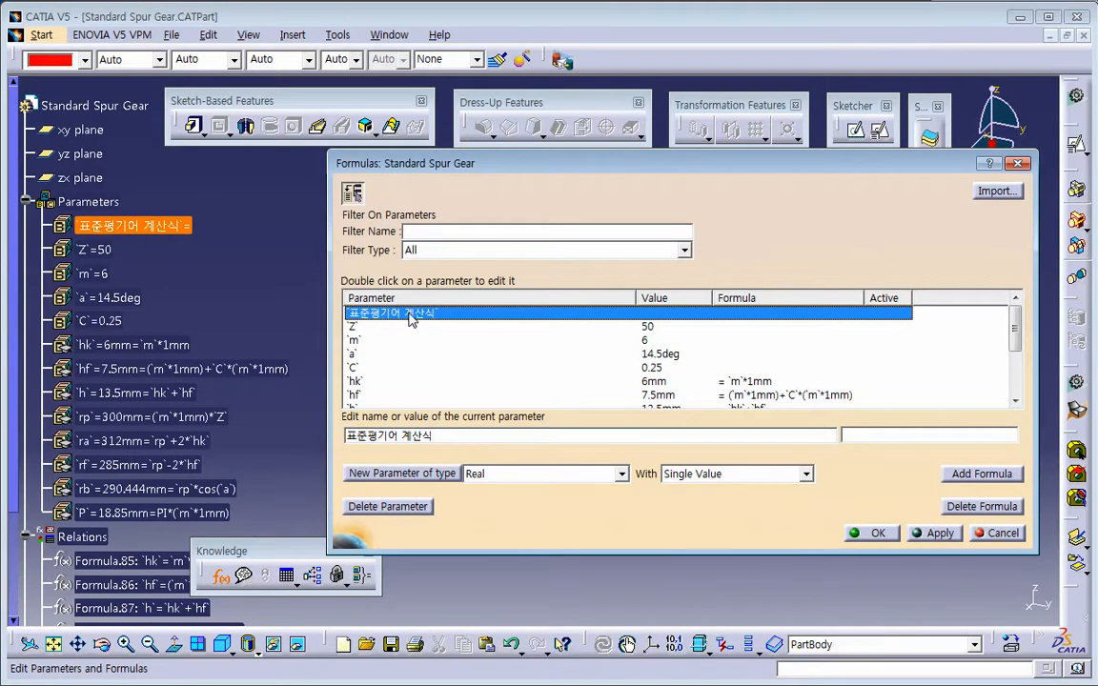
Delete the 표준평기어 계산식 title parameter and accept the Formulas dialog.
left_click(388, 506)
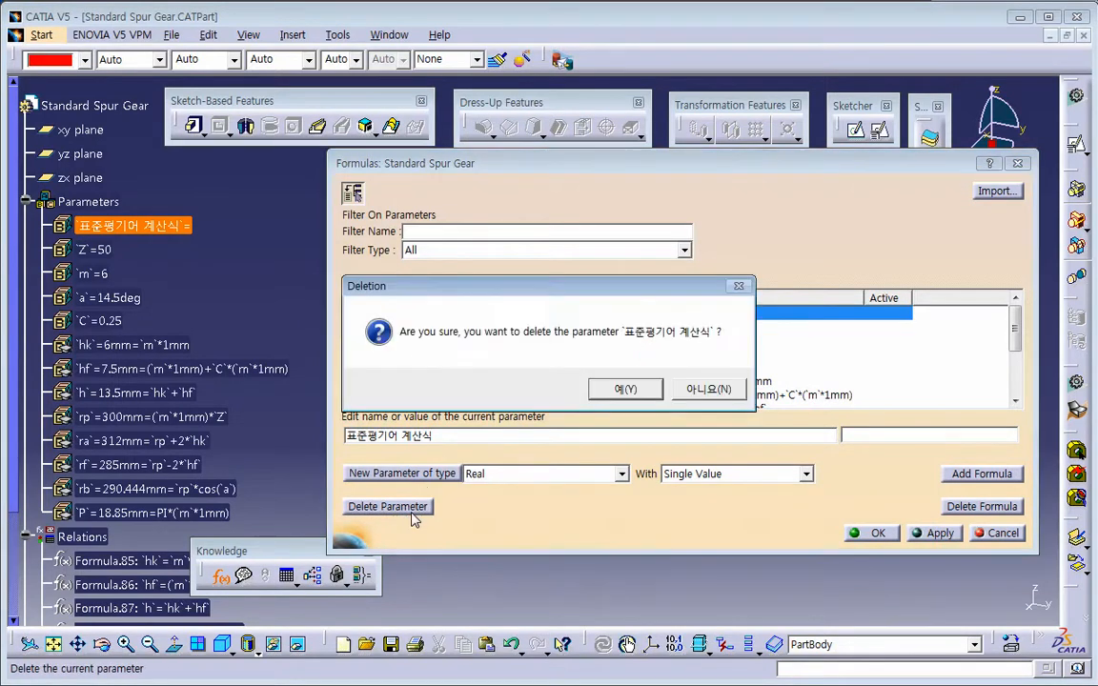
left_click(592, 392)
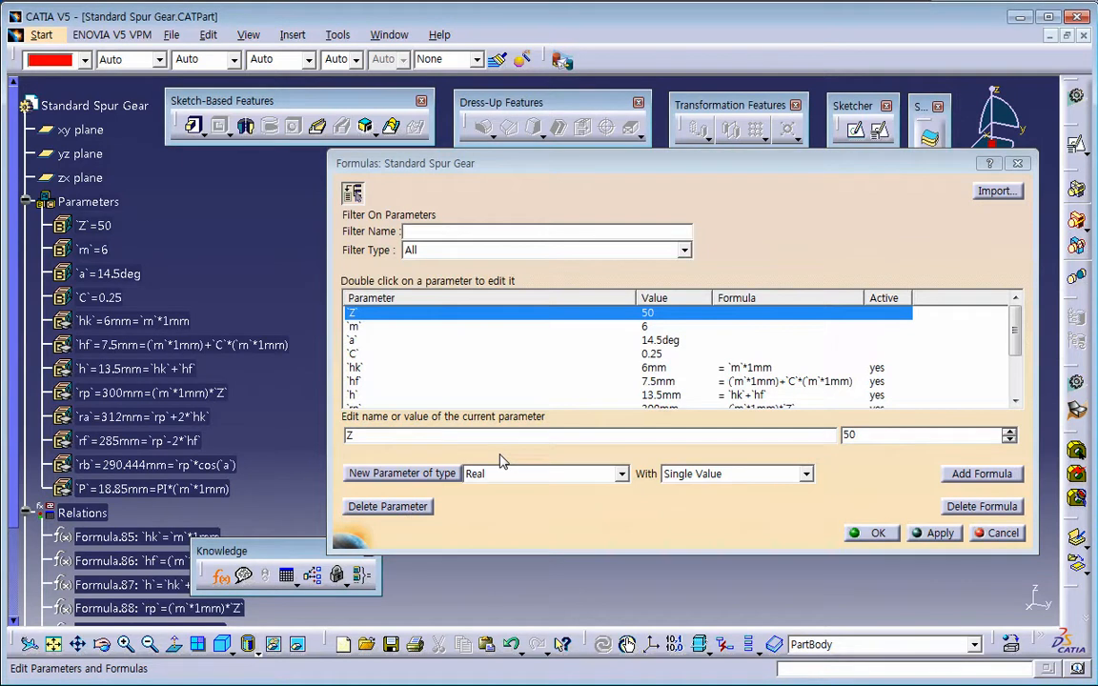
left_click(870, 533)
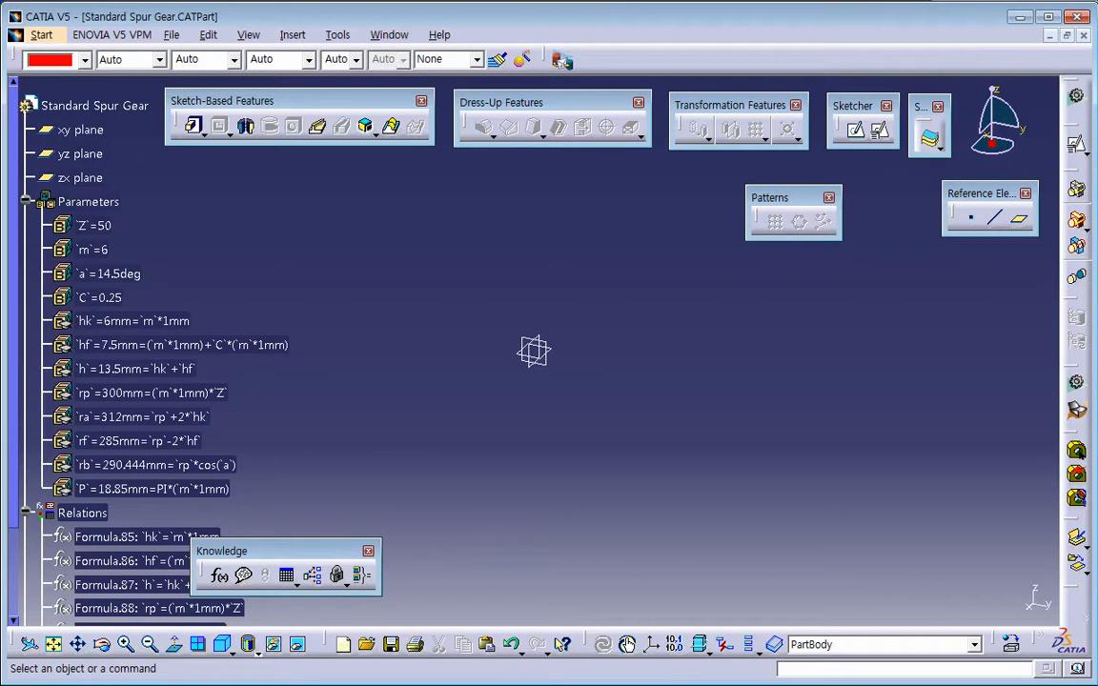
Reopen the 표준평기어계산식 workbook in Excel, set Z in B2 to 40, then save and close it.
key("alt+Tab")
double_click(445, 166)
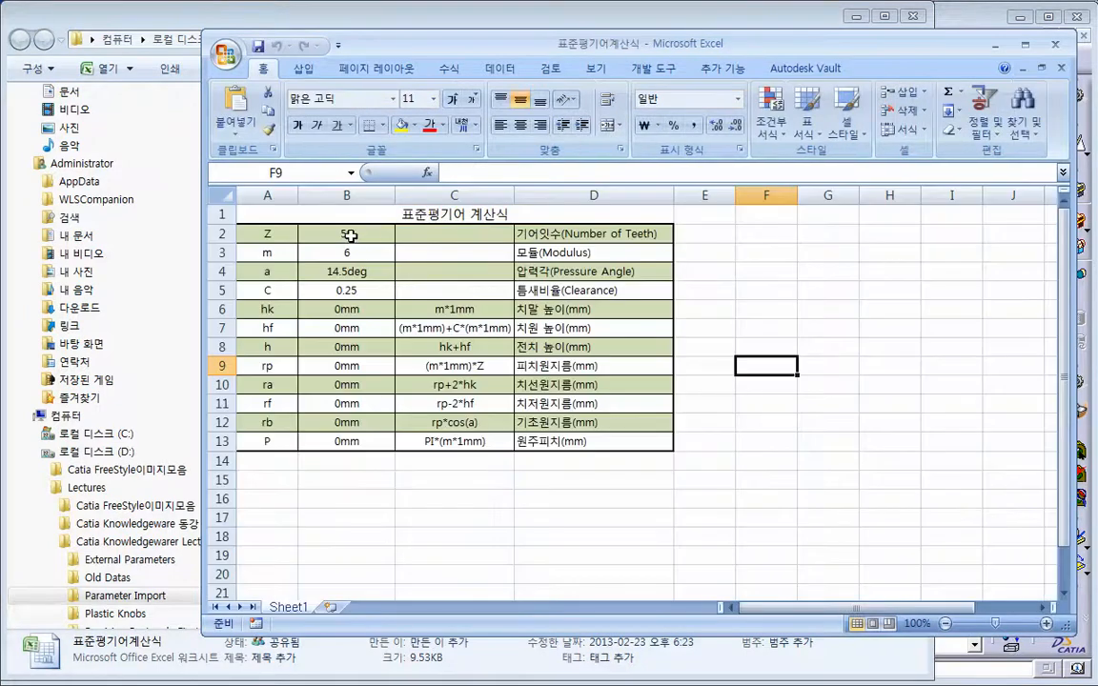
left_click(348, 236)
type("40")
key("Return")
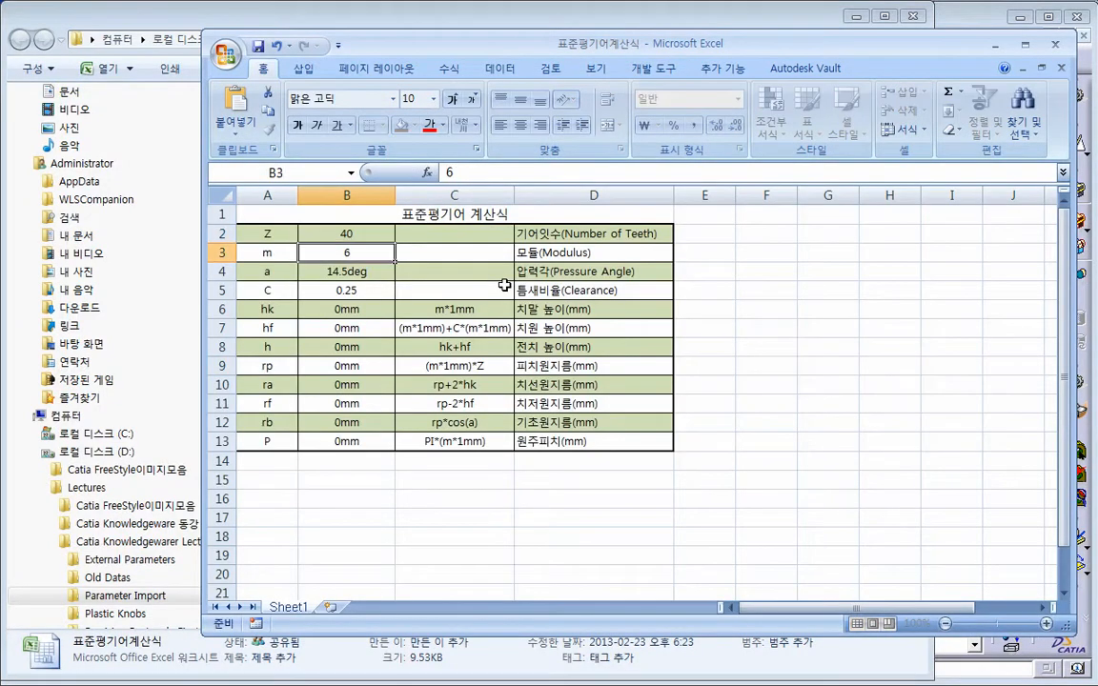
left_click(1061, 69)
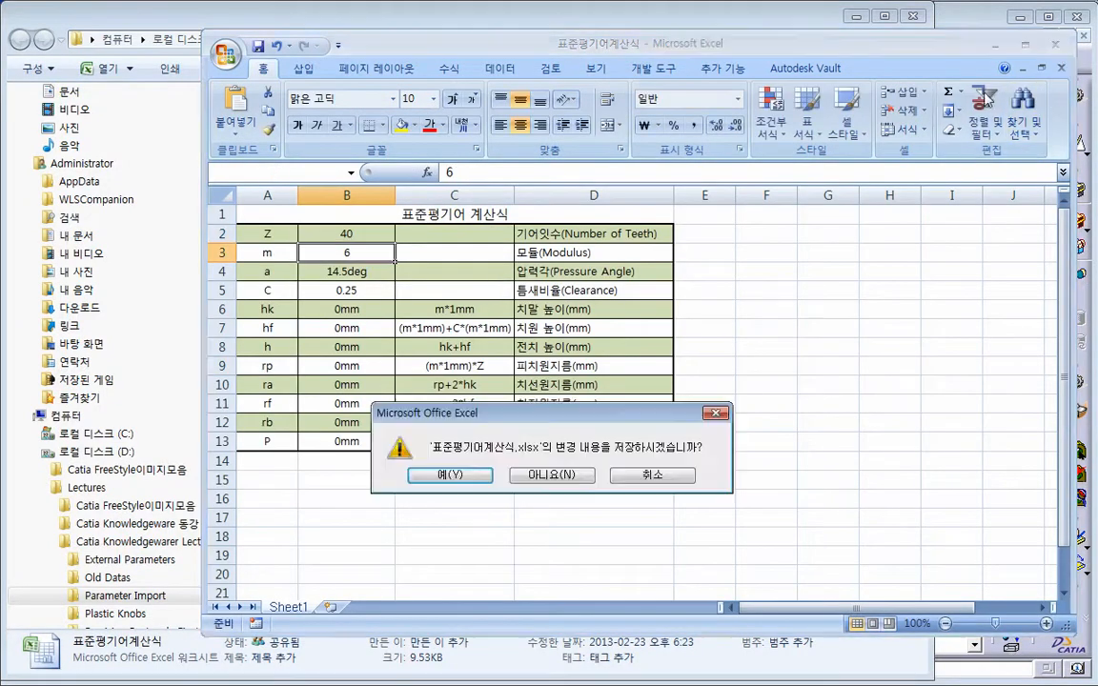
left_click(456, 473)
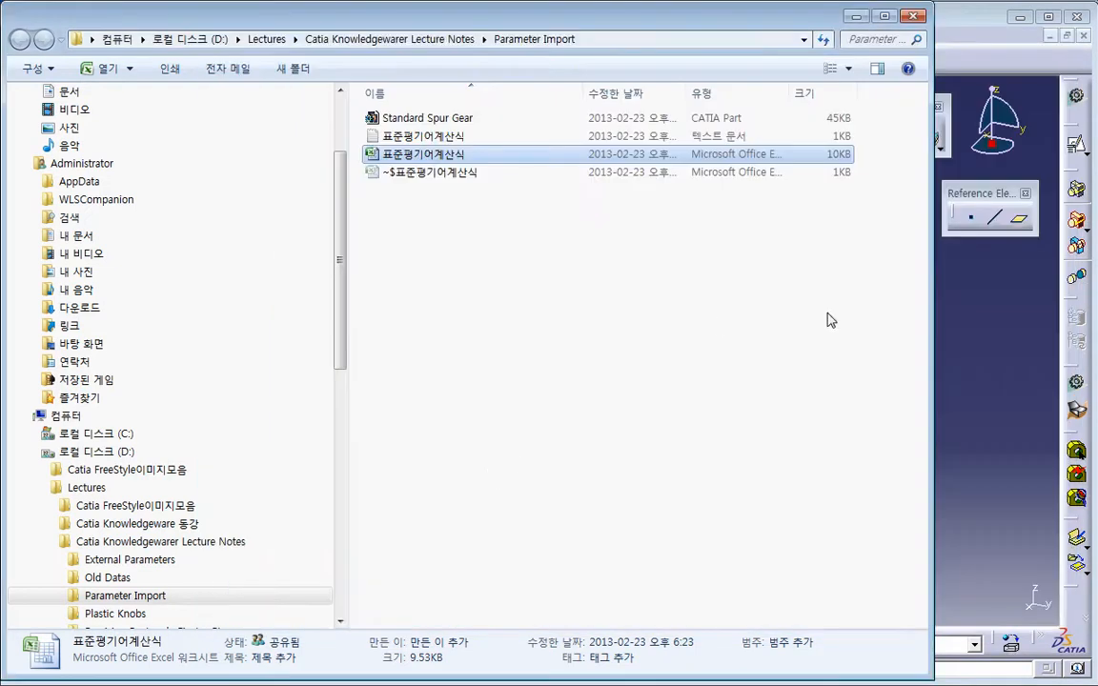
Return to CATIA and try to refresh the Z parameter with a local update, checking the update options of the Parameters set.
left_click(969, 399)
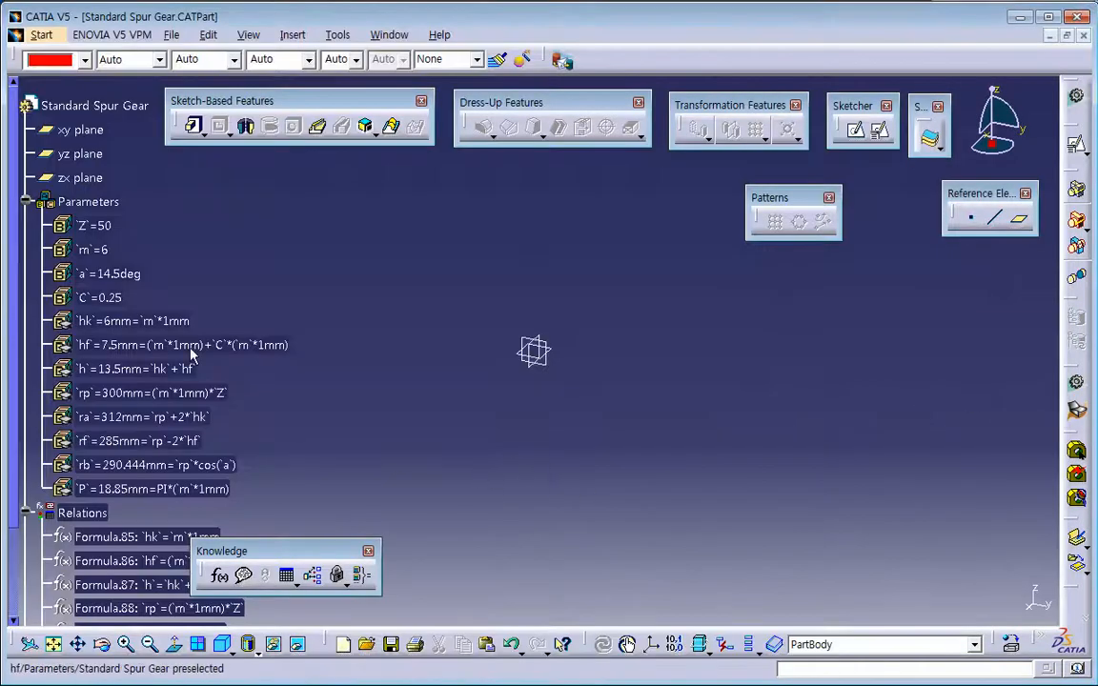
right_click(105, 228)
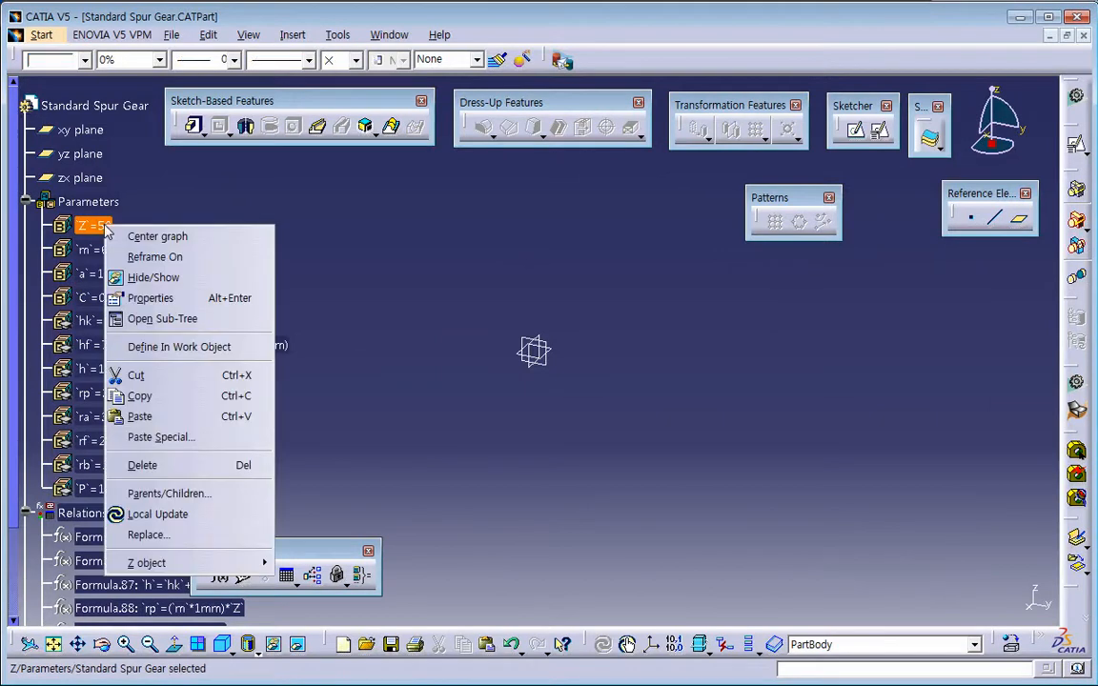
left_click(422, 425)
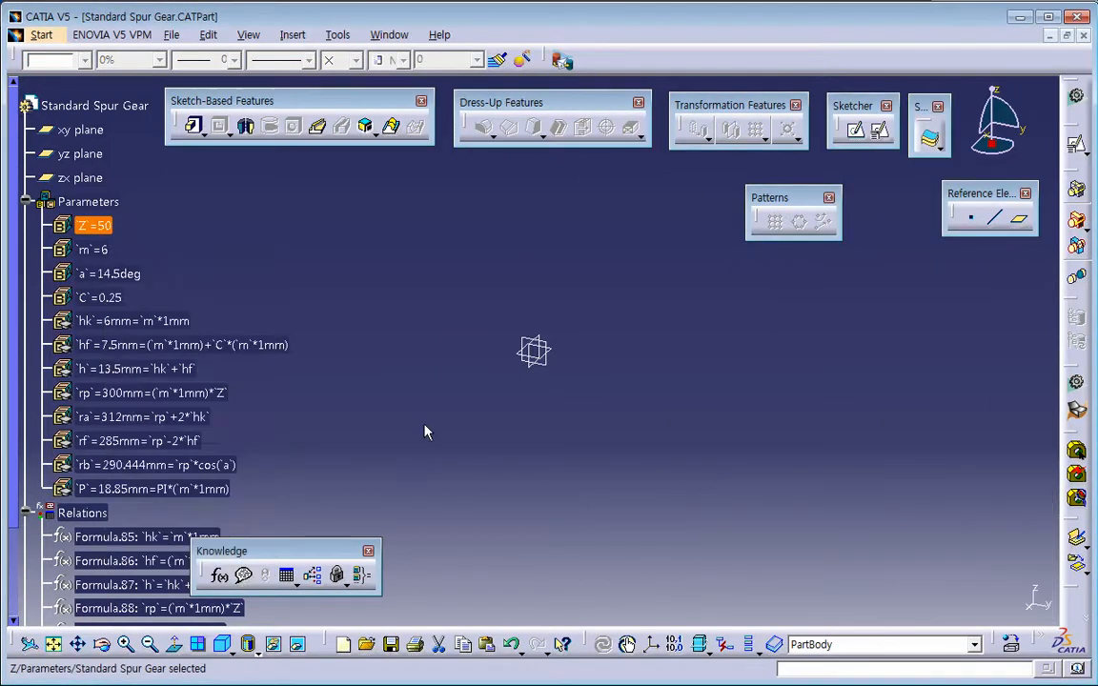
right_click(95, 226)
left_click(143, 520)
right_click(112, 203)
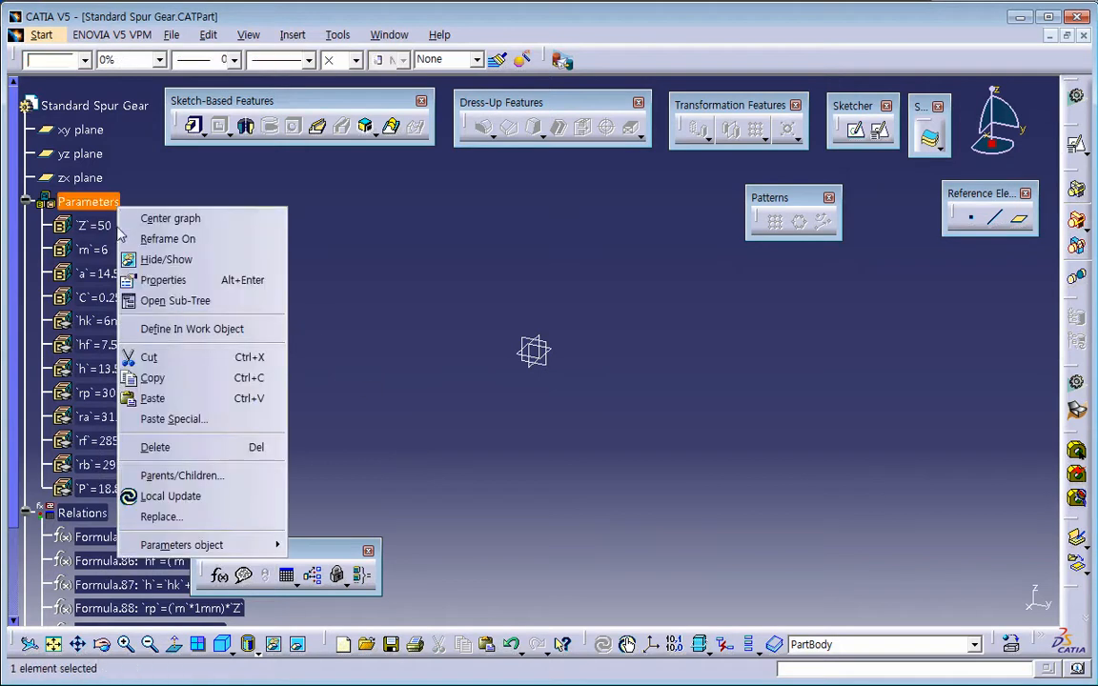
mouse_move(227, 555)
left_click(351, 545)
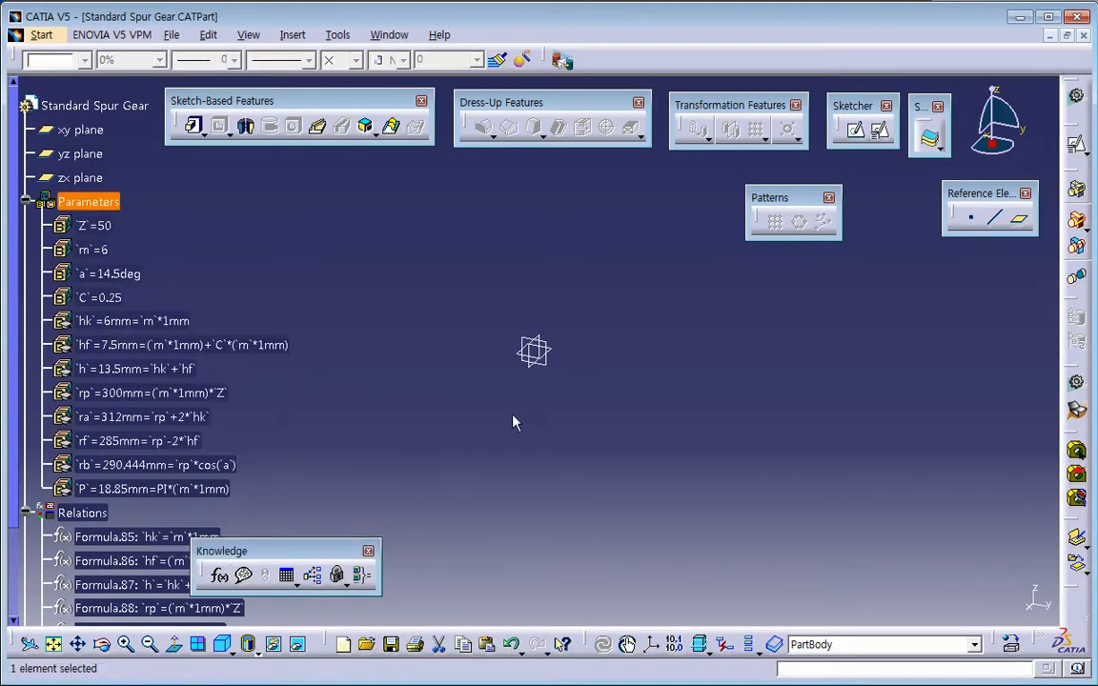
Re-import the changed 표준평기어계산식 workbook, review the list of already existing parameters and accept the new values.
left_click(219, 576)
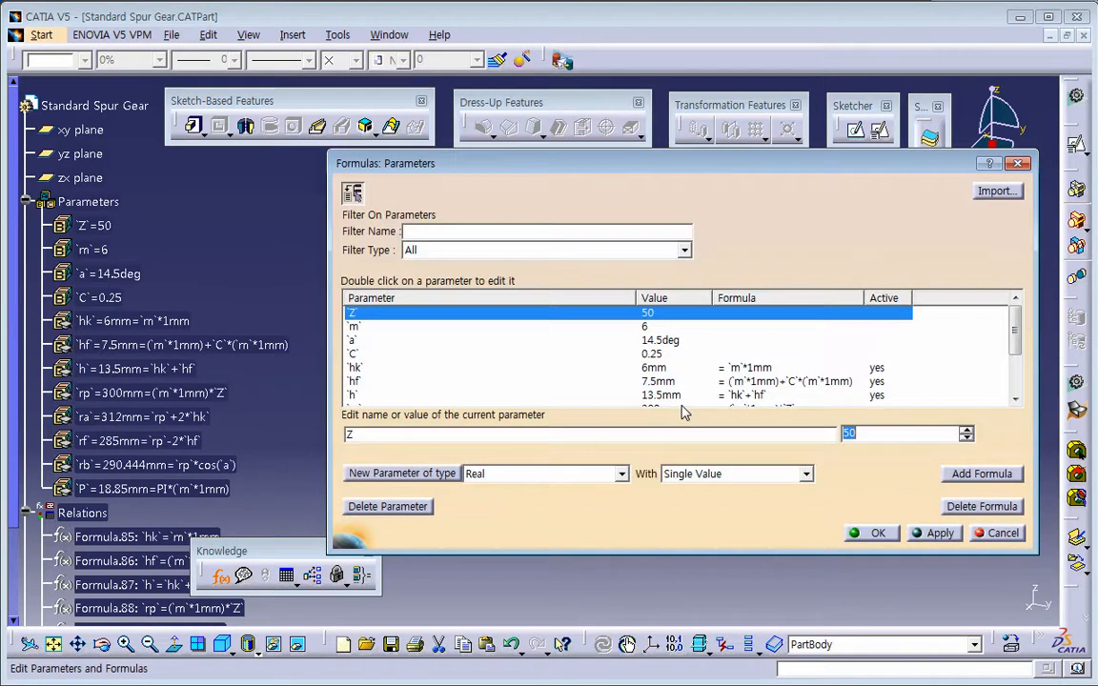
left_click(997, 190)
left_click(412, 233)
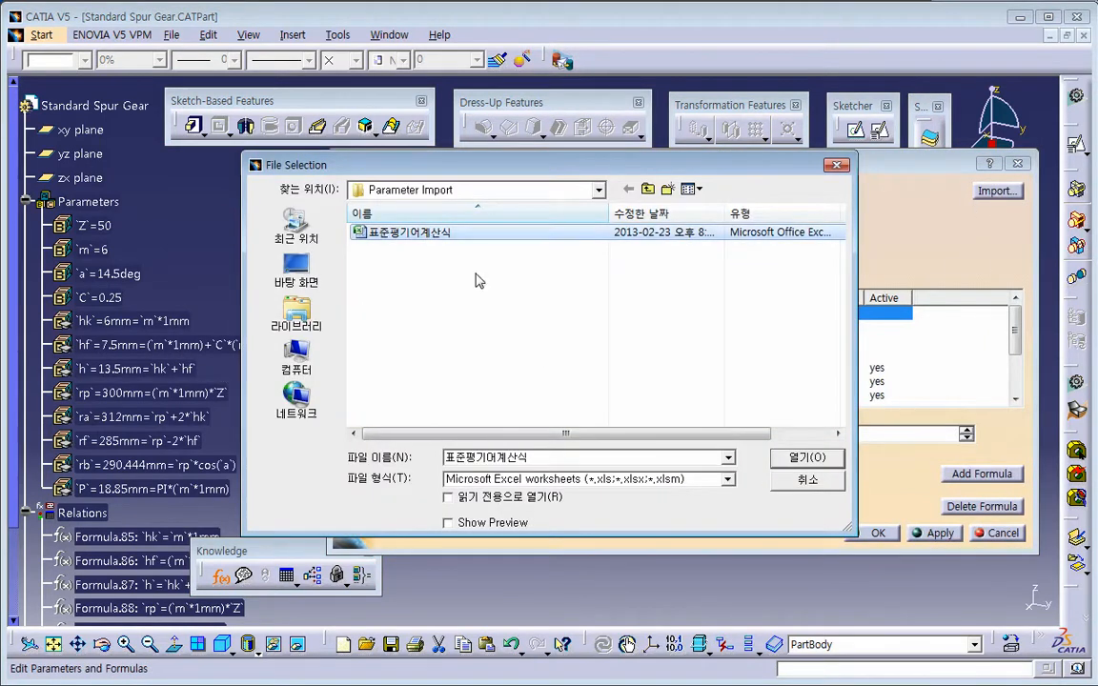
left_click(801, 460)
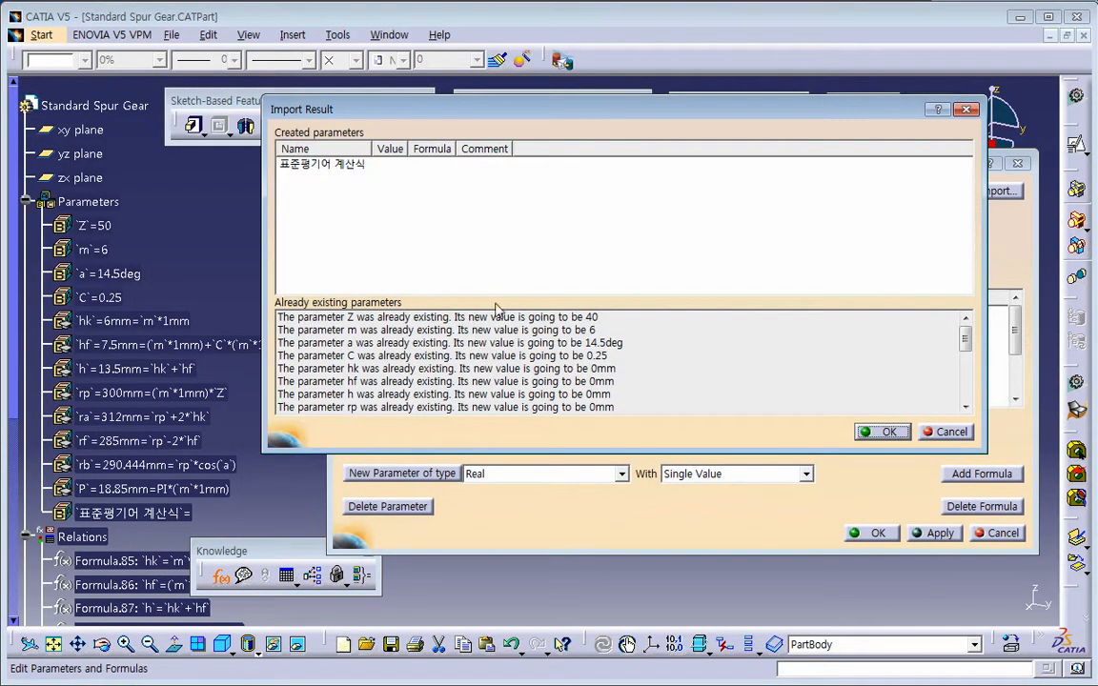
mouse_move(965, 348)
left_mouse_down()
mouse_move(965, 372)
mouse_move(969, 357)
left_mouse_up()
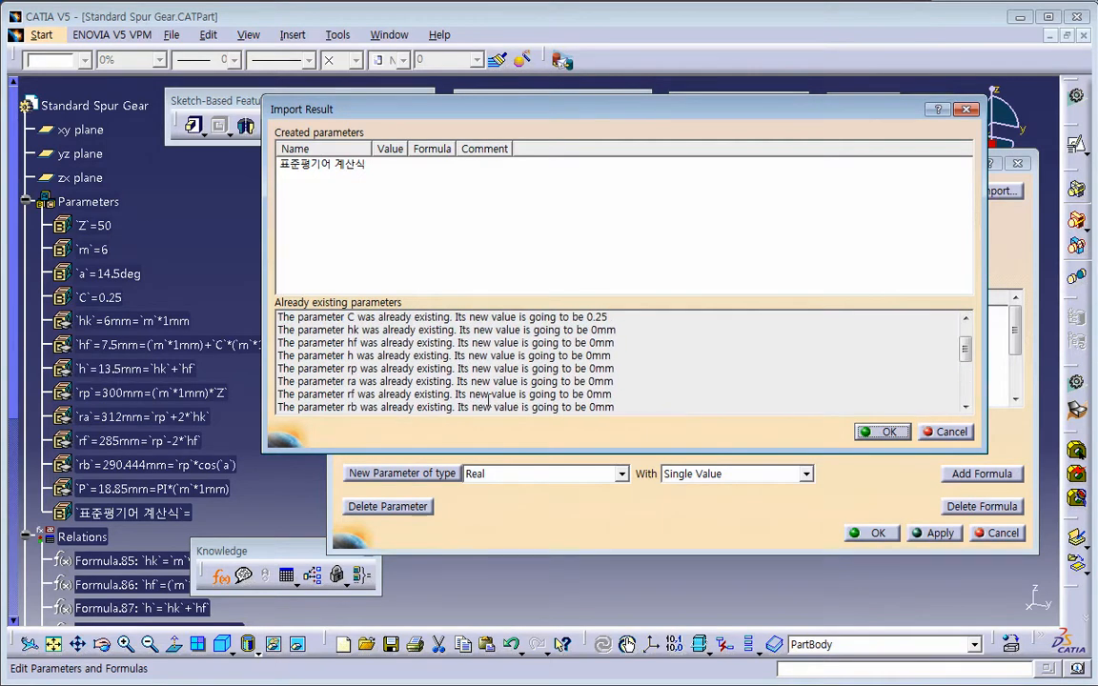
left_click_drag(459, 372, 358, 370)
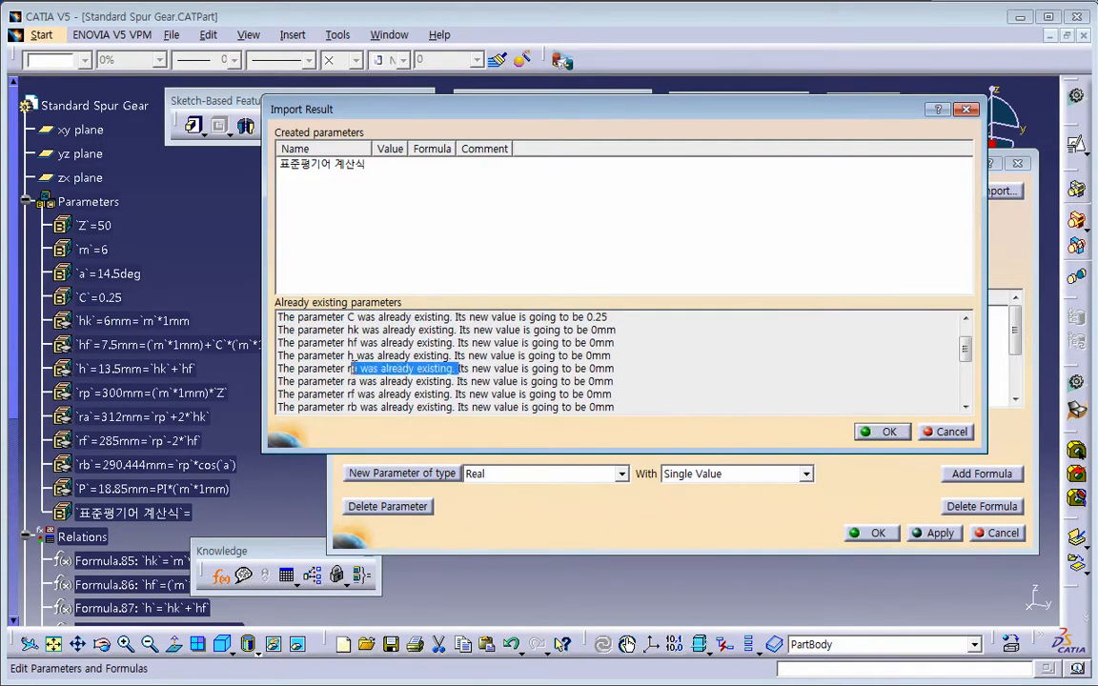
left_click(887, 432)
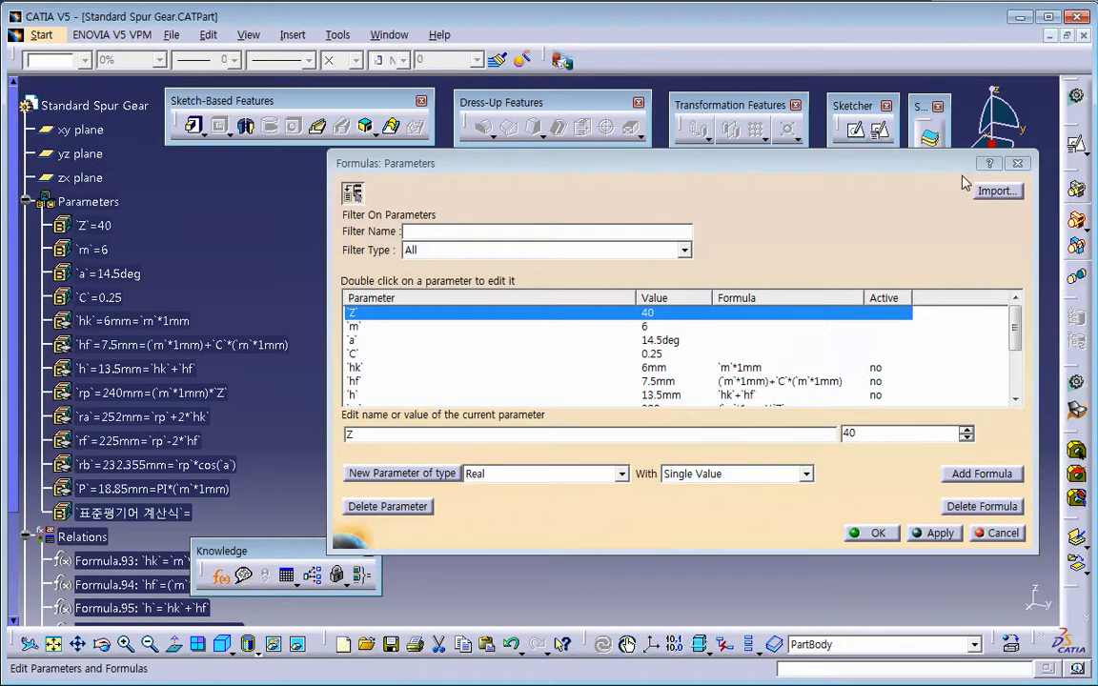
Import the 표준평기어계산식 workbook into the Parameters set again and accept the new values for the already existing parameters.
left_click(994, 196)
double_click(410, 231)
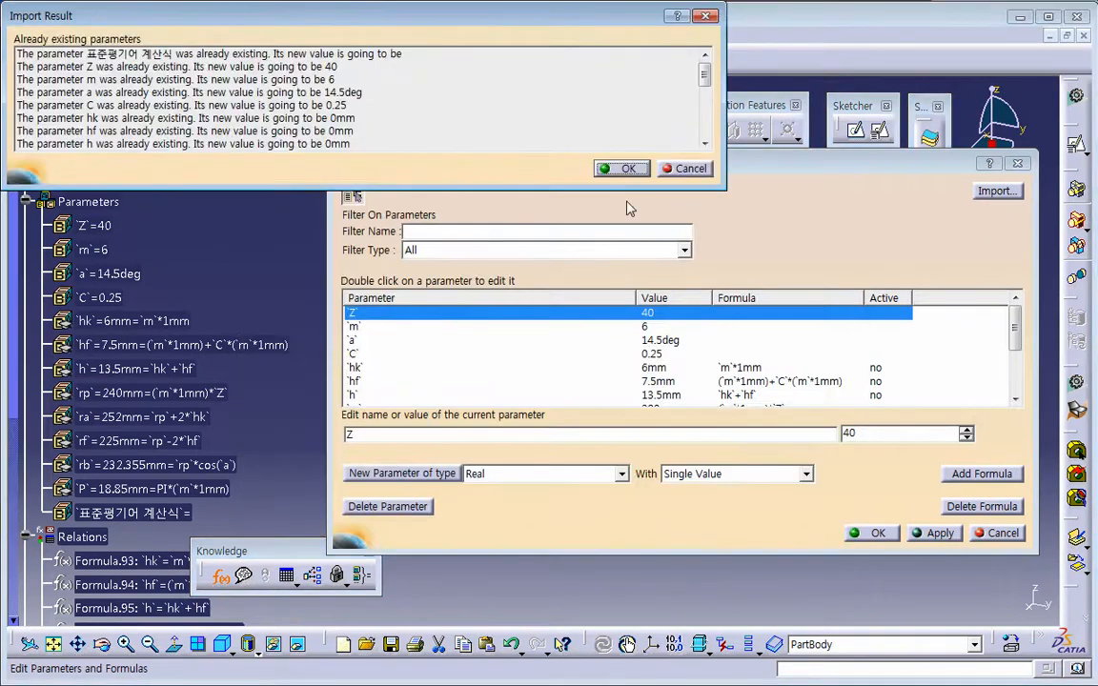
left_click_drag(534, 14, 636, 153)
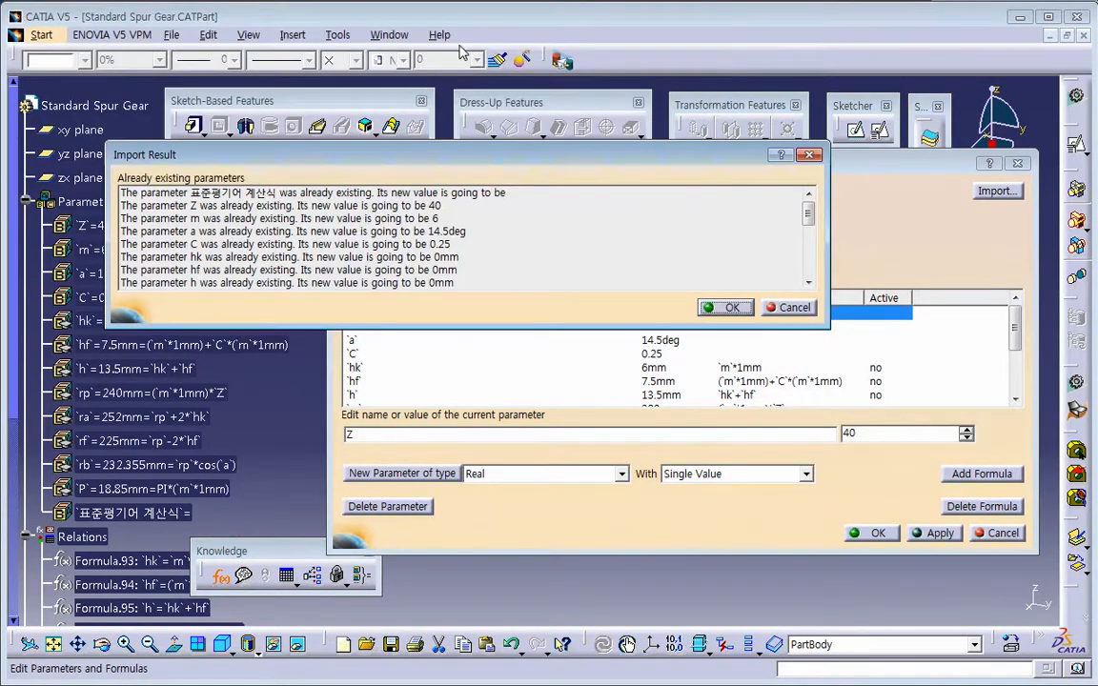
left_click_drag(560, 153, 560, 419)
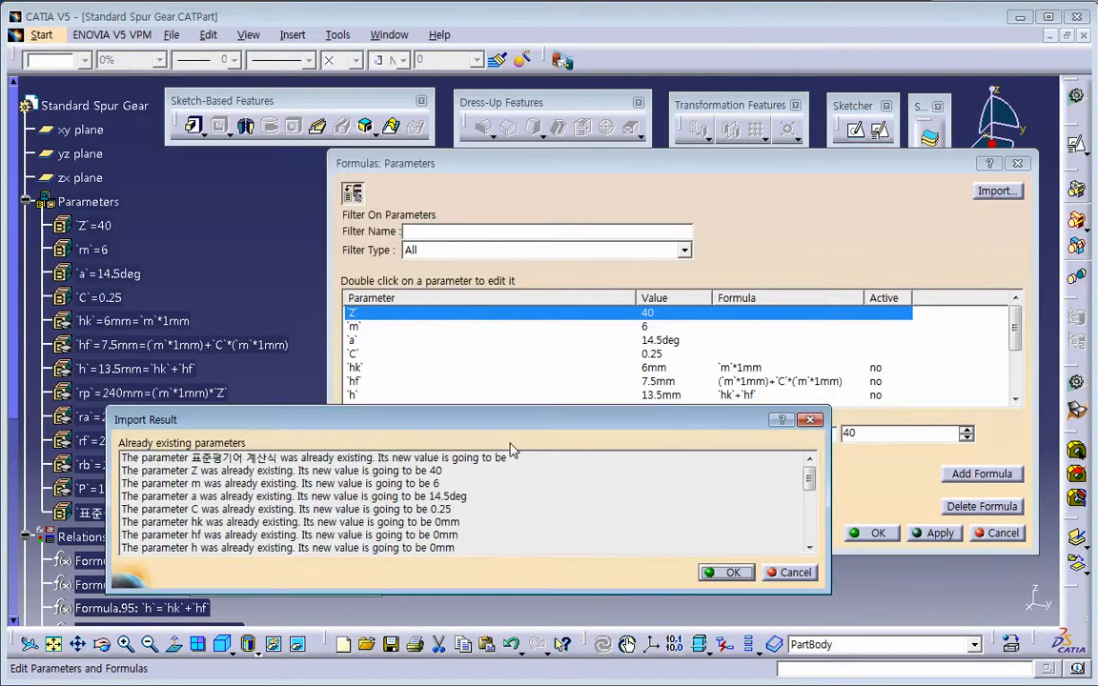
left_click(727, 572)
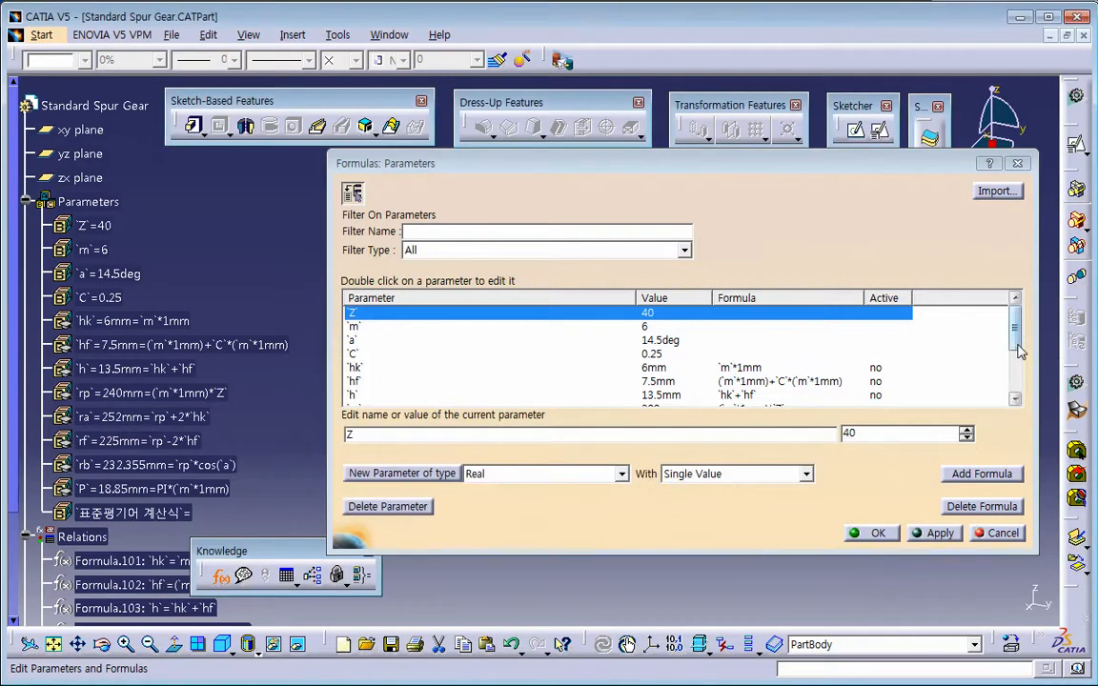
Delete the re-imported 표준평기어 계산식 title parameter from the part's parameter list.
left_click(1016, 352)
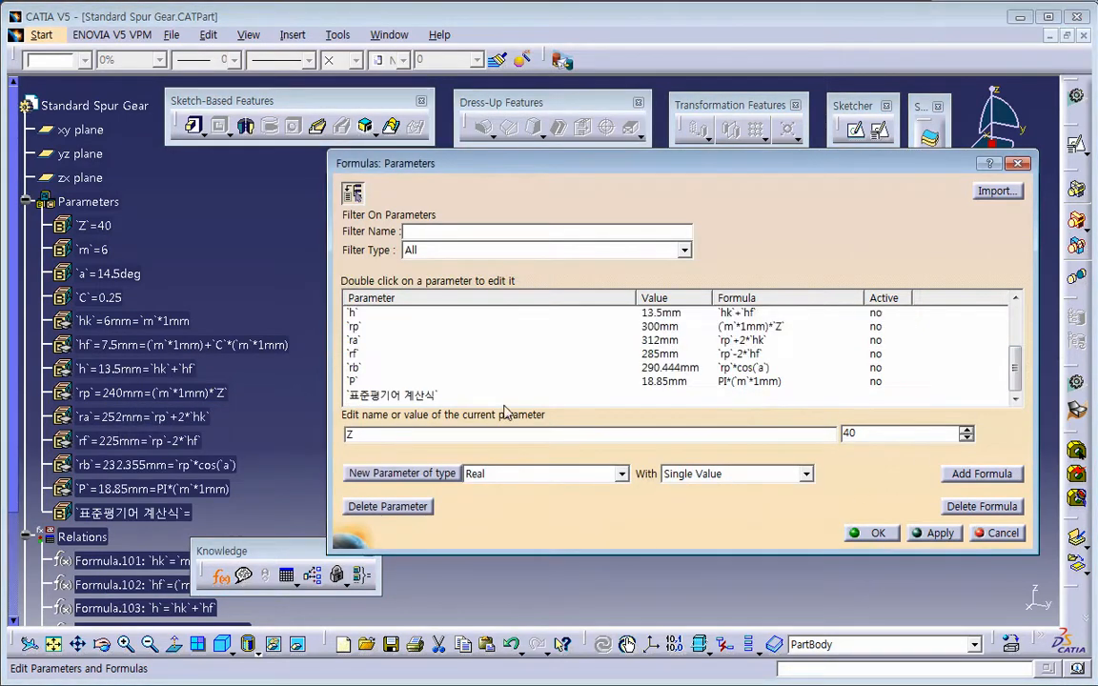
left_click(400, 395)
left_click(388, 506)
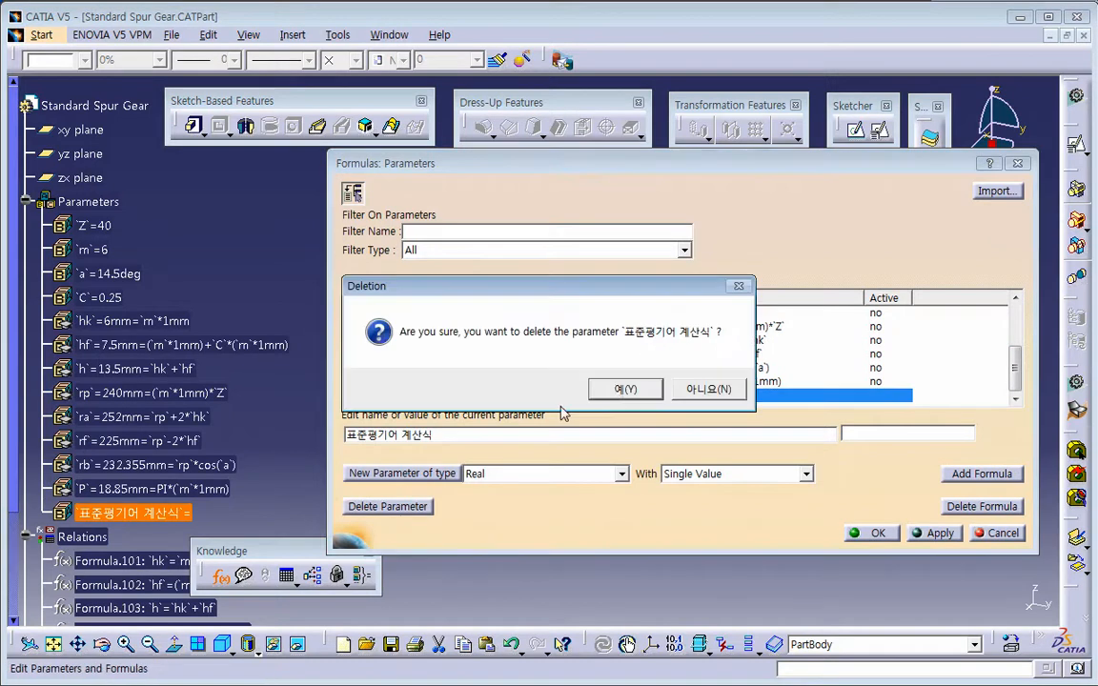
left_click(605, 390)
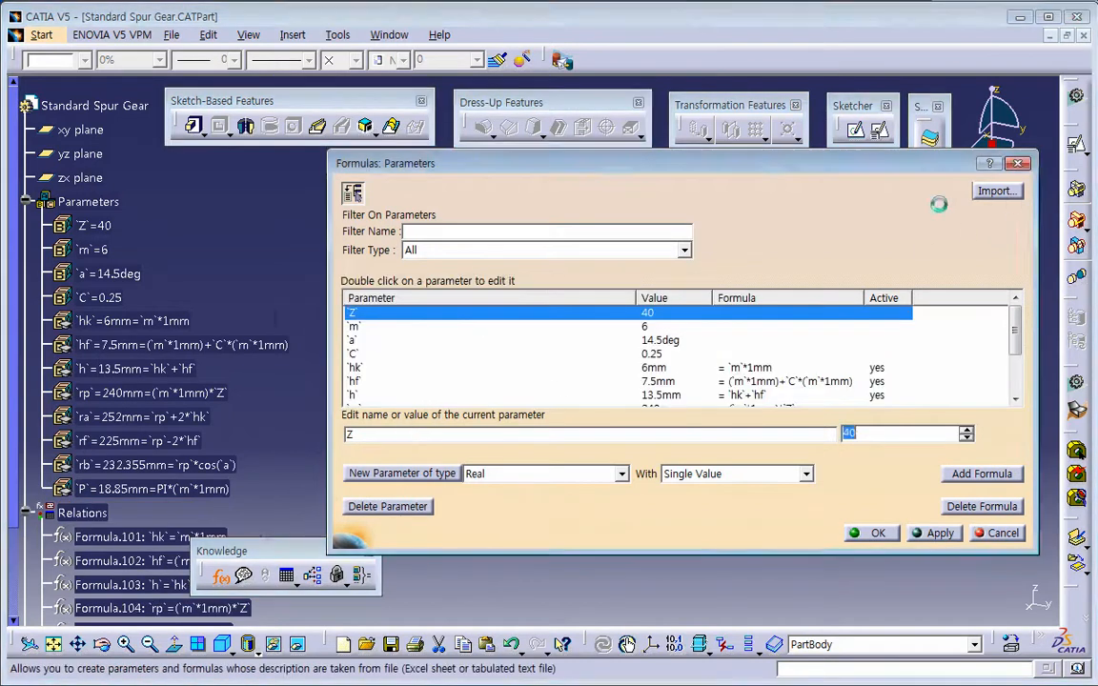
left_click(1001, 194)
double_click(405, 231)
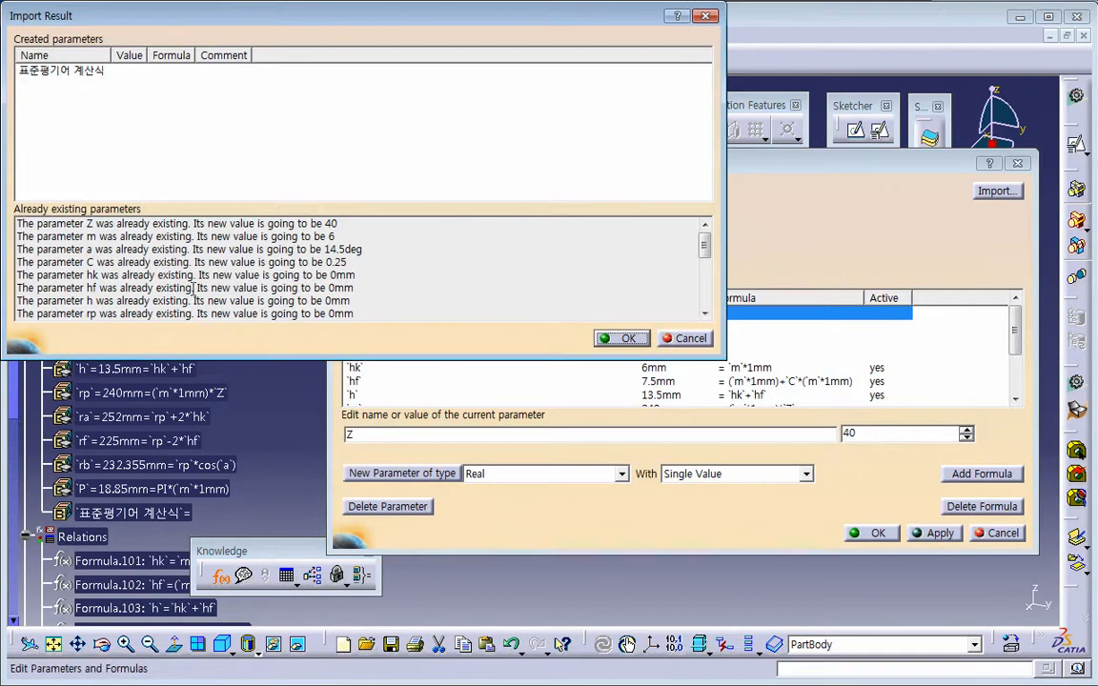
left_click(82, 71)
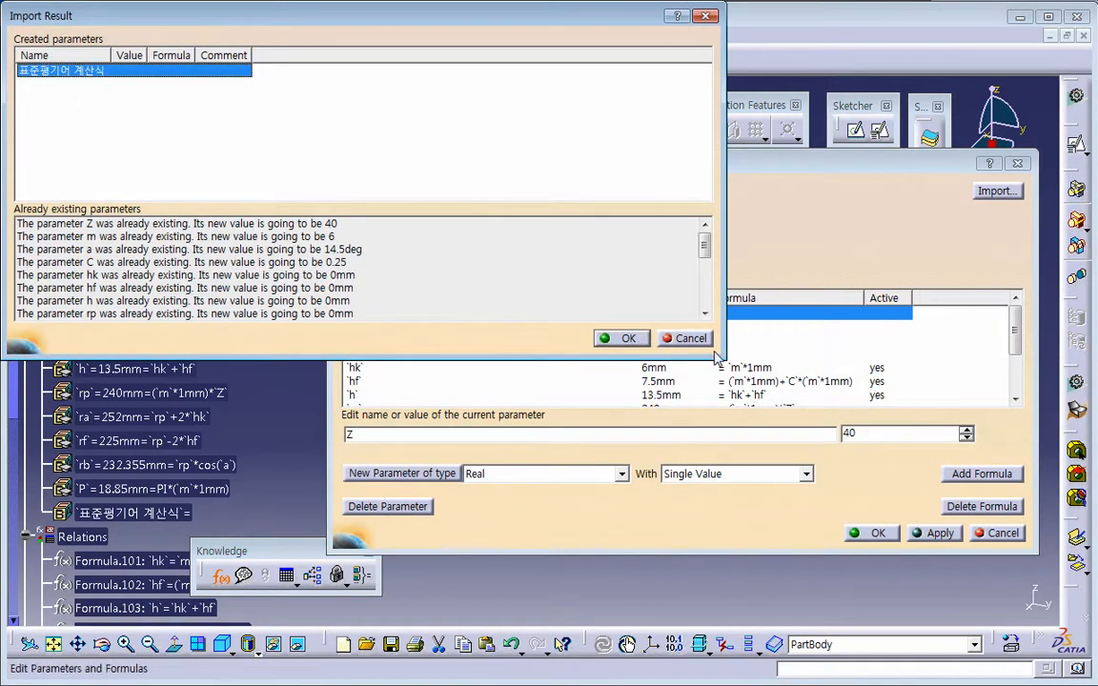
left_click(684, 339)
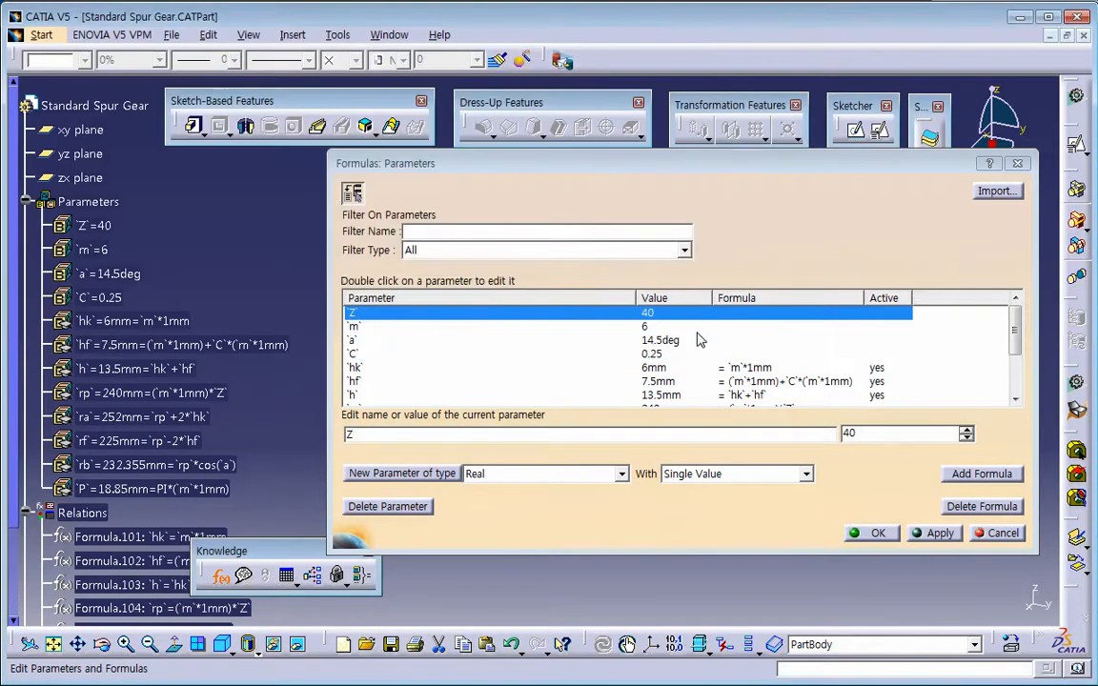
Accept the part's Formulas dialog and create a new document of type Product.
left_click(877, 533)
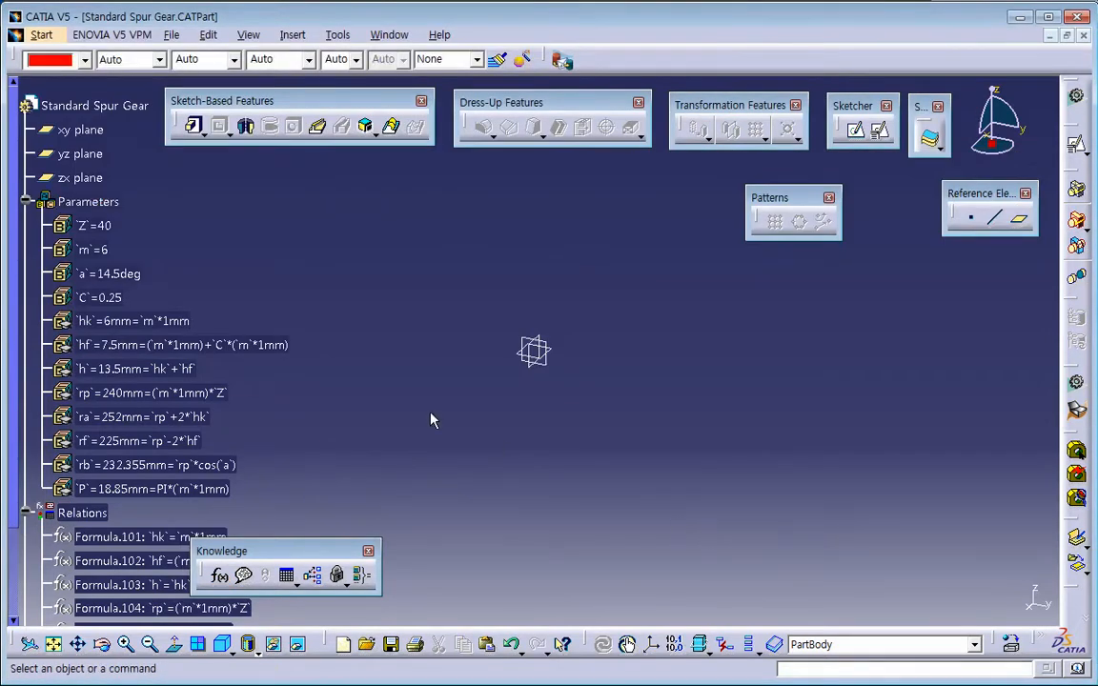
left_click(171, 35)
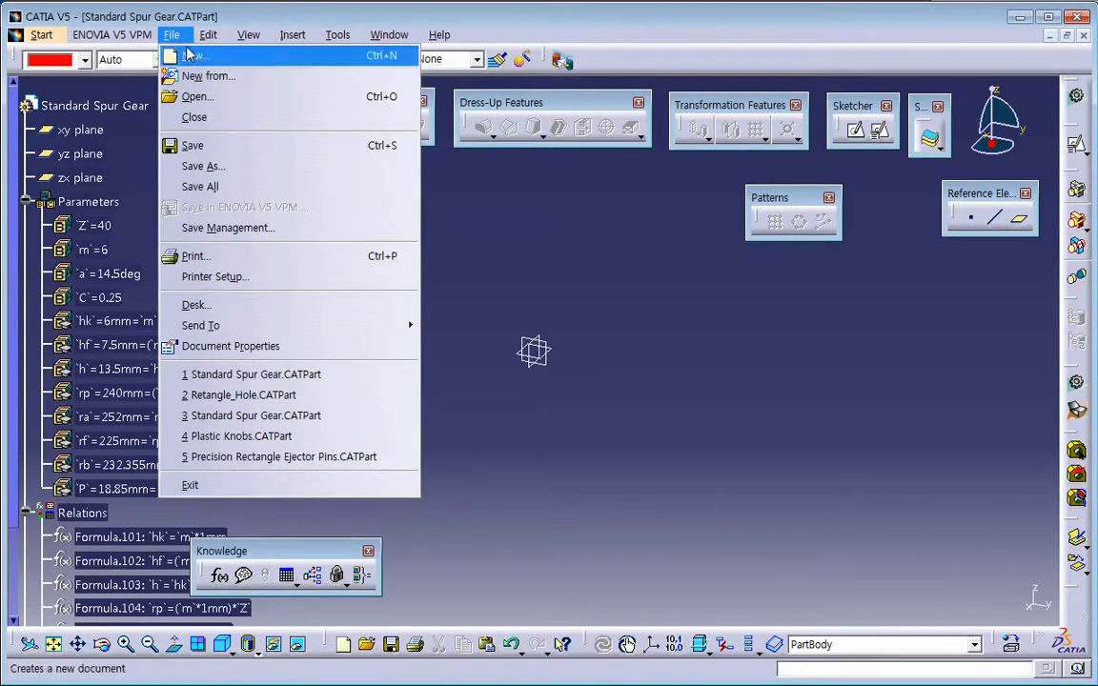
left_click(186, 55)
left_click(722, 340)
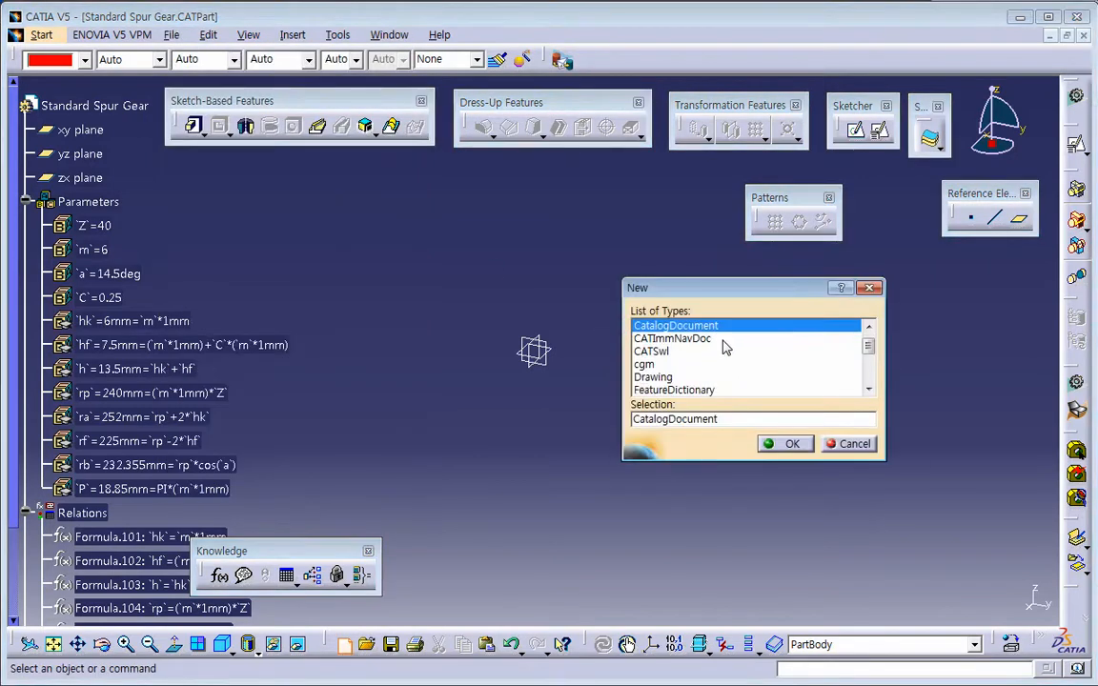
scroll(723, 348, "down", 3)
left_click(670, 378)
left_click(681, 364)
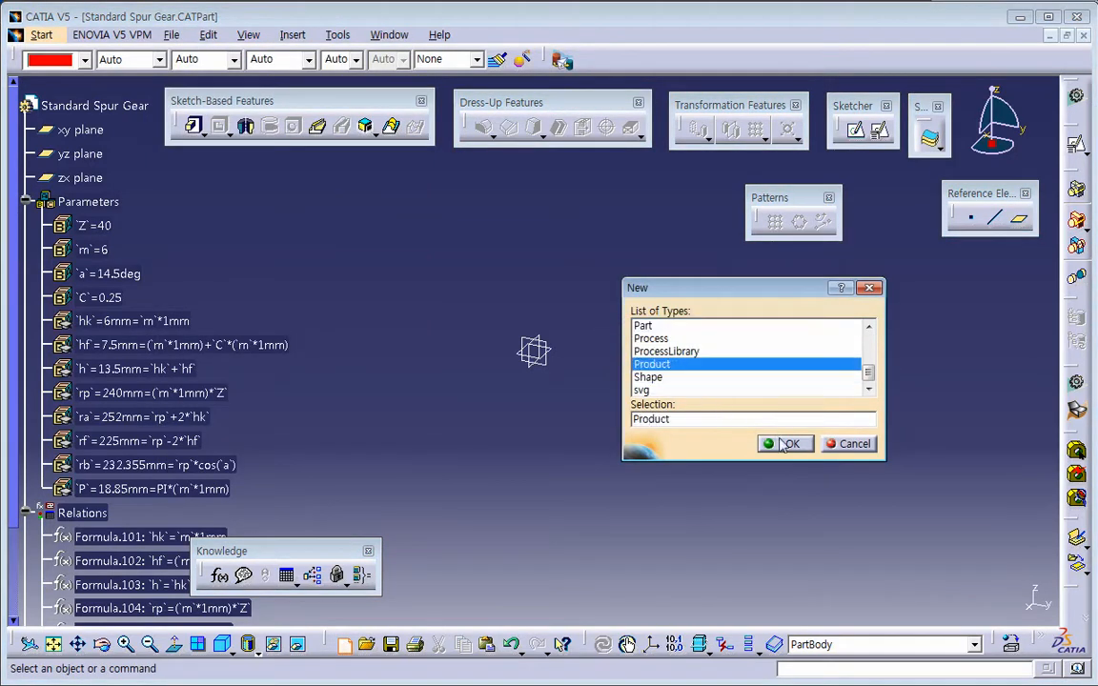
left_click(782, 444)
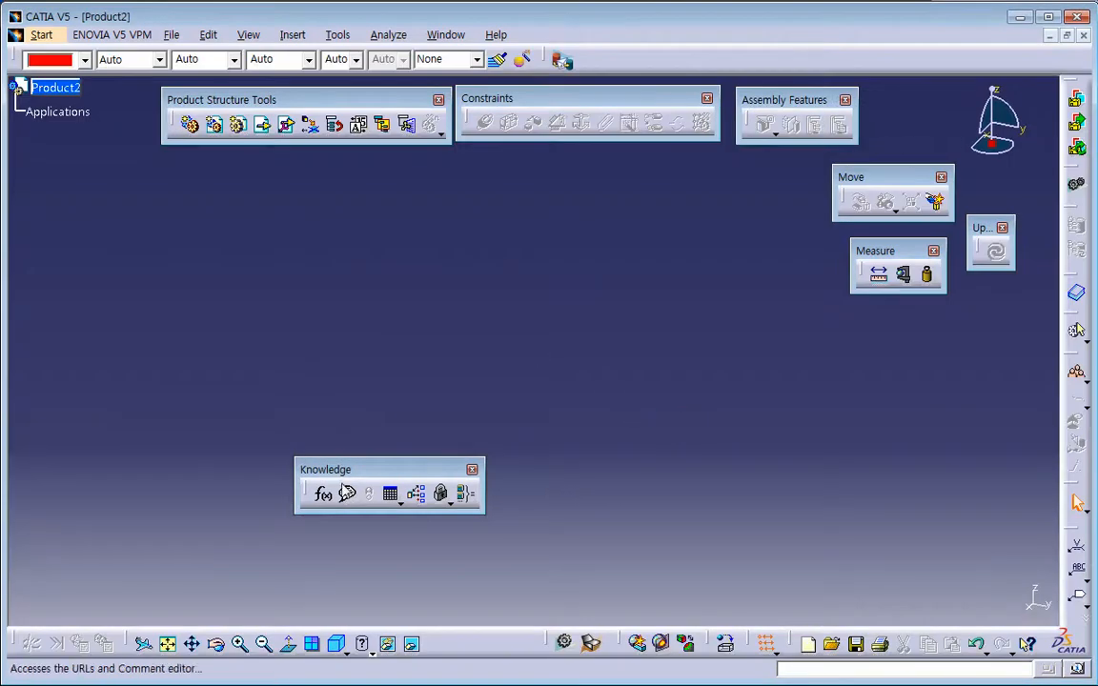
Import the parameters and formulas from the 표준평기어계산식 workbook into the new product and accept the import result.
left_click(323, 492)
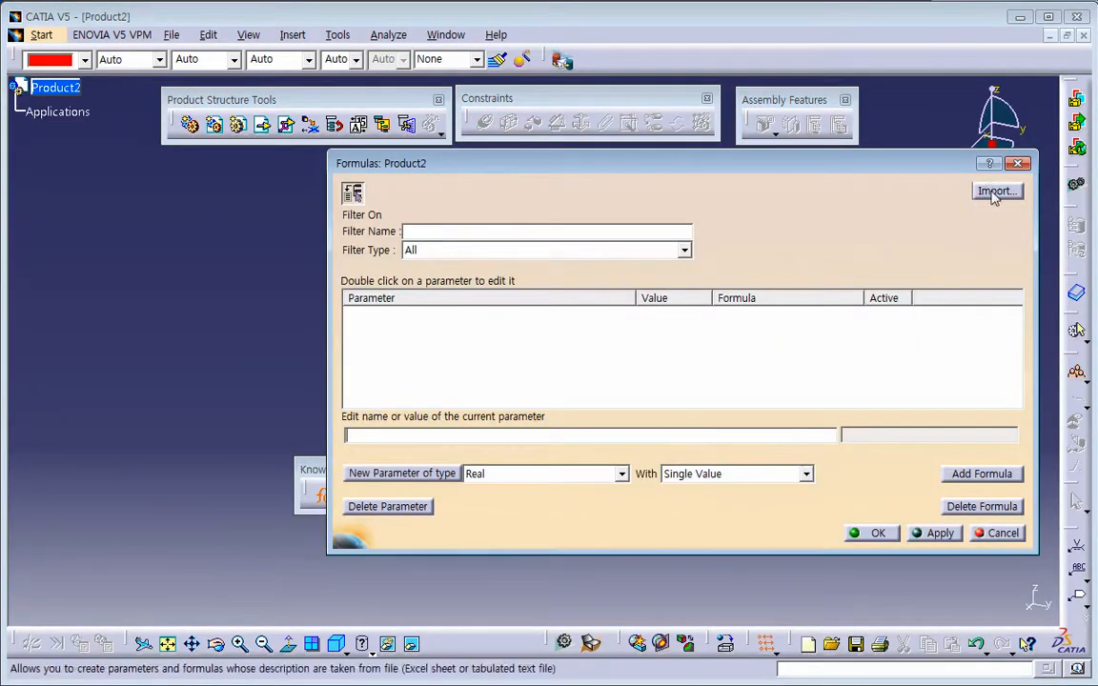
left_click(993, 190)
left_click(447, 232)
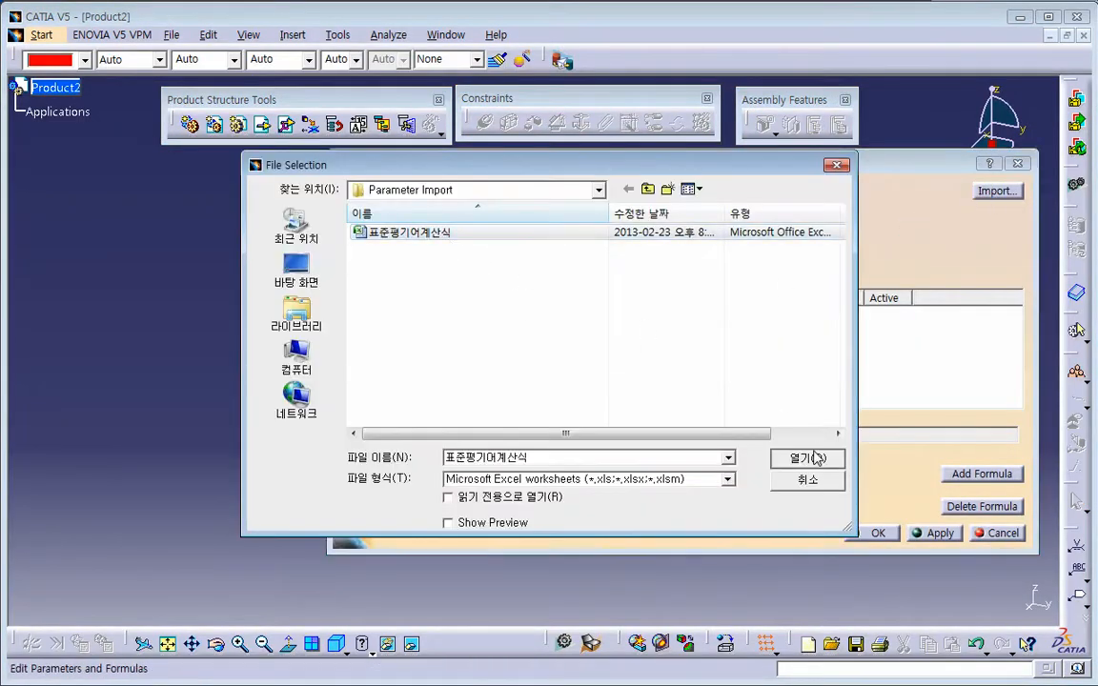
left_click(806, 457)
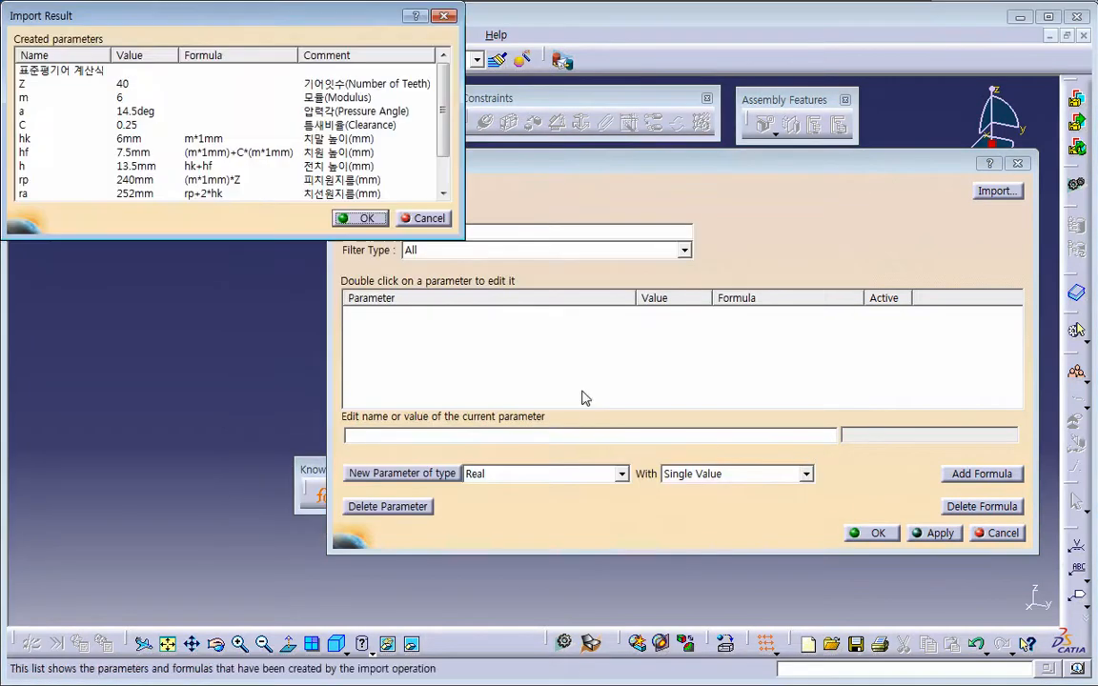
left_click(366, 220)
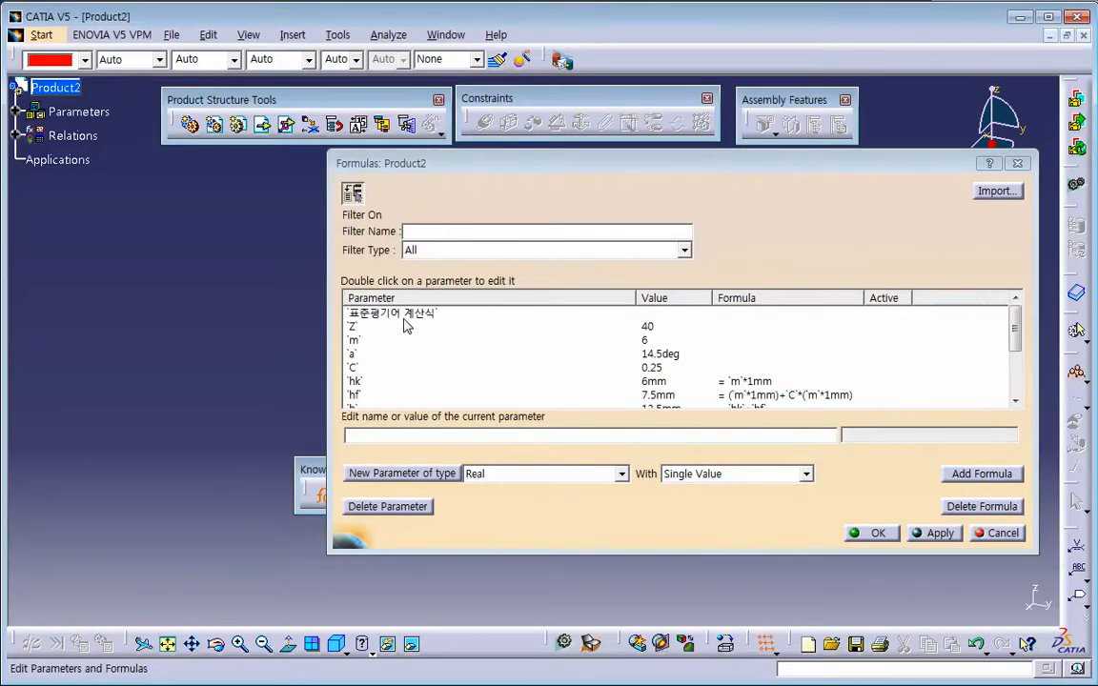
Delete the 표준평기어 계산식 title parameter from the product and accept the Formulas dialog.
left_click(400, 313)
left_click(426, 508)
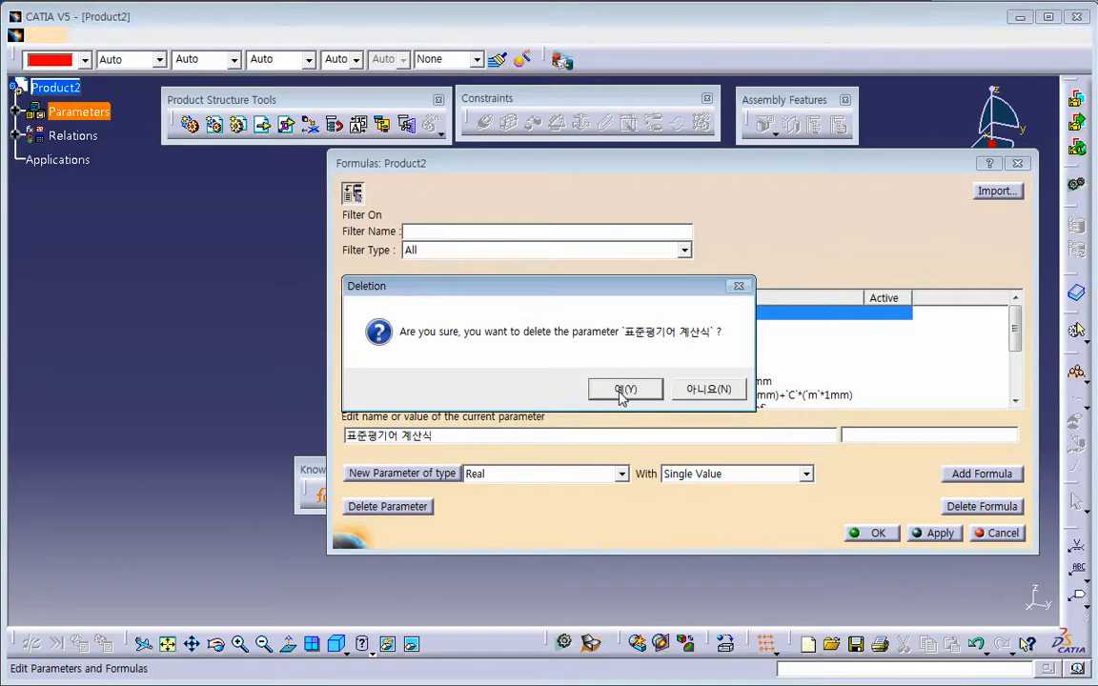
left_click(626, 389)
left_click(871, 535)
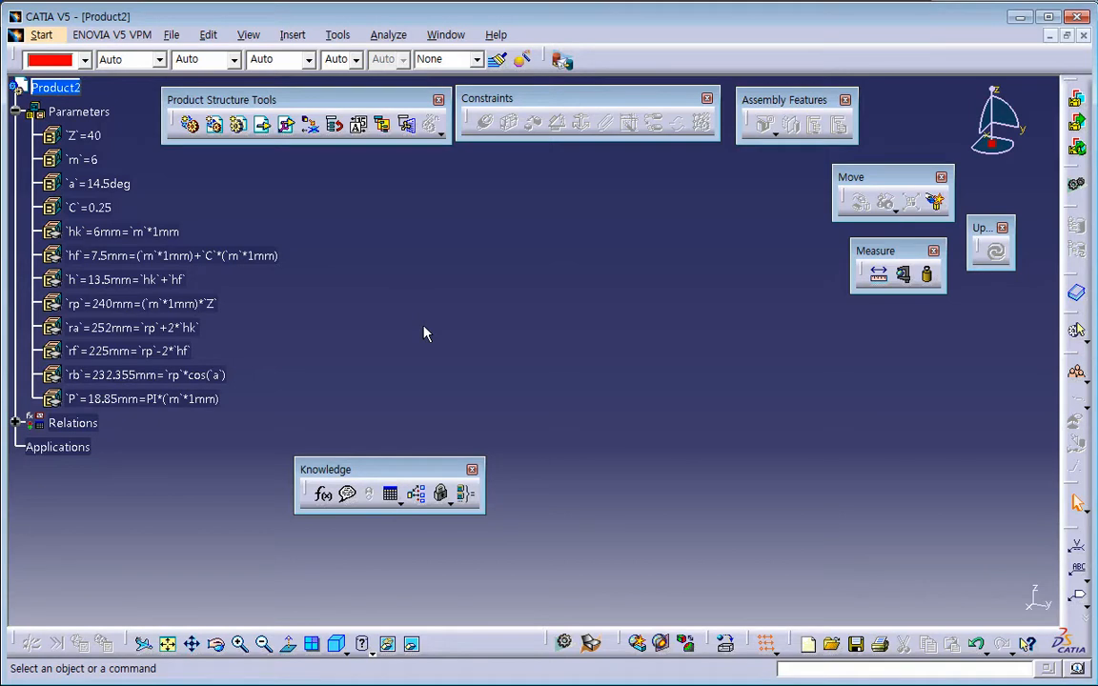
Switch to the DMU Kinematics workbench, inspect the Angle driven option of the Revolute joint and cancel the joint creation.
left_click(43, 35)
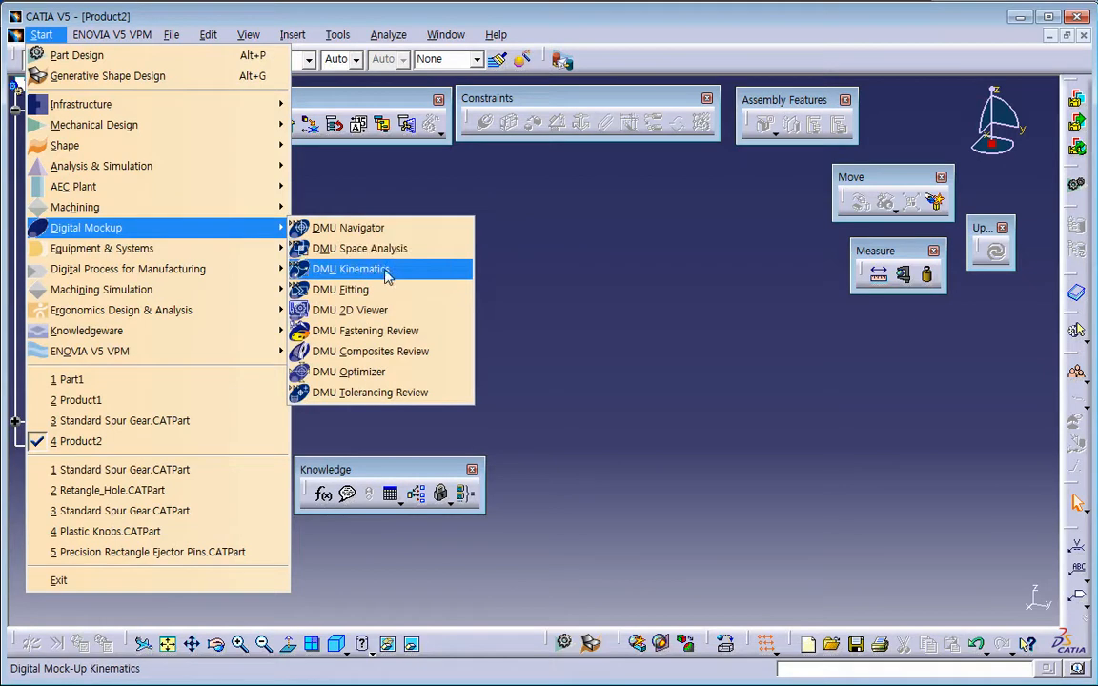
left_click(380, 269)
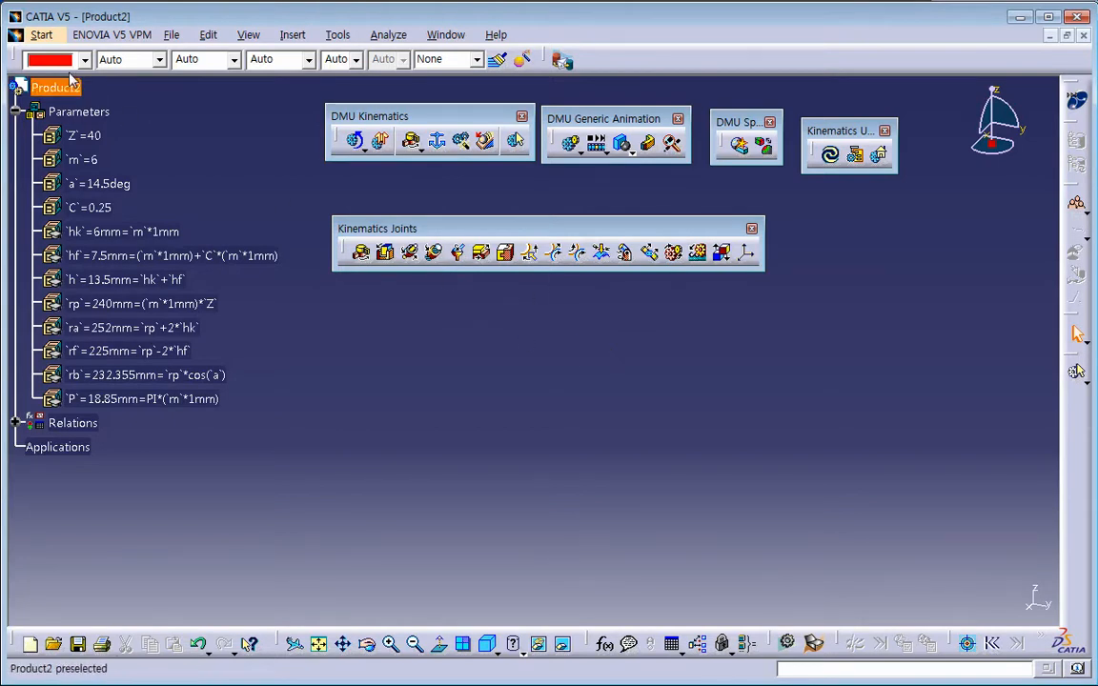
left_click(362, 253)
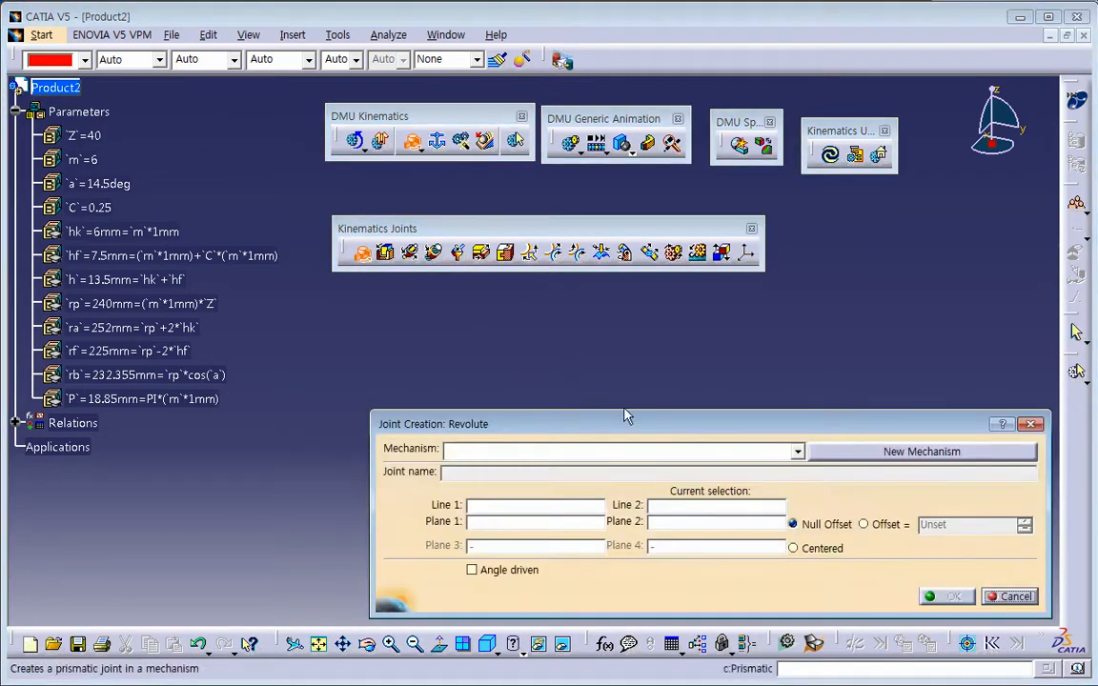
left_click_drag(625, 422, 569, 335)
left_click(456, 485)
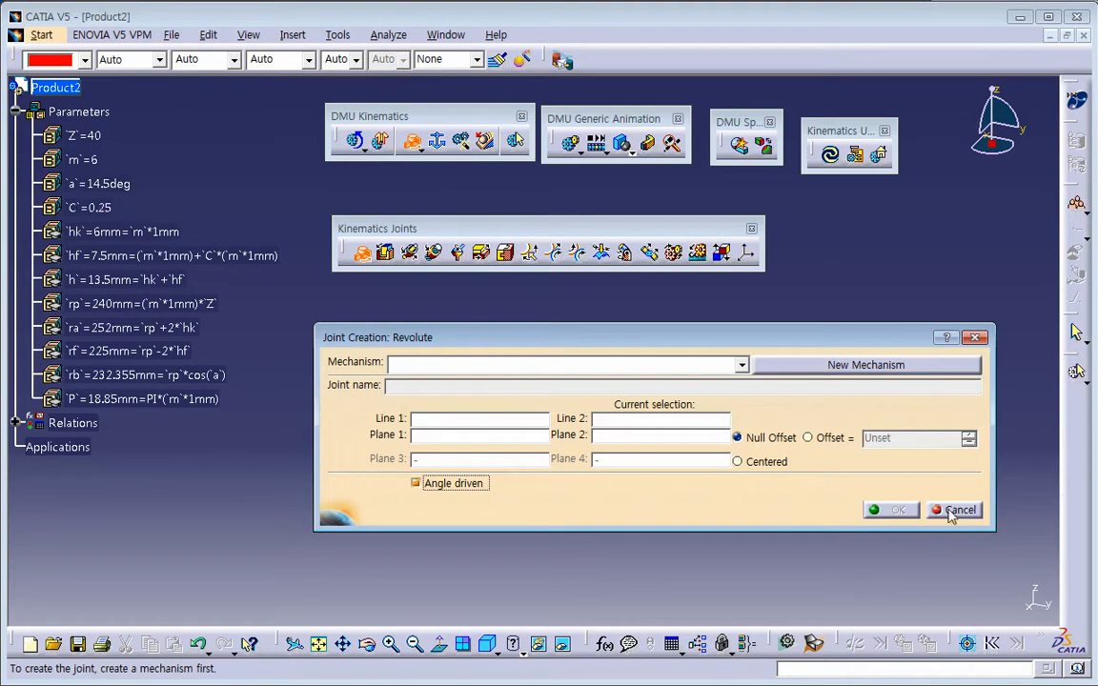
left_click(956, 510)
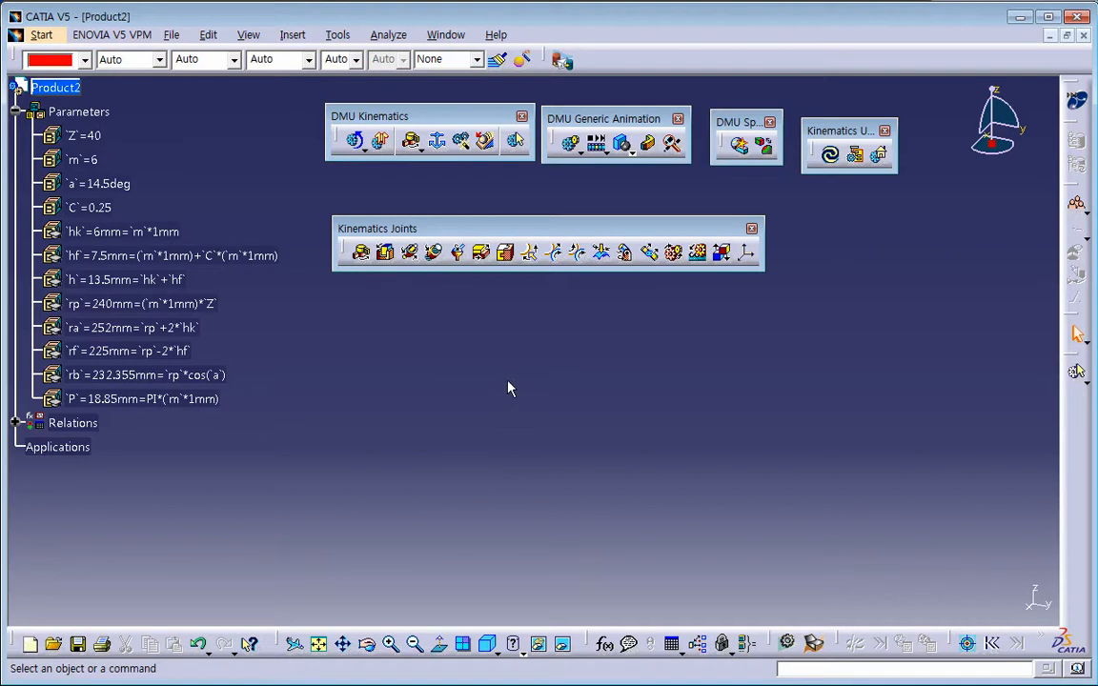
Switch the product back to the Assembly Design workbench.
left_click(41, 35)
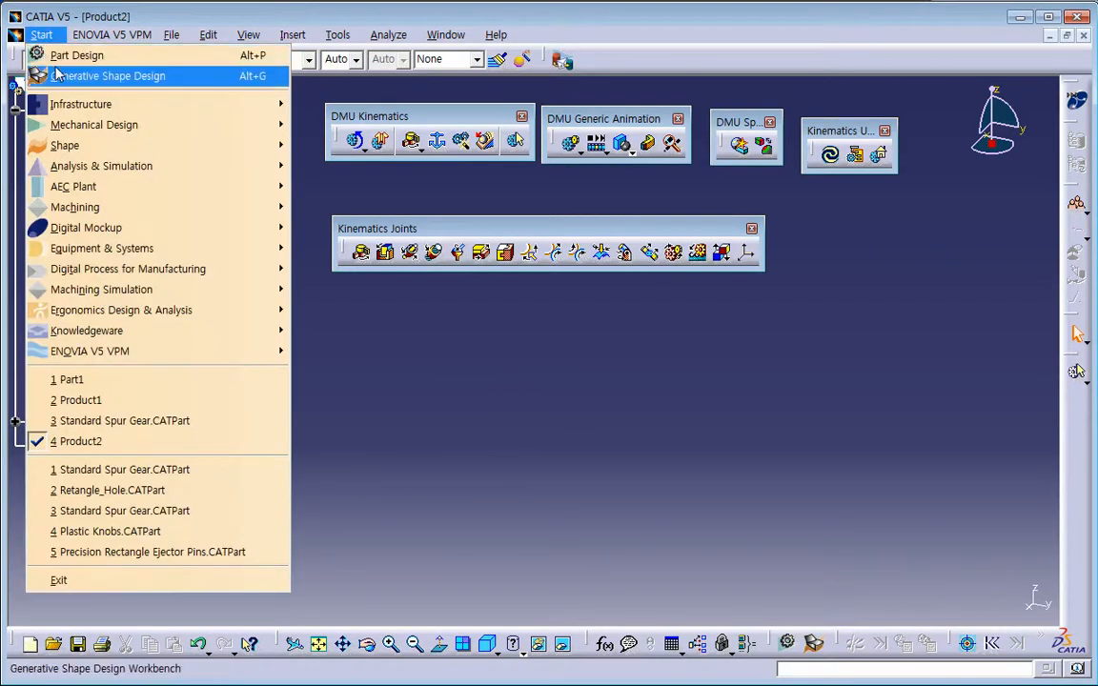
mouse_move(181, 126)
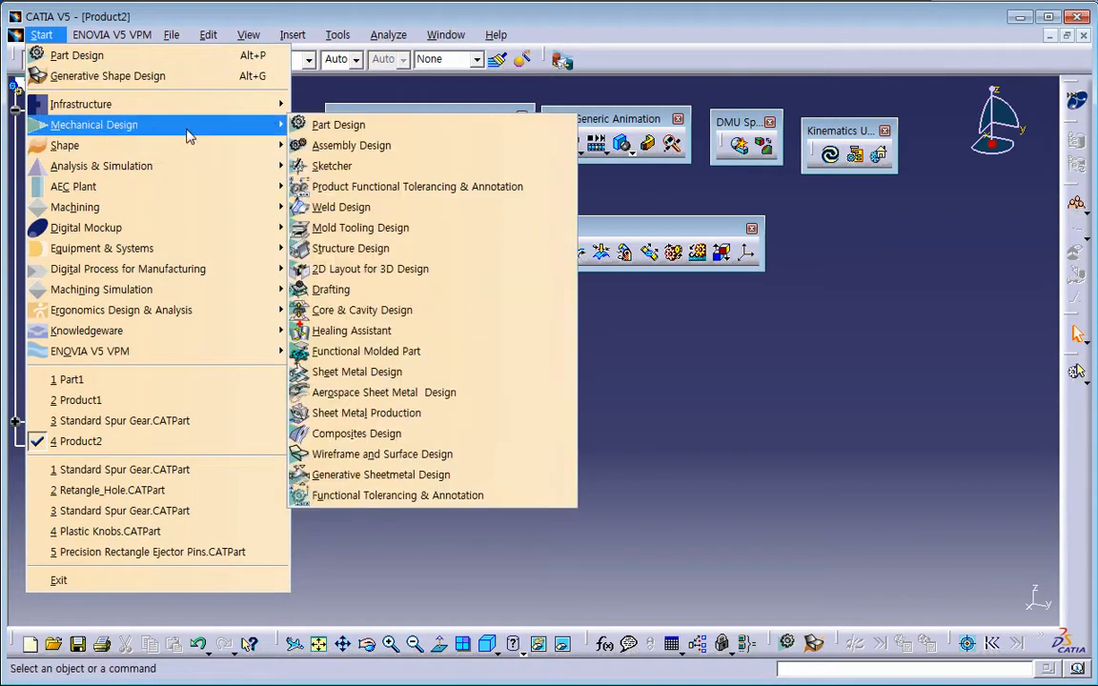
left_click(329, 145)
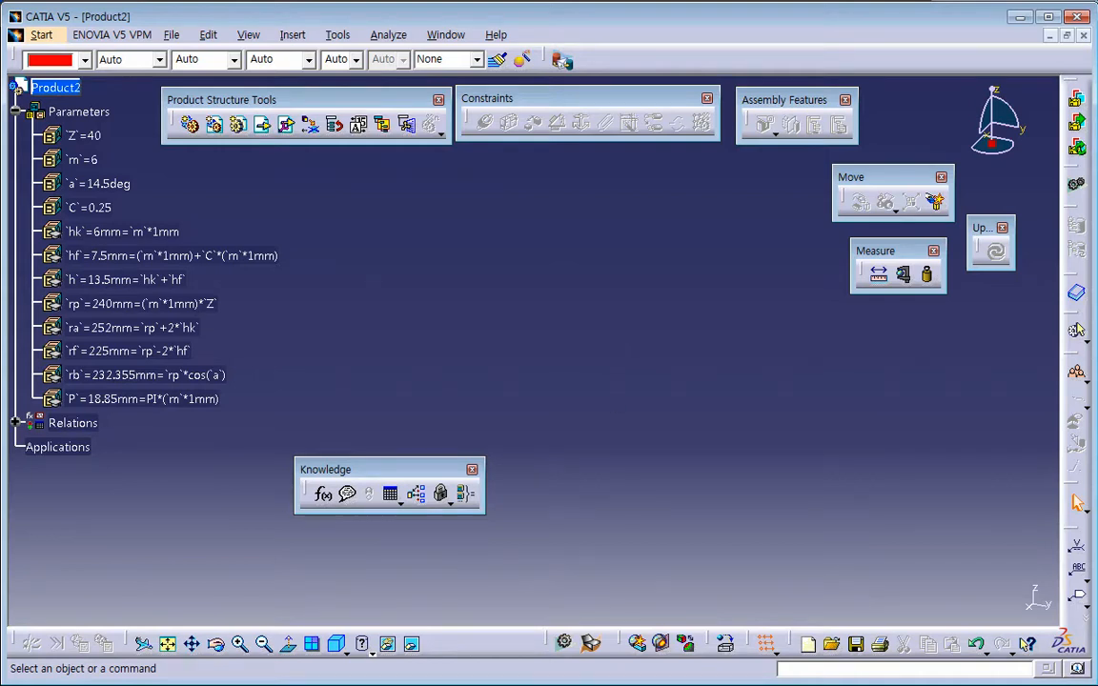
key("alt+Tab")
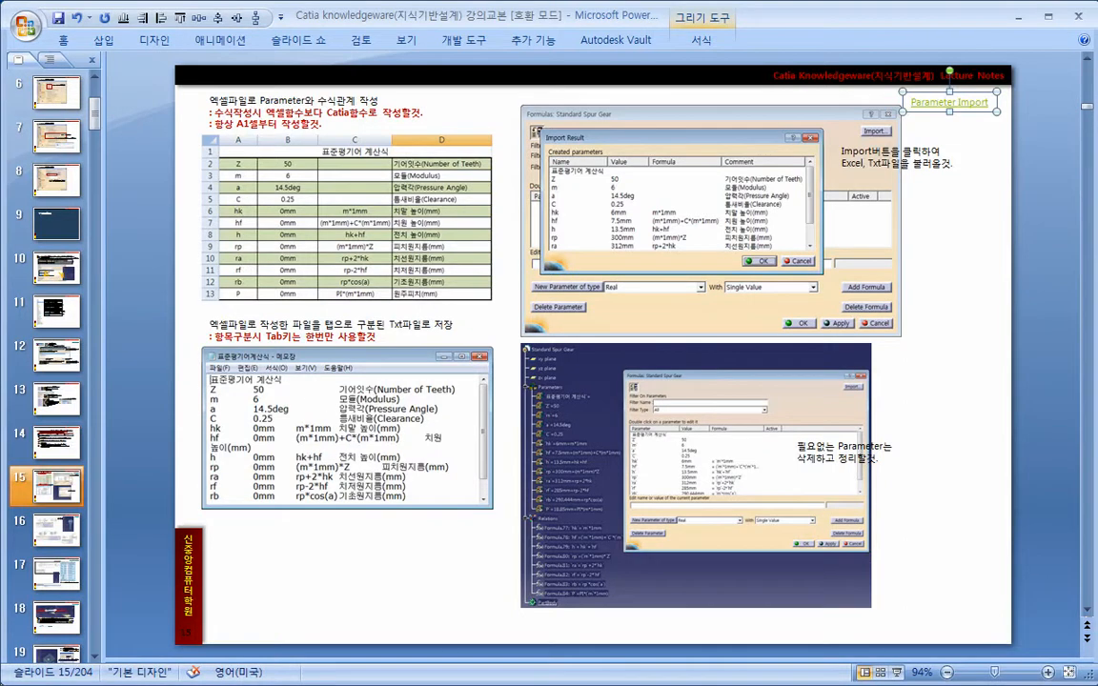
key("alt+Tab")
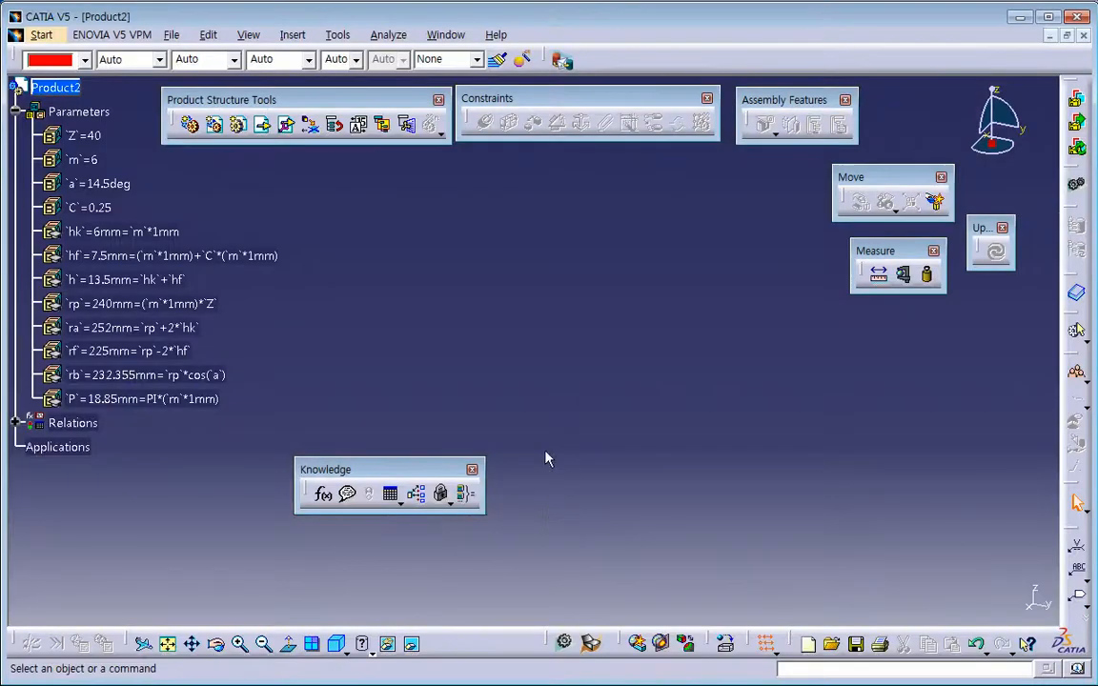
left_click(84, 136)
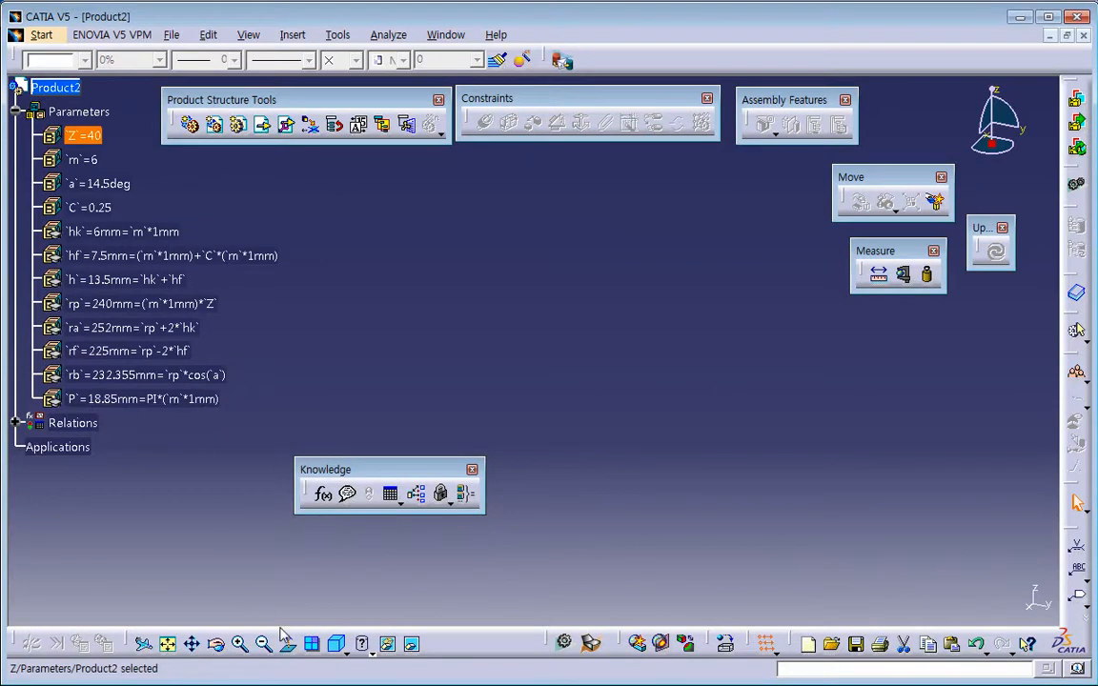
Open the 표준평기어계산식 text file from the Parameter Import folder in Notepad and enlarge the window to examine its parameter table.
key("alt+Tab")
double_click(425, 136)
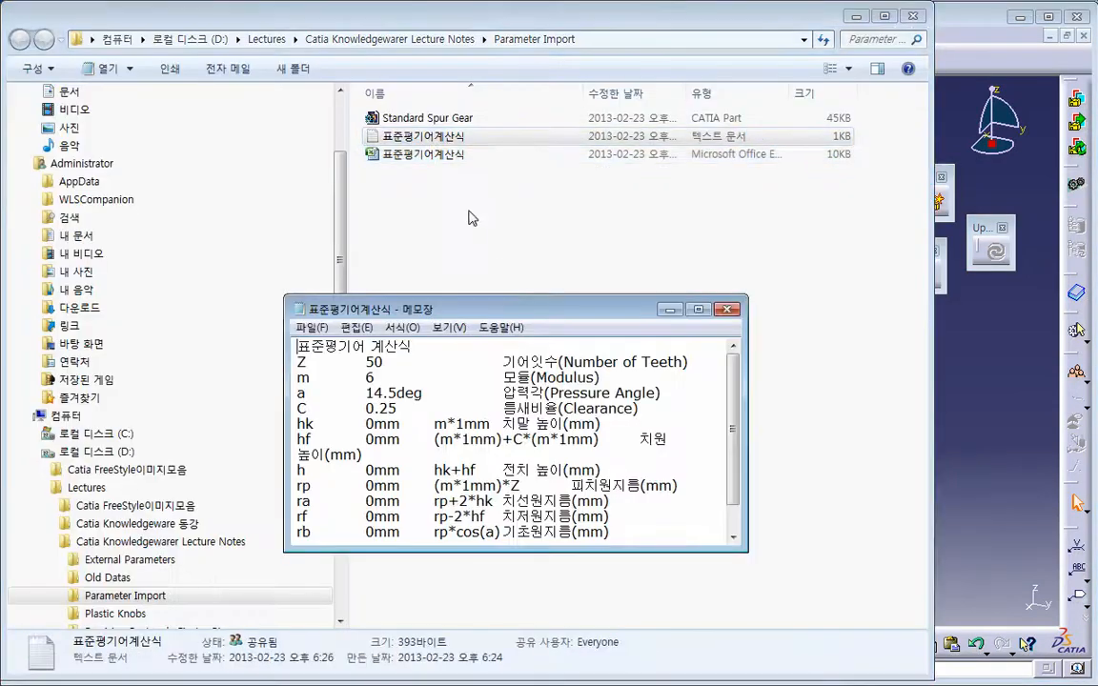
left_click_drag(560, 316, 500, 203)
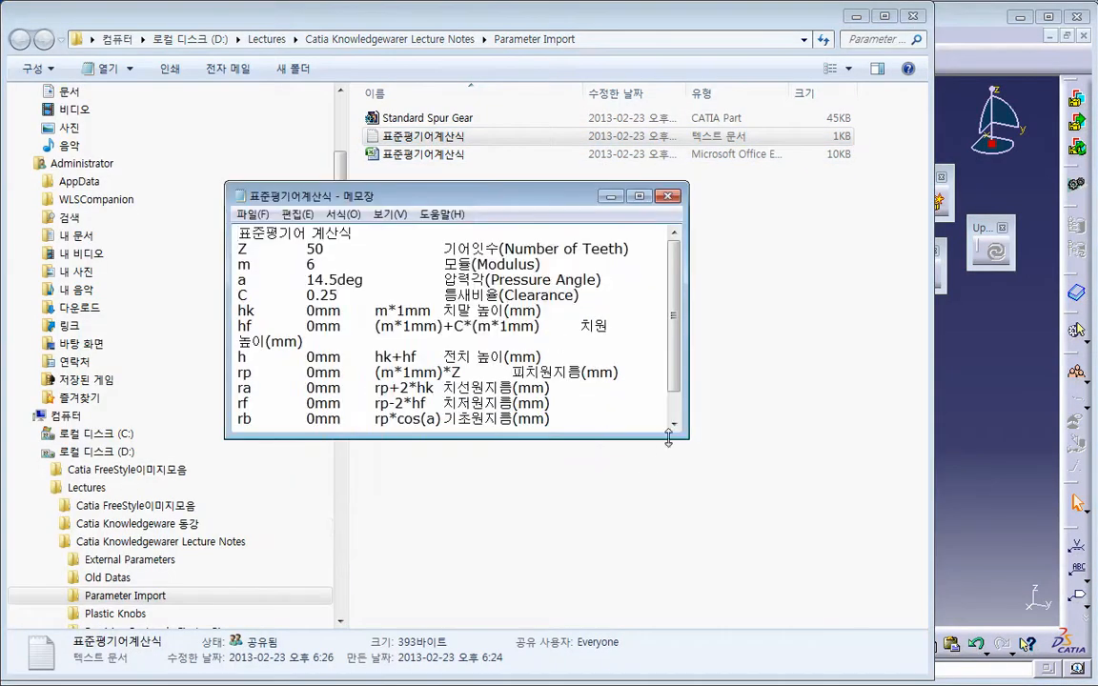
left_click_drag(653, 457, 816, 569)
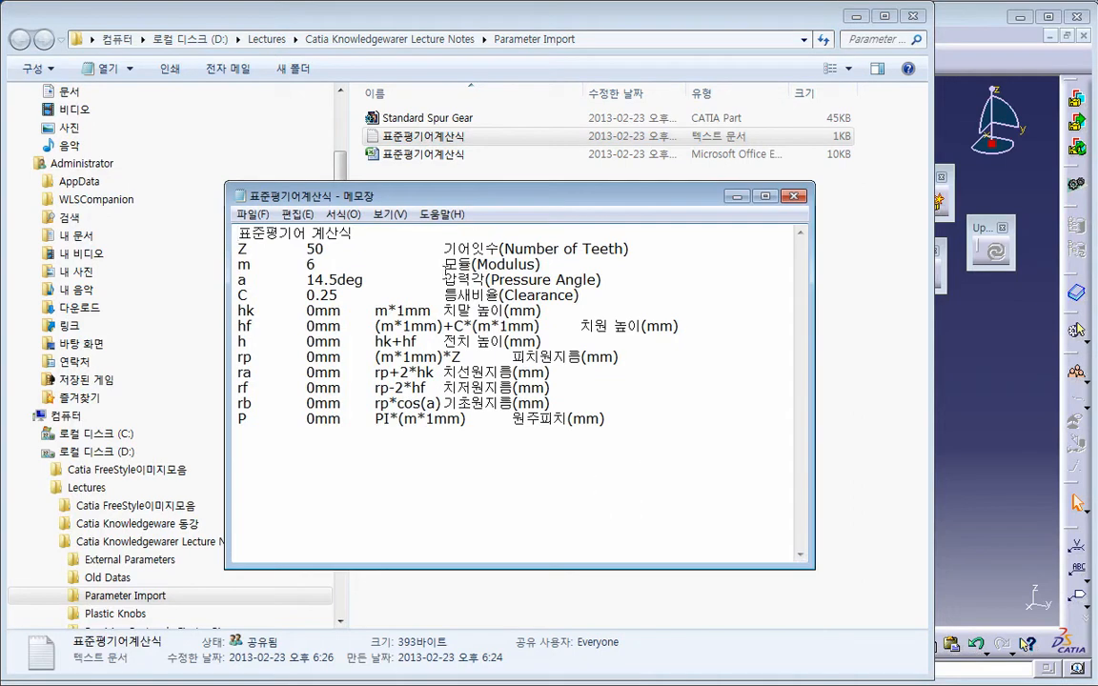
Insert extra tabs before the Number of Teeth and Modulus comments to align them with the comment on the hf row.
left_click(444, 249)
key("Tab")
key("Tab")
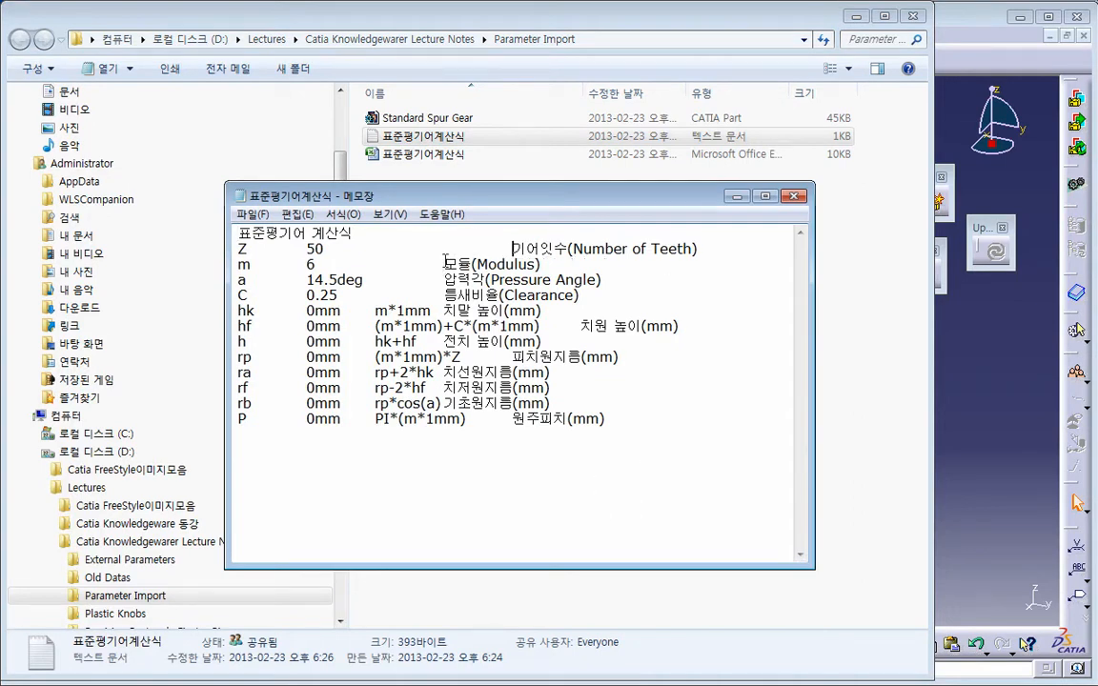
left_click(445, 264)
key("Tab")
key("Tab")
key("Tab")
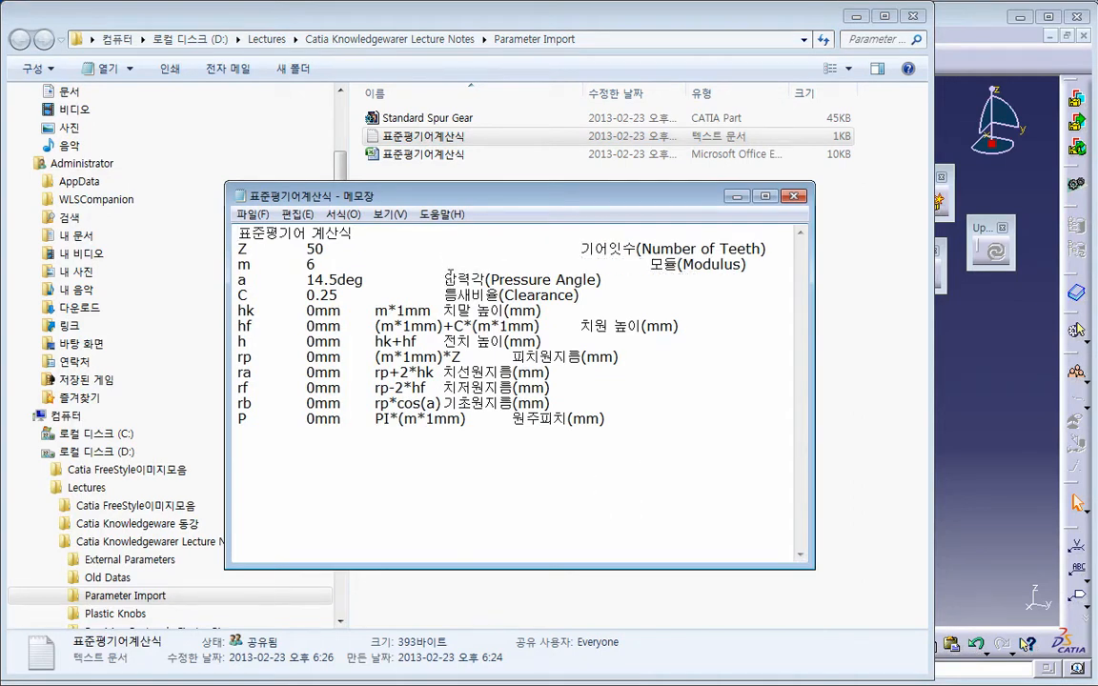
key("BackSpace")
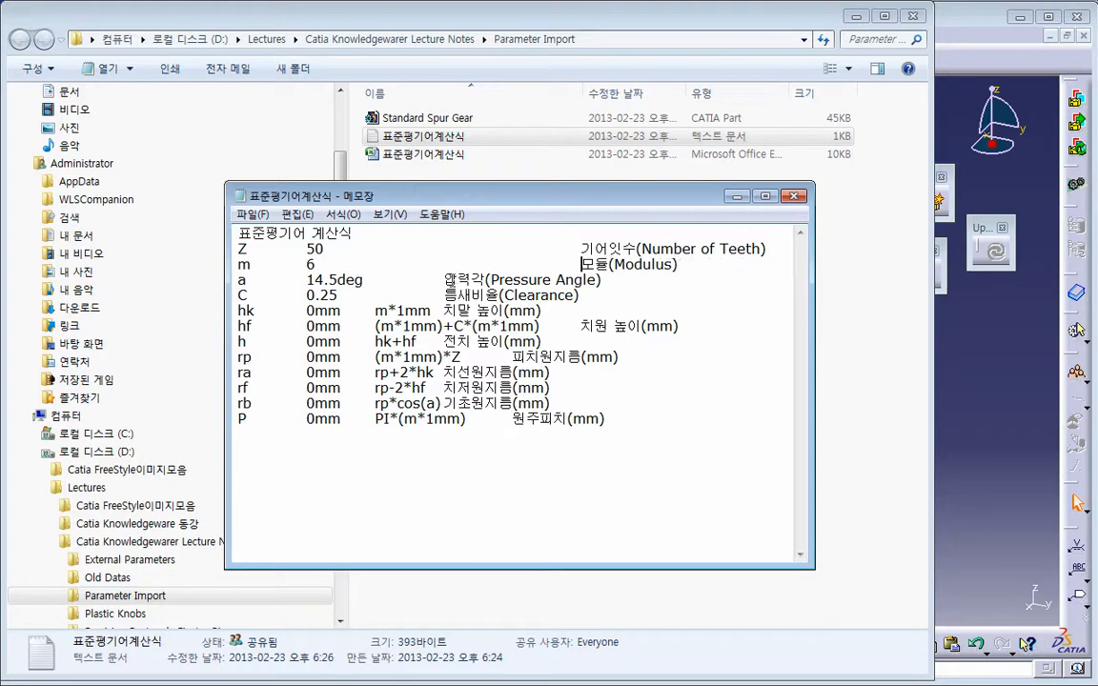
Align the comments on the a, C and hk rows to the same column by inserting two extra tabs before each.
left_click(444, 280)
key("Tab")
key("Tab")
left_click(444, 295)
key("Tab")
key("Tab")
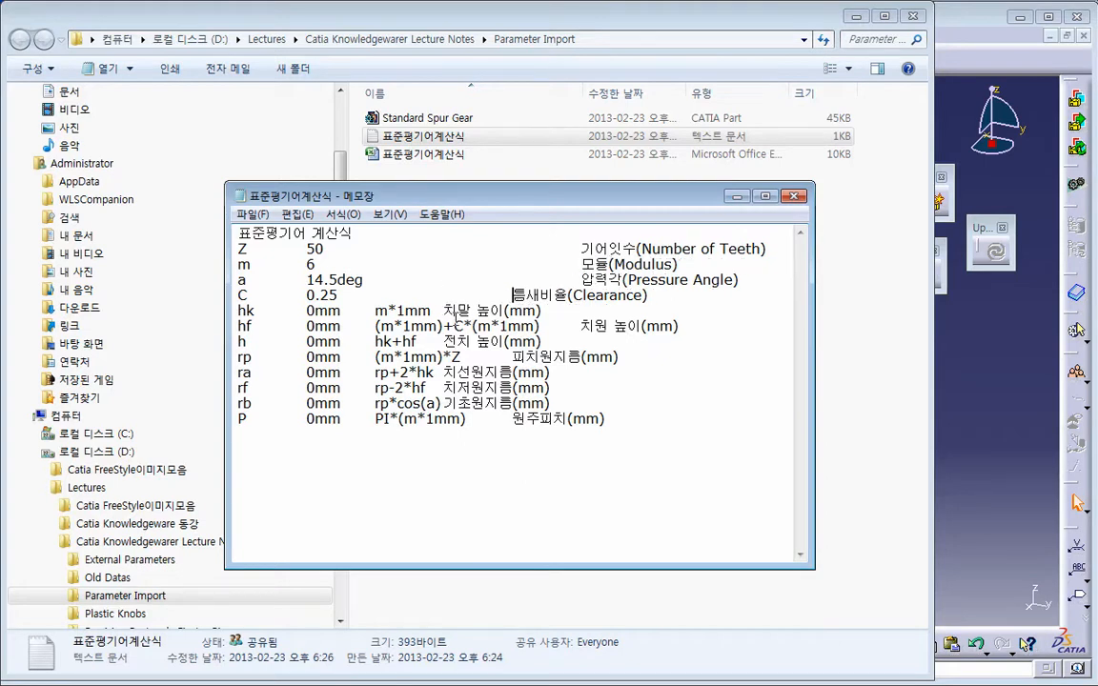
left_click(446, 310)
key("Tab")
key("Tab")
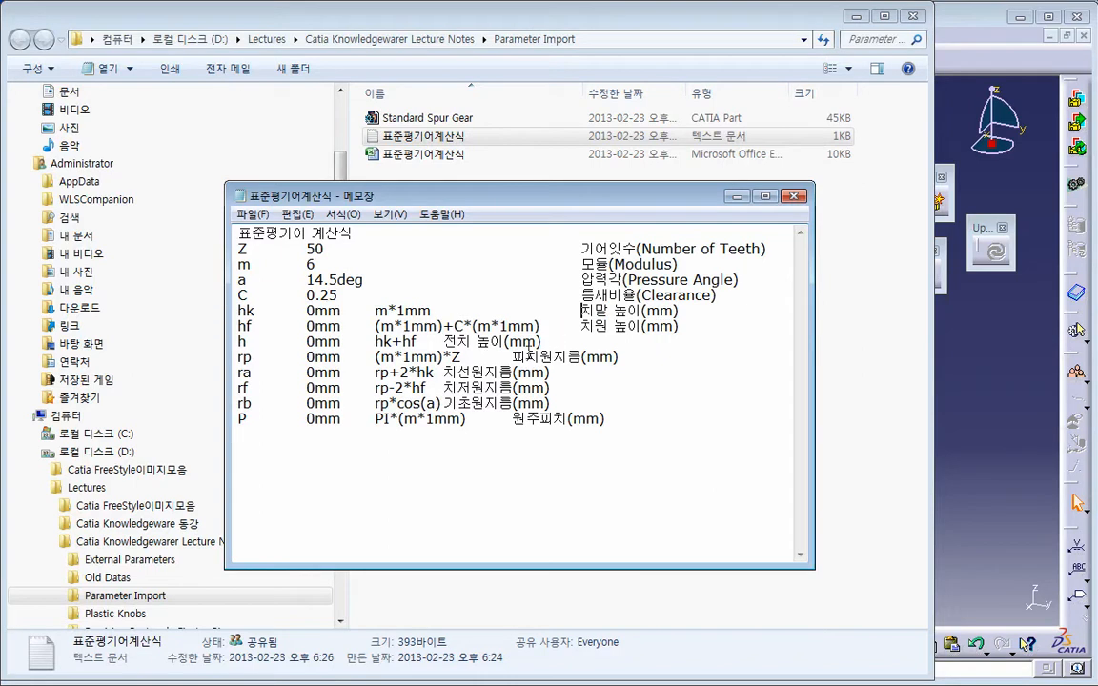
Highlight the tab spacing before the Clearance comment, deselect it and close the text file without saving the changes.
left_click_drag(579, 297, 341, 296)
left_click(696, 452)
left_click(794, 196)
left_click(597, 464)
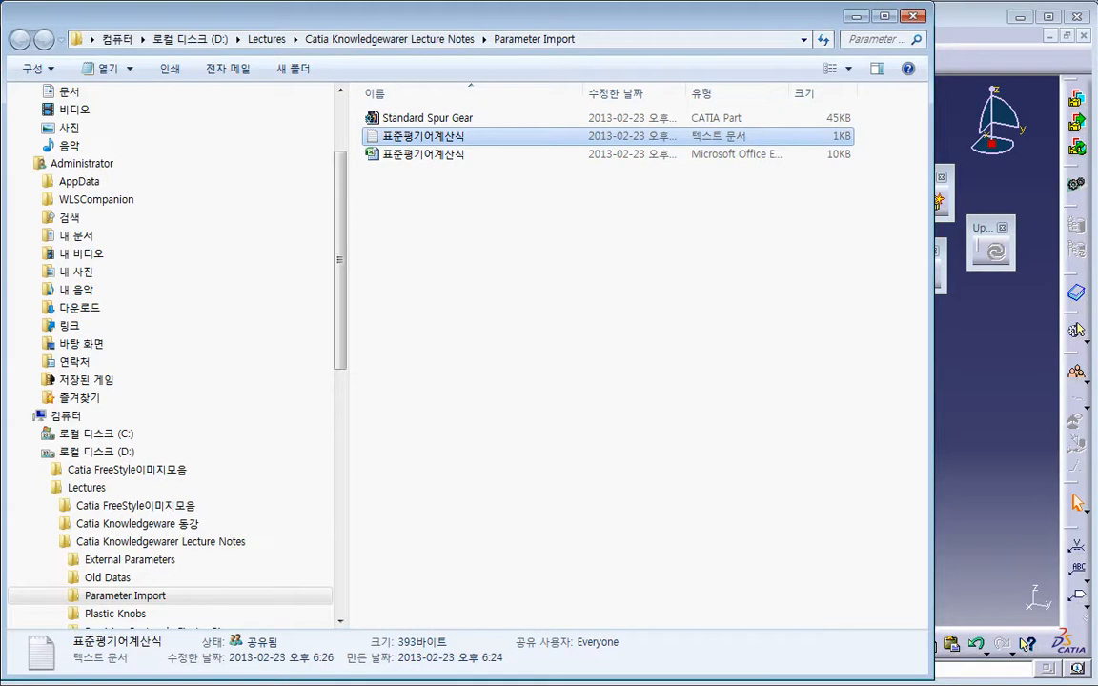
Switch to the PowerPoint lecture notes and show slide 14 to review the rules for importing parameters.
key("alt+Tab")
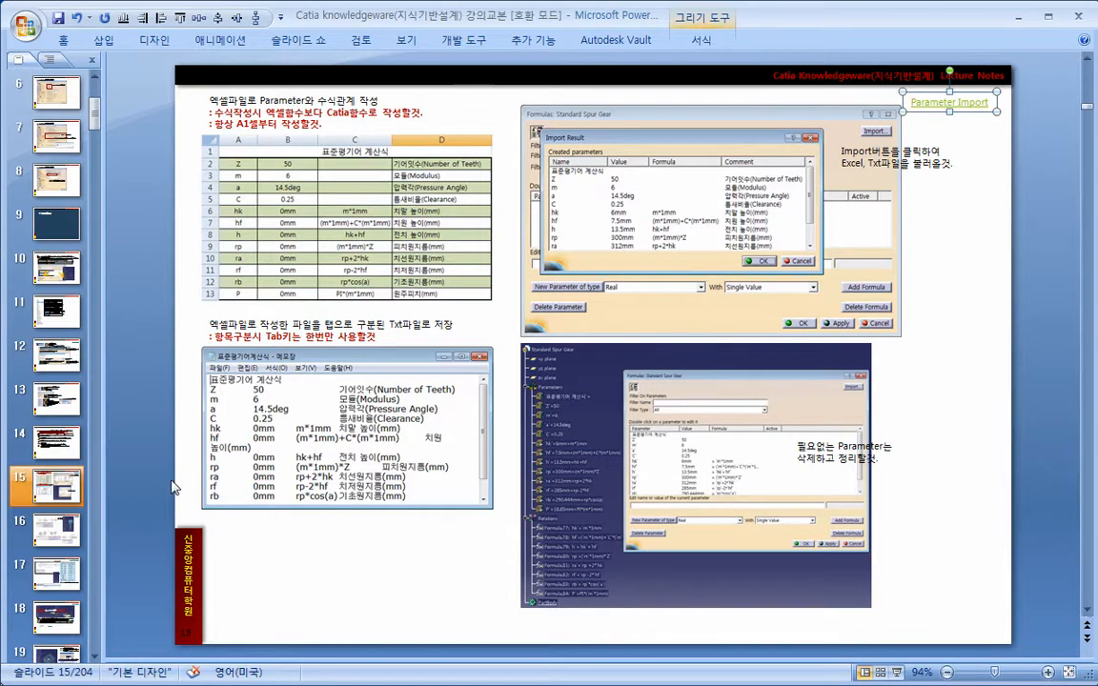
left_click(59, 440)
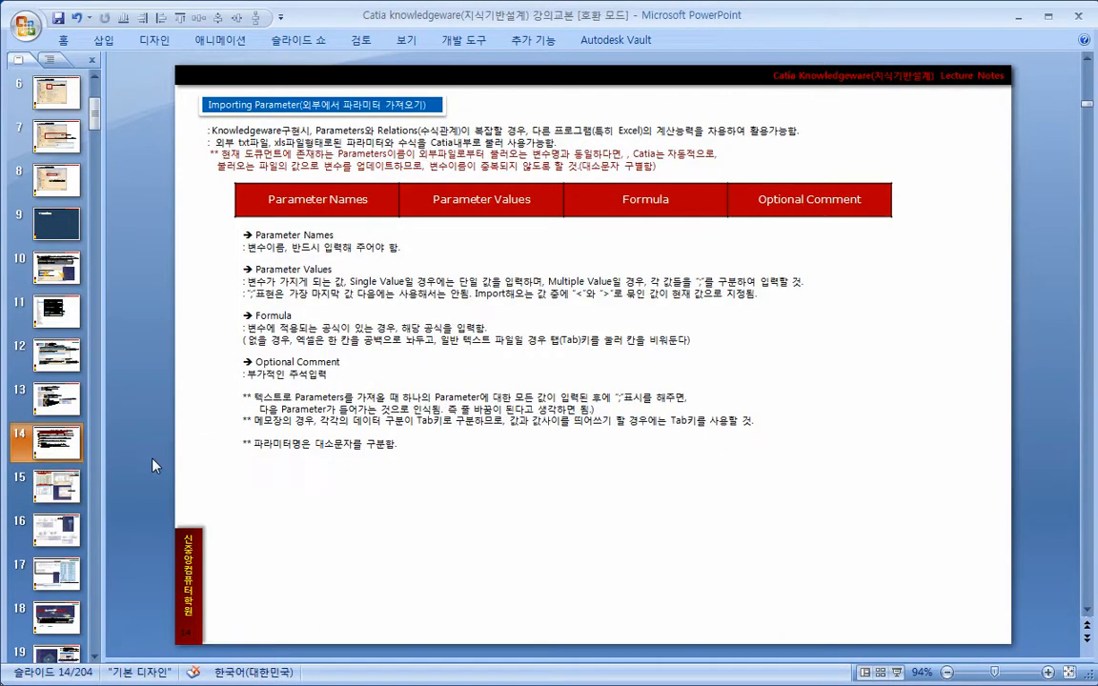